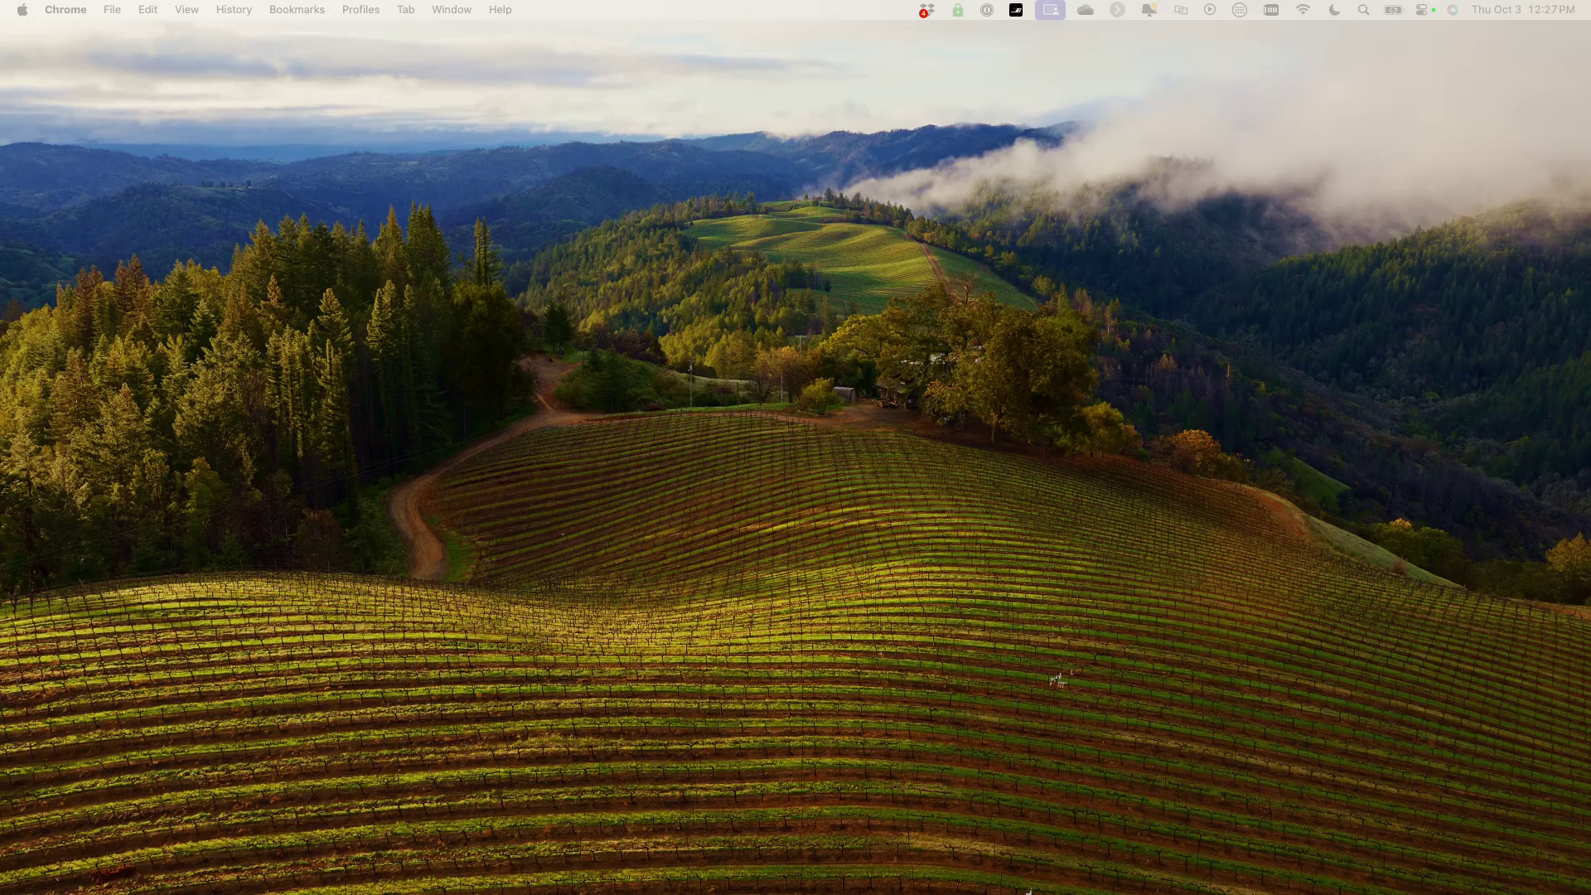
# Open the 24-25 Benson Attendance.xlsx workbook from the Attendance_Data OneDrive folder in a new full-screen browser window.
pyautogui.press('super+n')
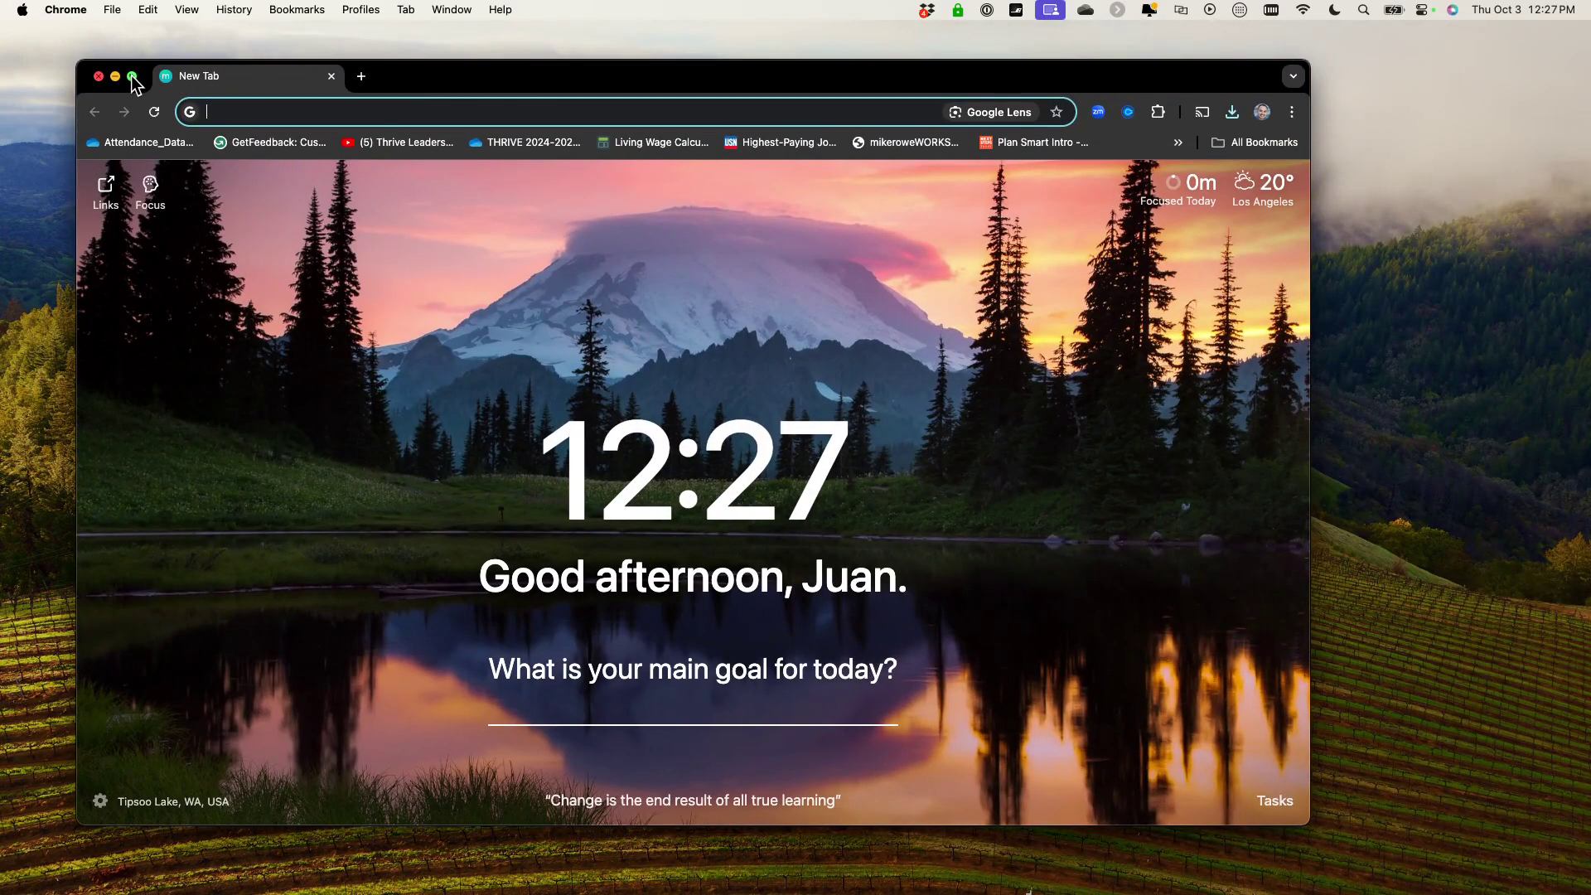
pyautogui.click(131, 76)
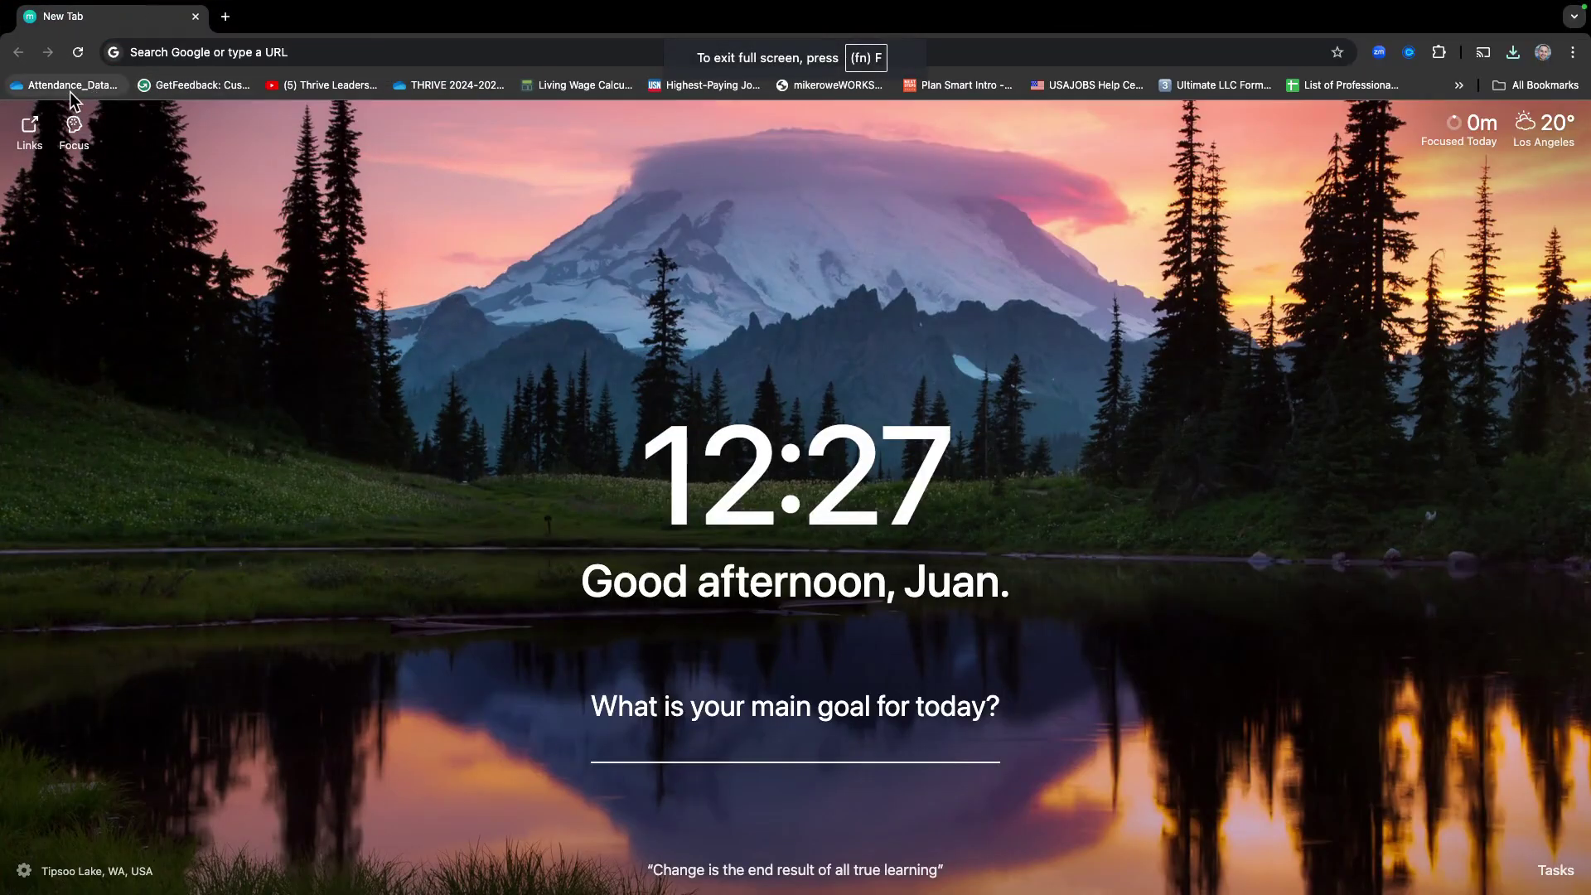
pyautogui.click(74, 86)
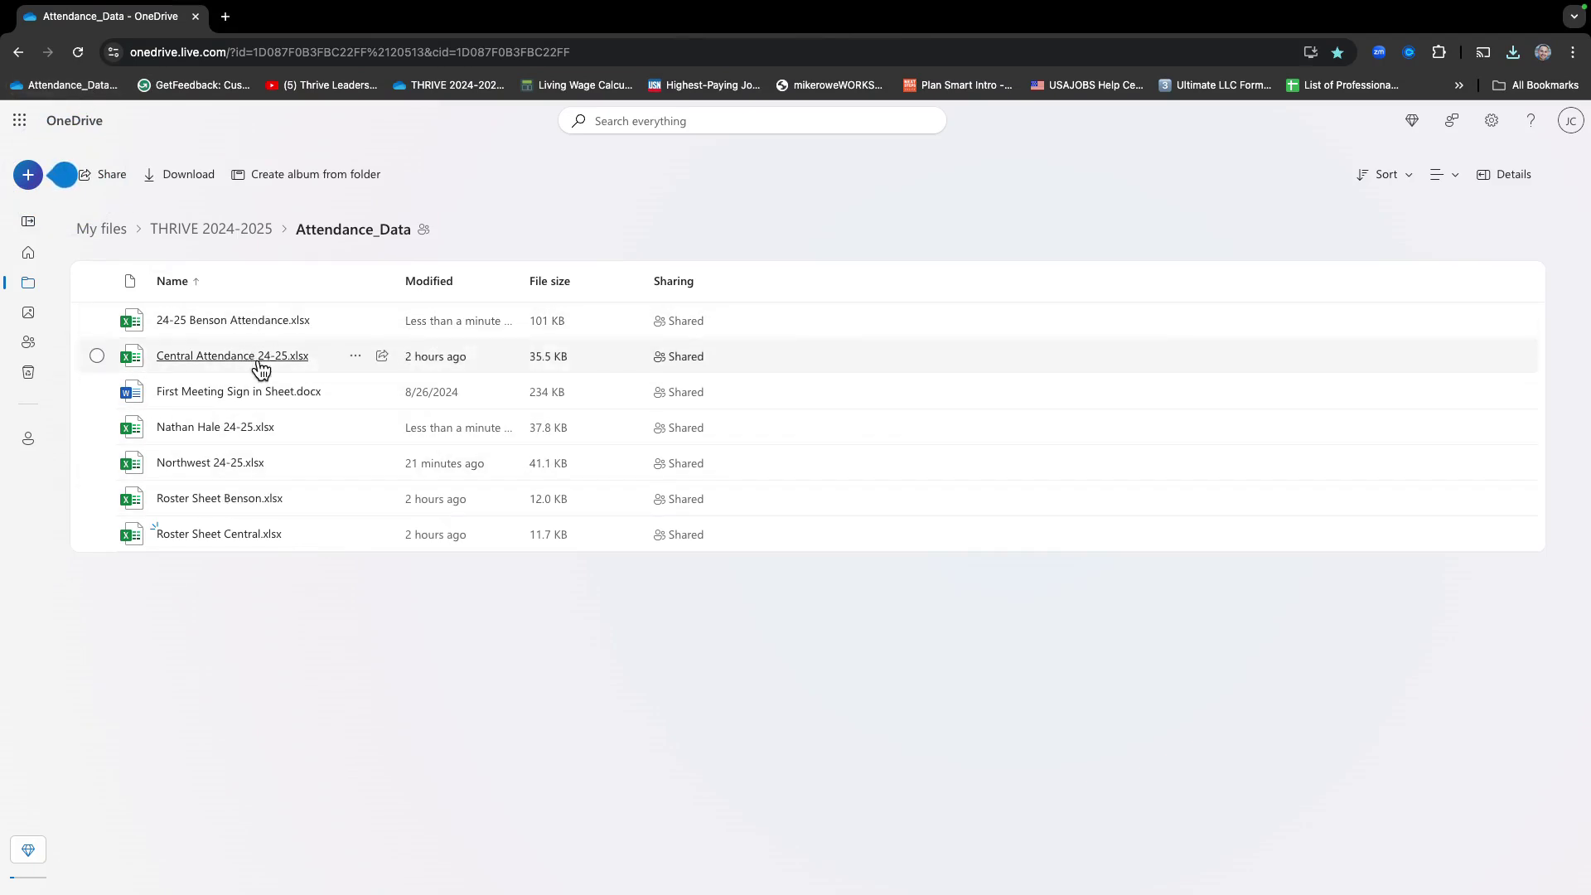
pyautogui.click(246, 322)
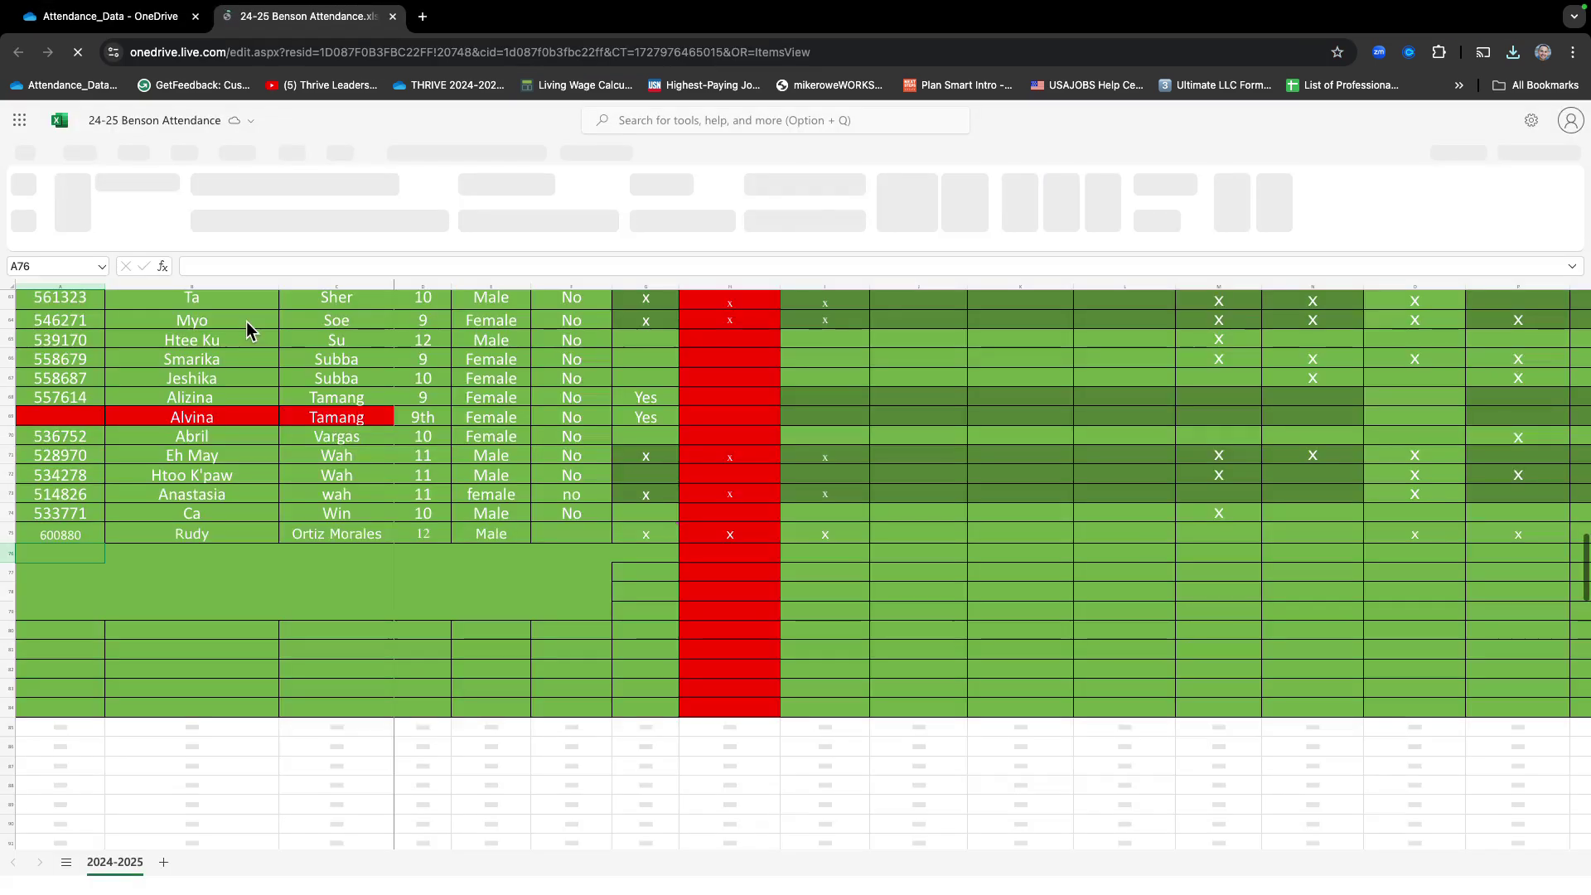
# Fill the data cells of the Session #4 column with the standard light blue color.
pyautogui.scroll(15, 373, 494)
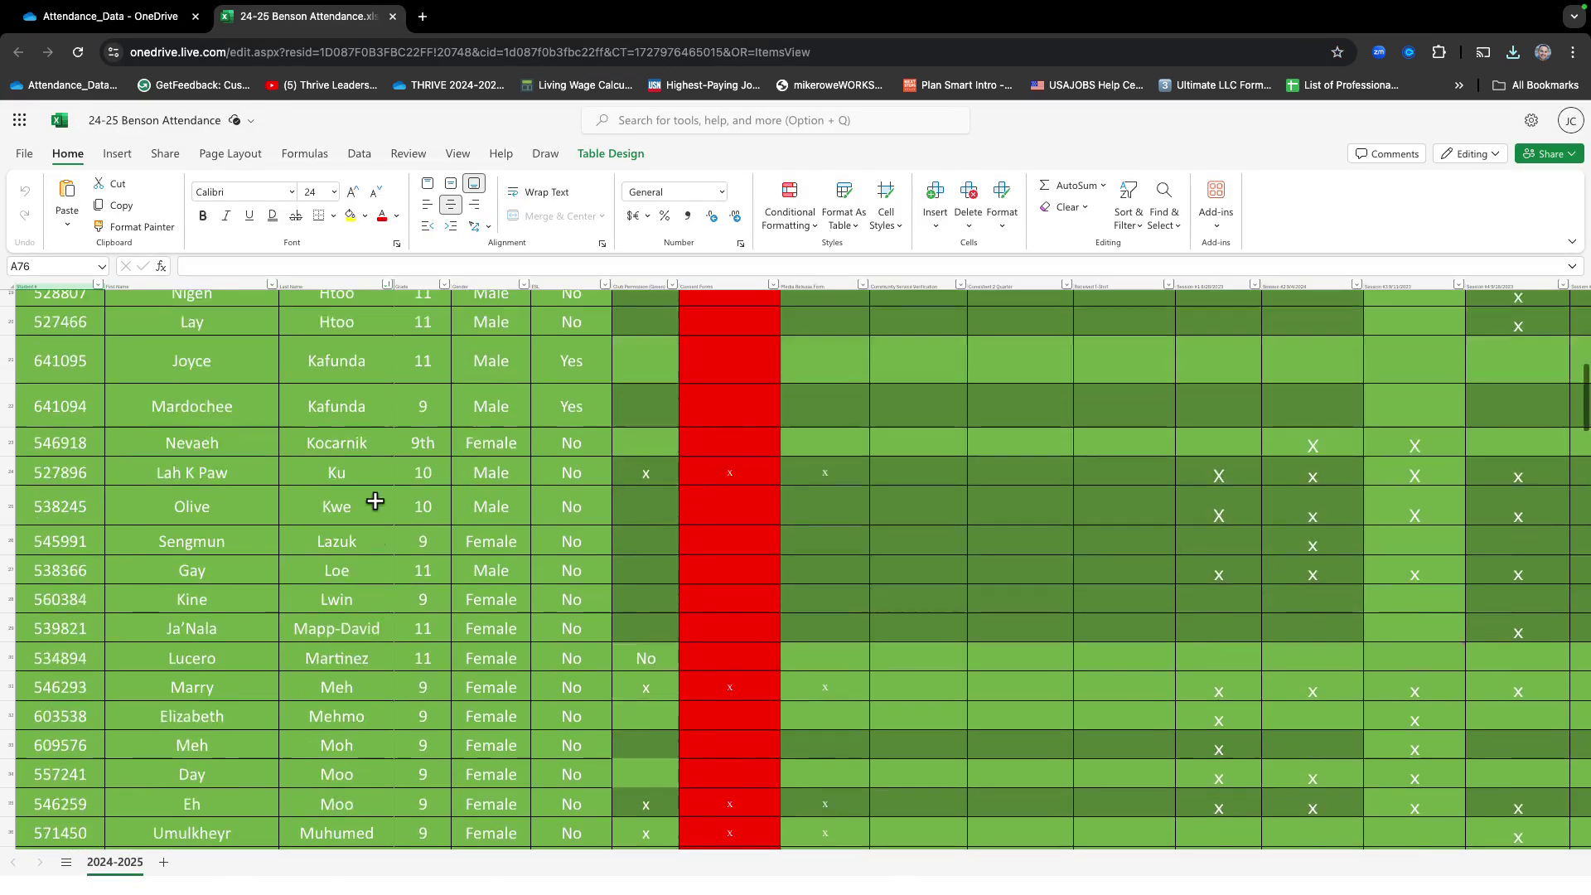
pyautogui.scroll(5, 583, 703)
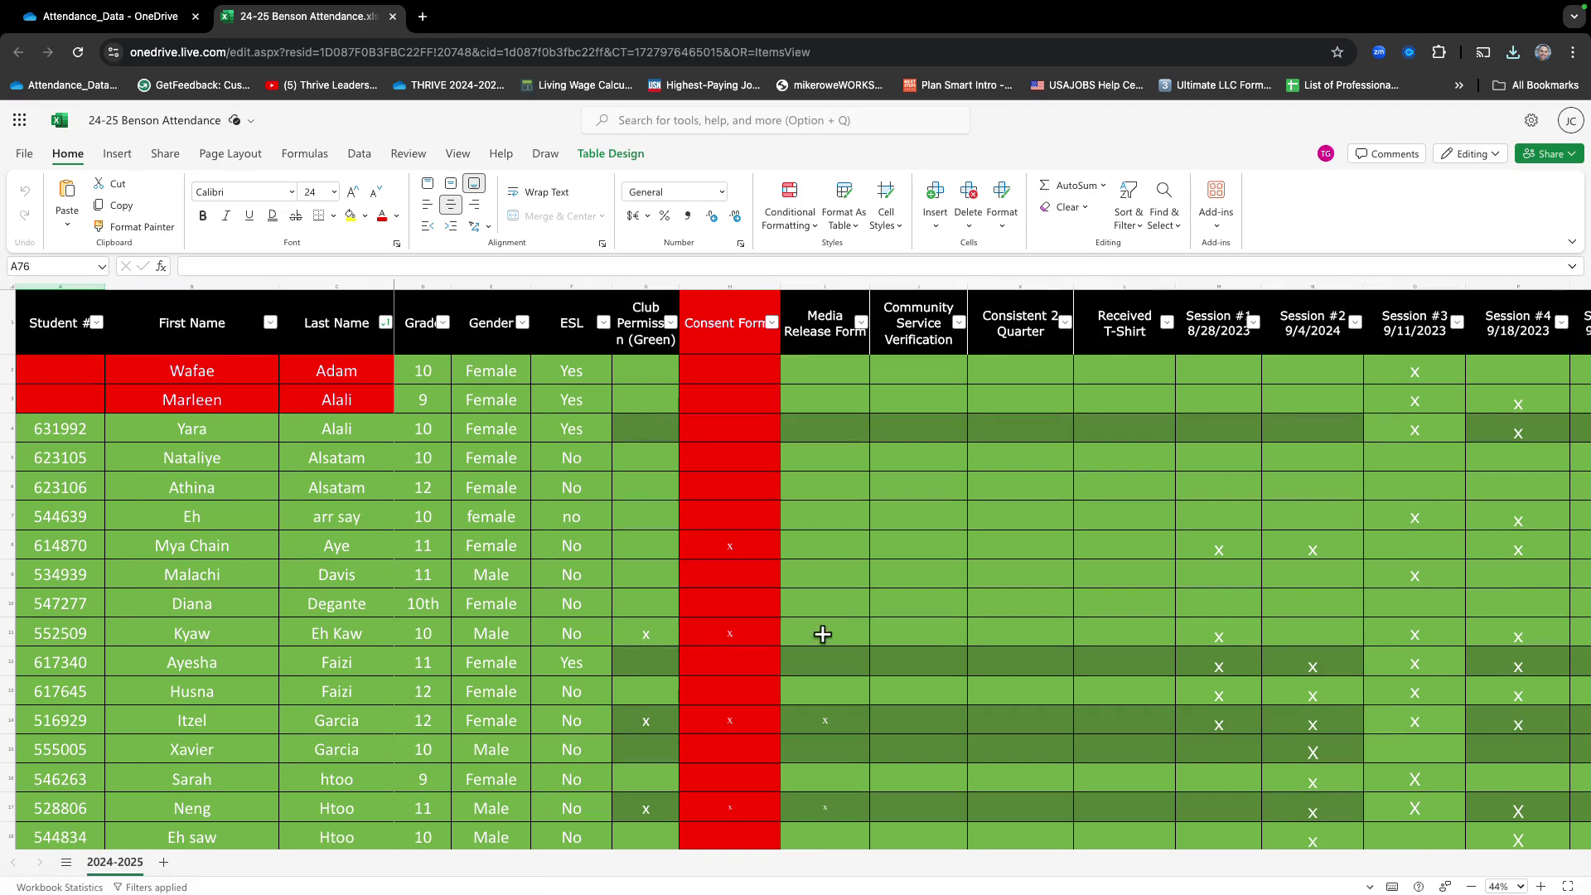
pyautogui.hscroll(5, 823, 633)
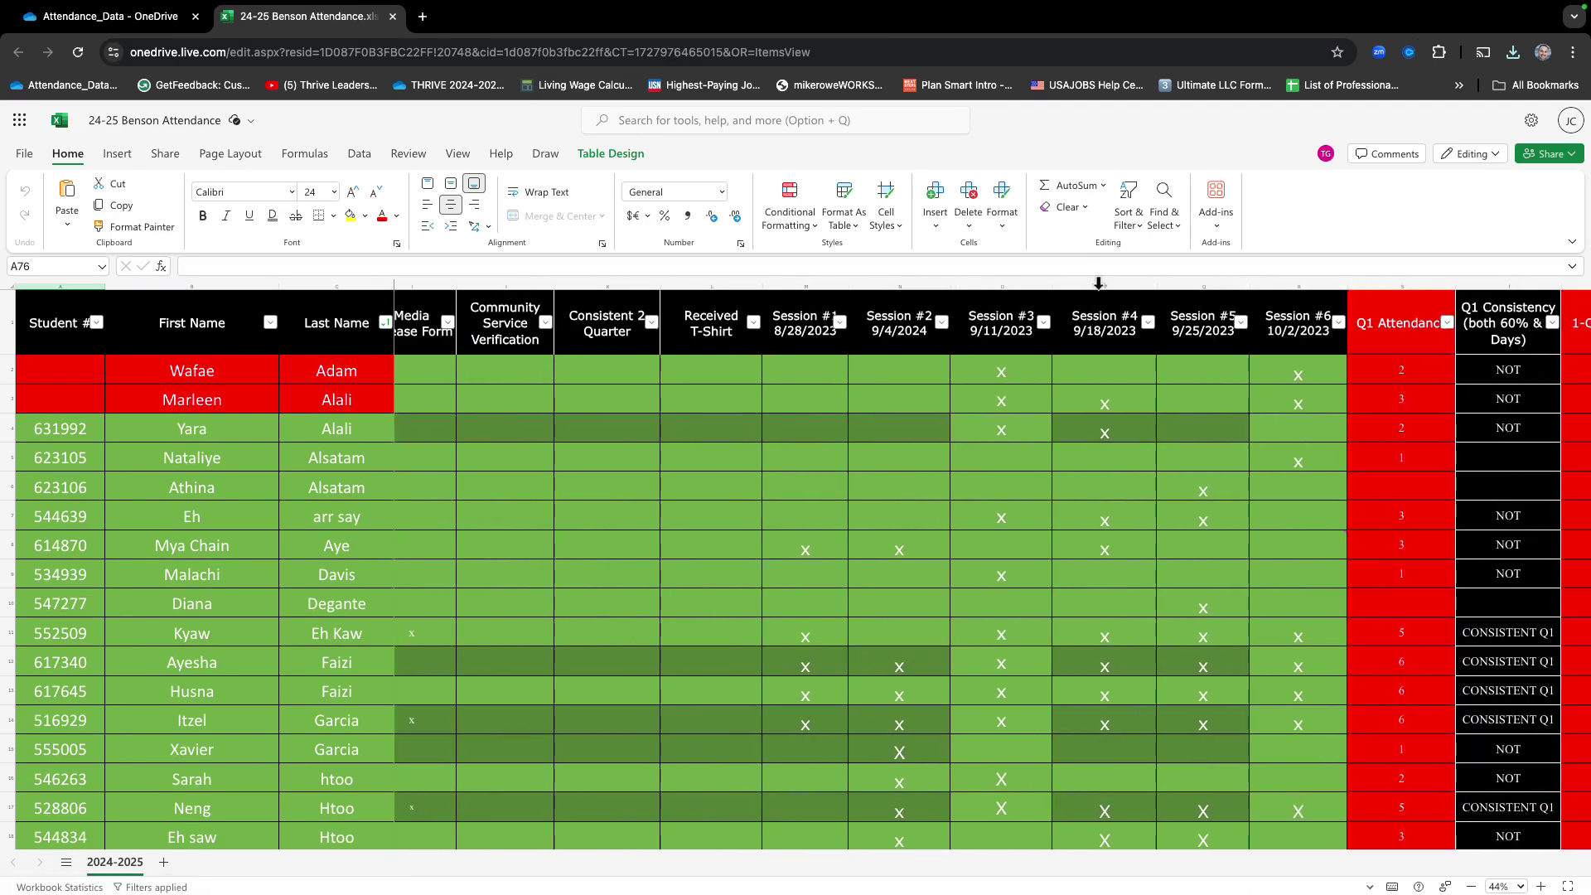
pyautogui.hscroll(2, 1098, 283)
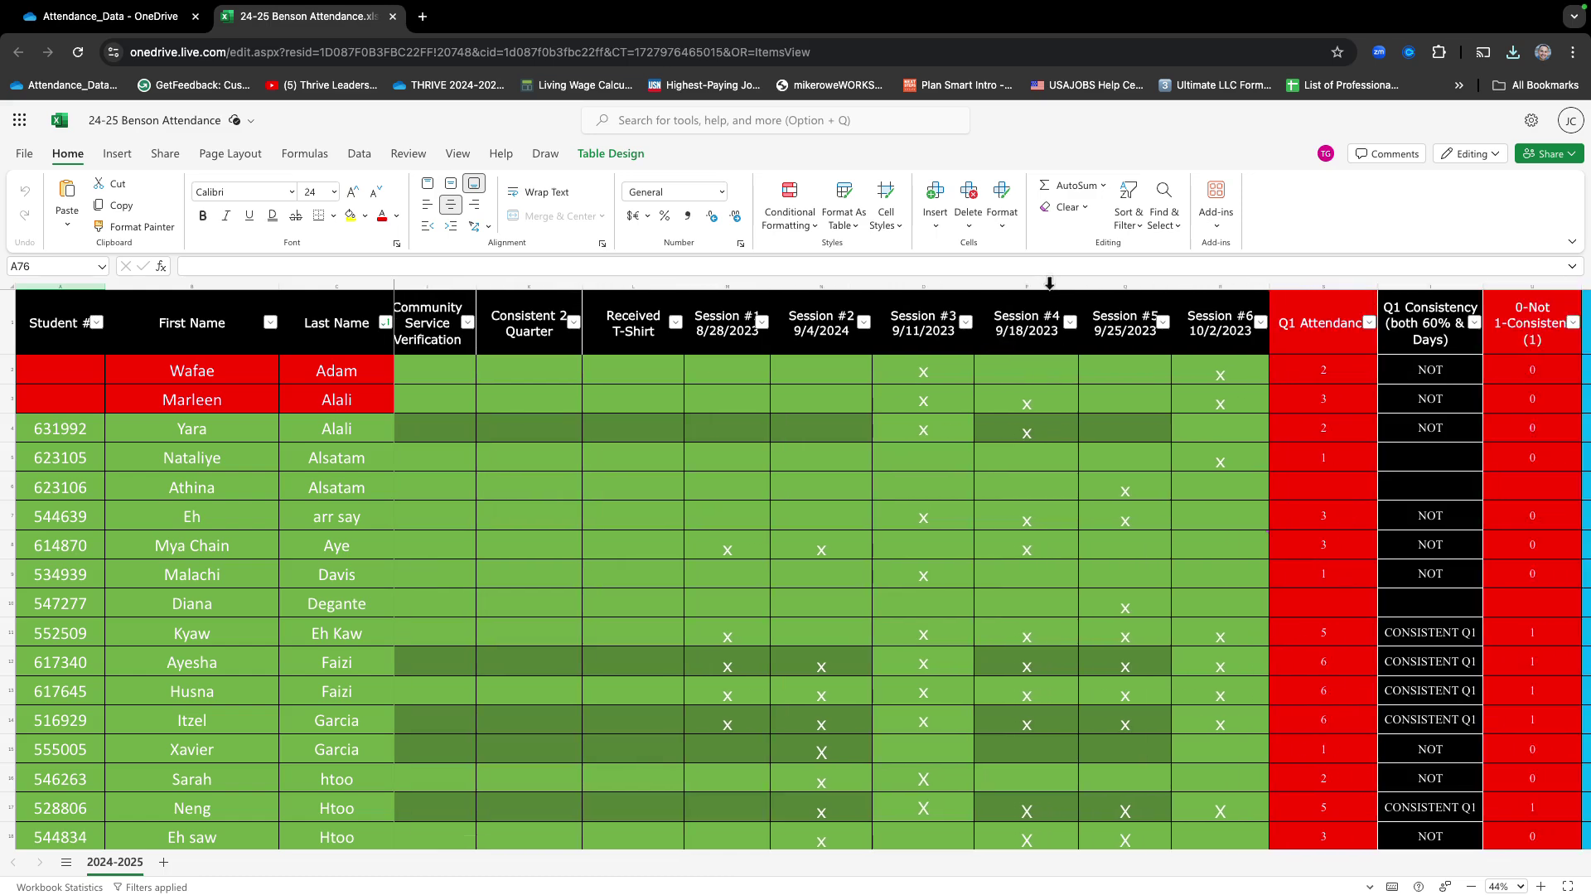
pyautogui.click(1050, 283)
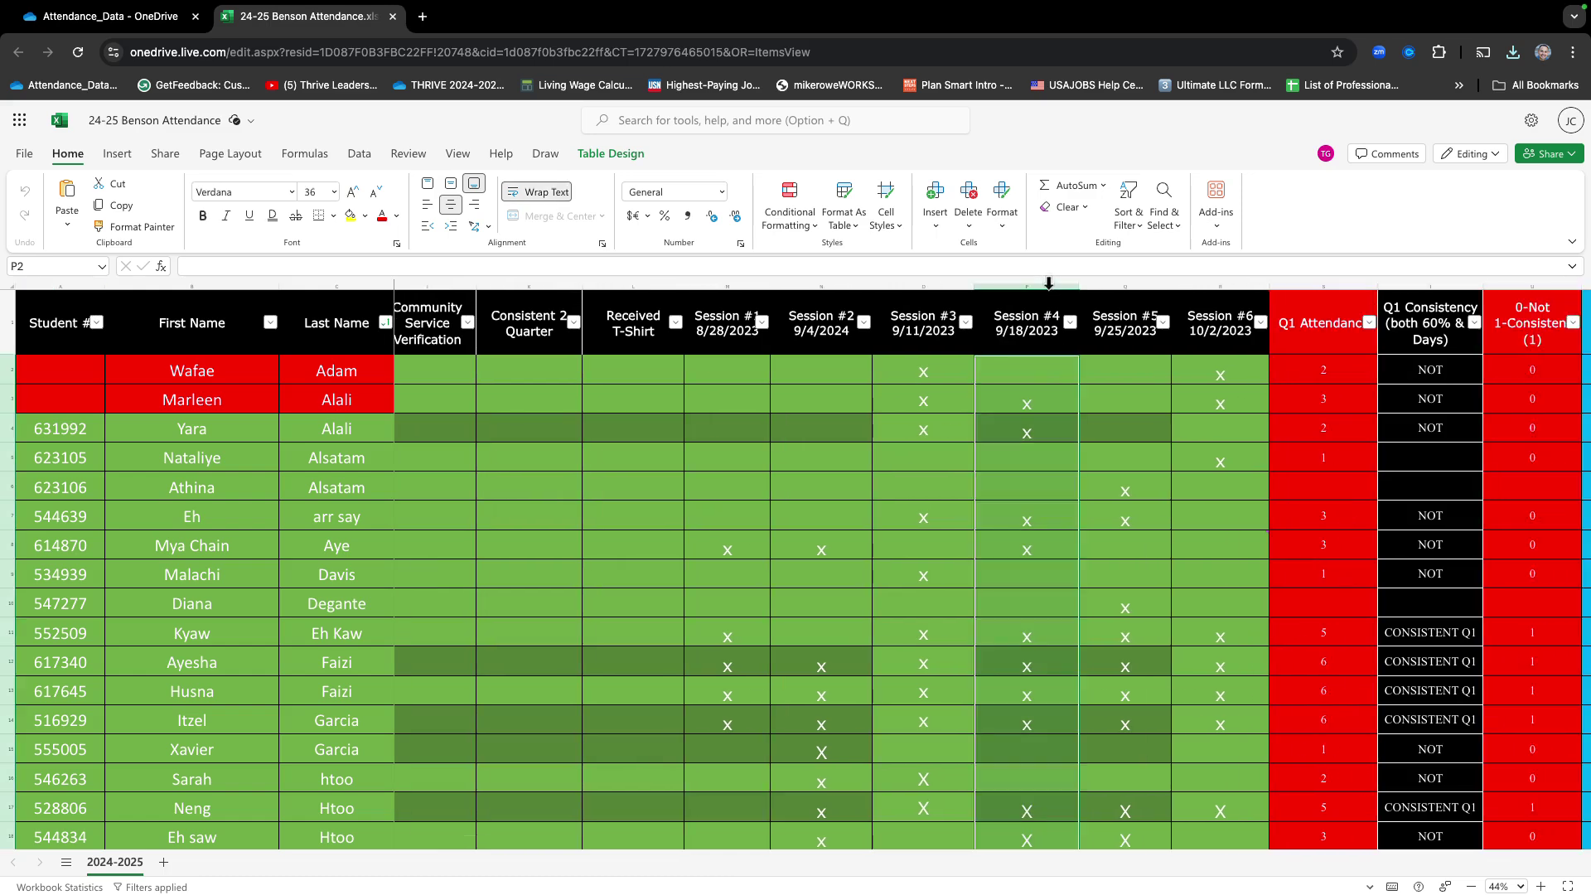
pyautogui.click(366, 218)
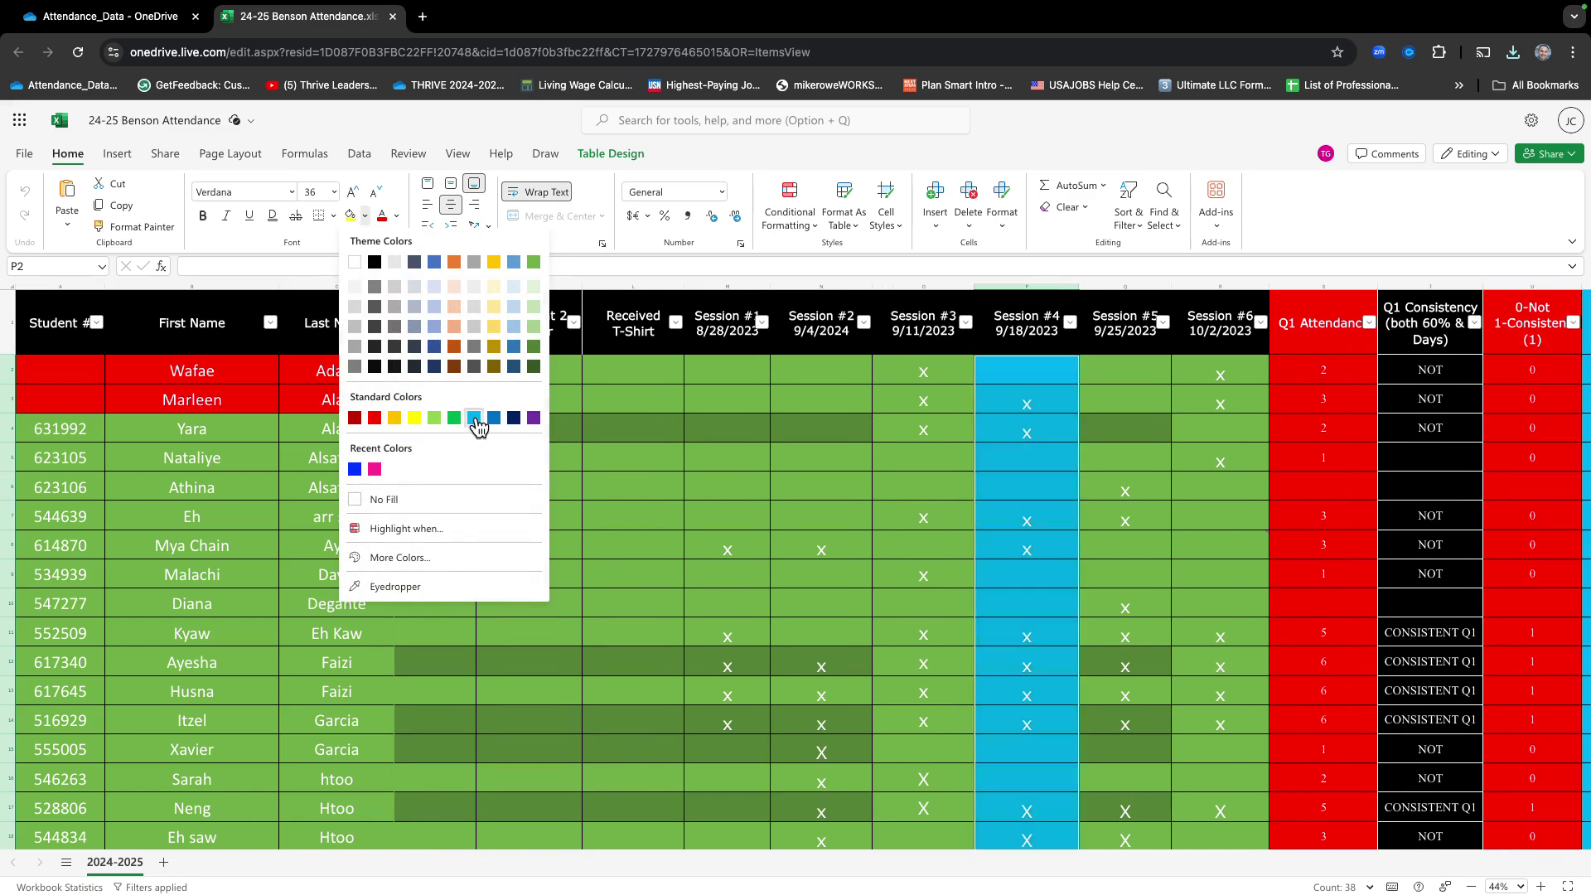
pyautogui.click(477, 420)
# Examine the Session #4 column and the neighbouring session and Q1 consistency columns down the student roster.
pyautogui.hscroll(8, 828, 500)
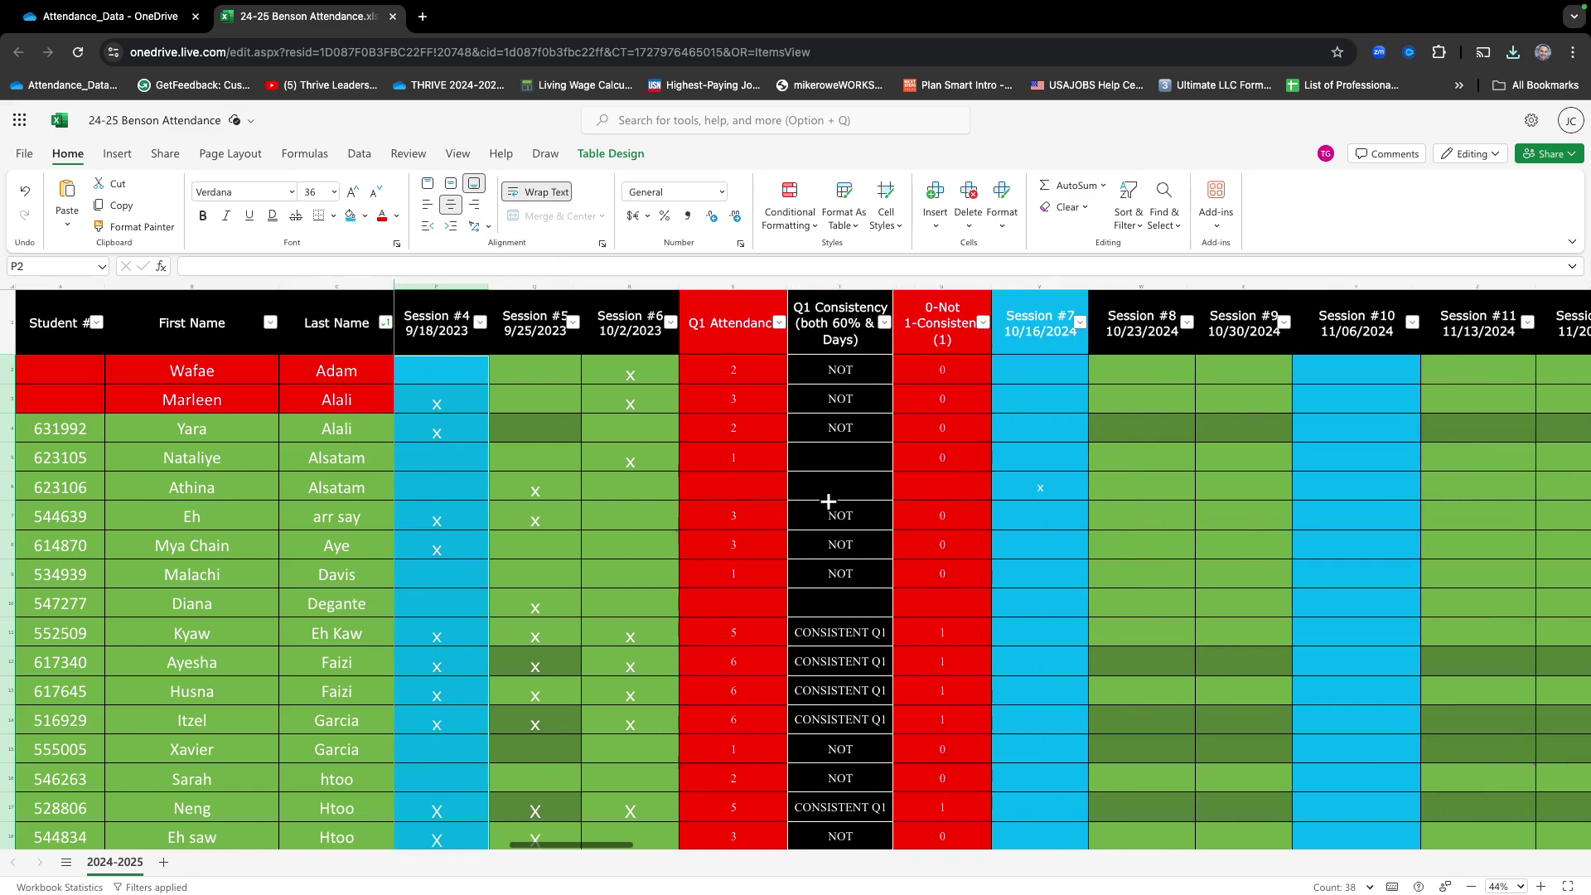
pyautogui.scroll(-3, 623, 599)
pyautogui.scroll(3, 624, 599)
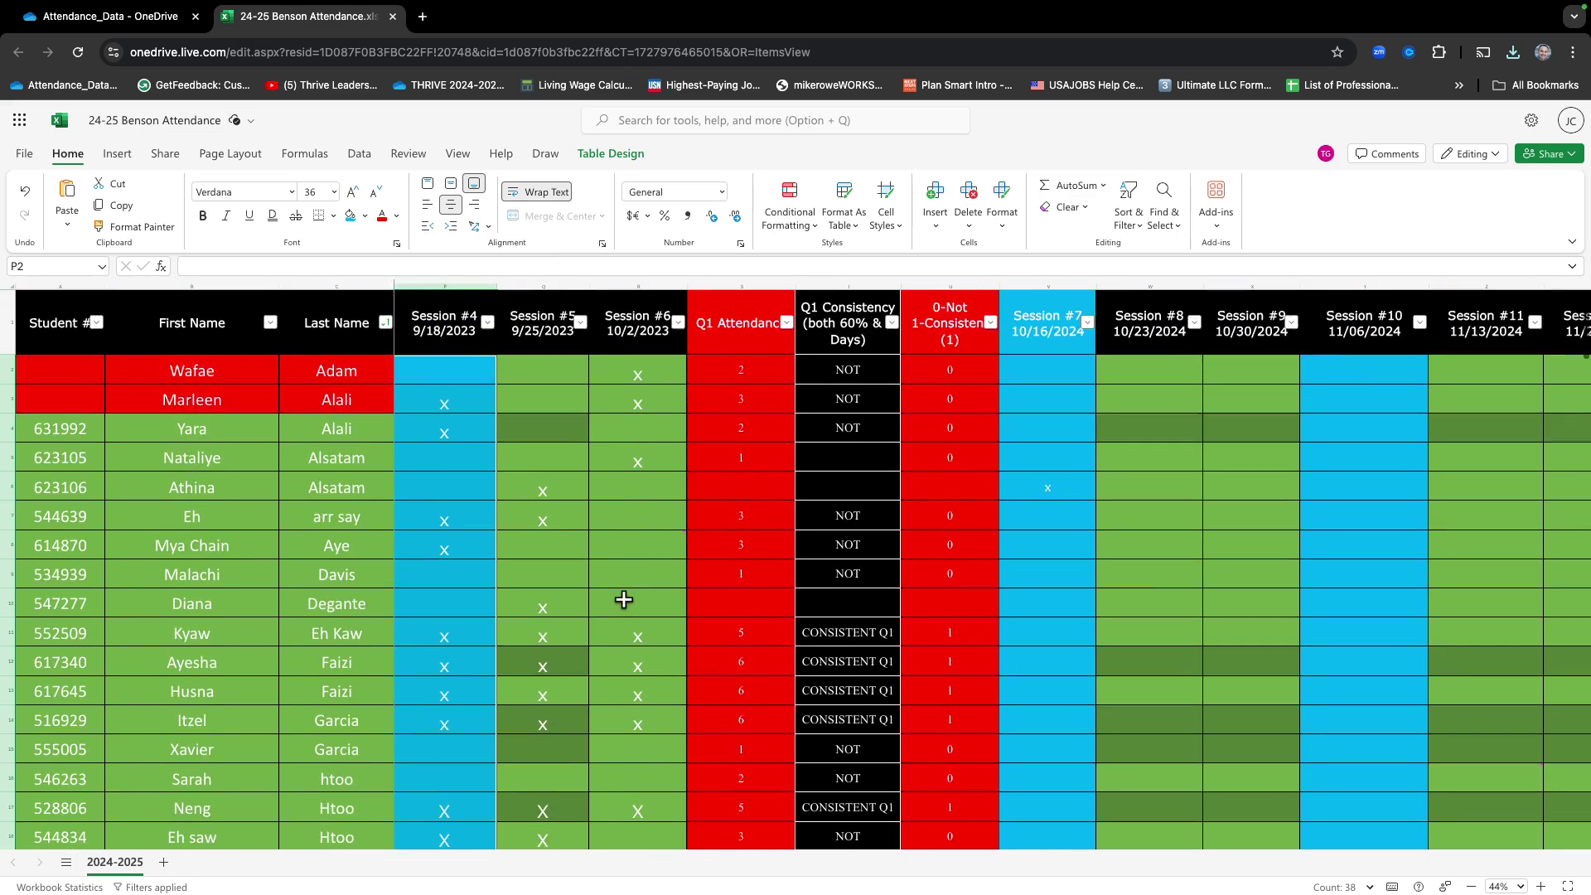
pyautogui.scroll(-12, 623, 599)
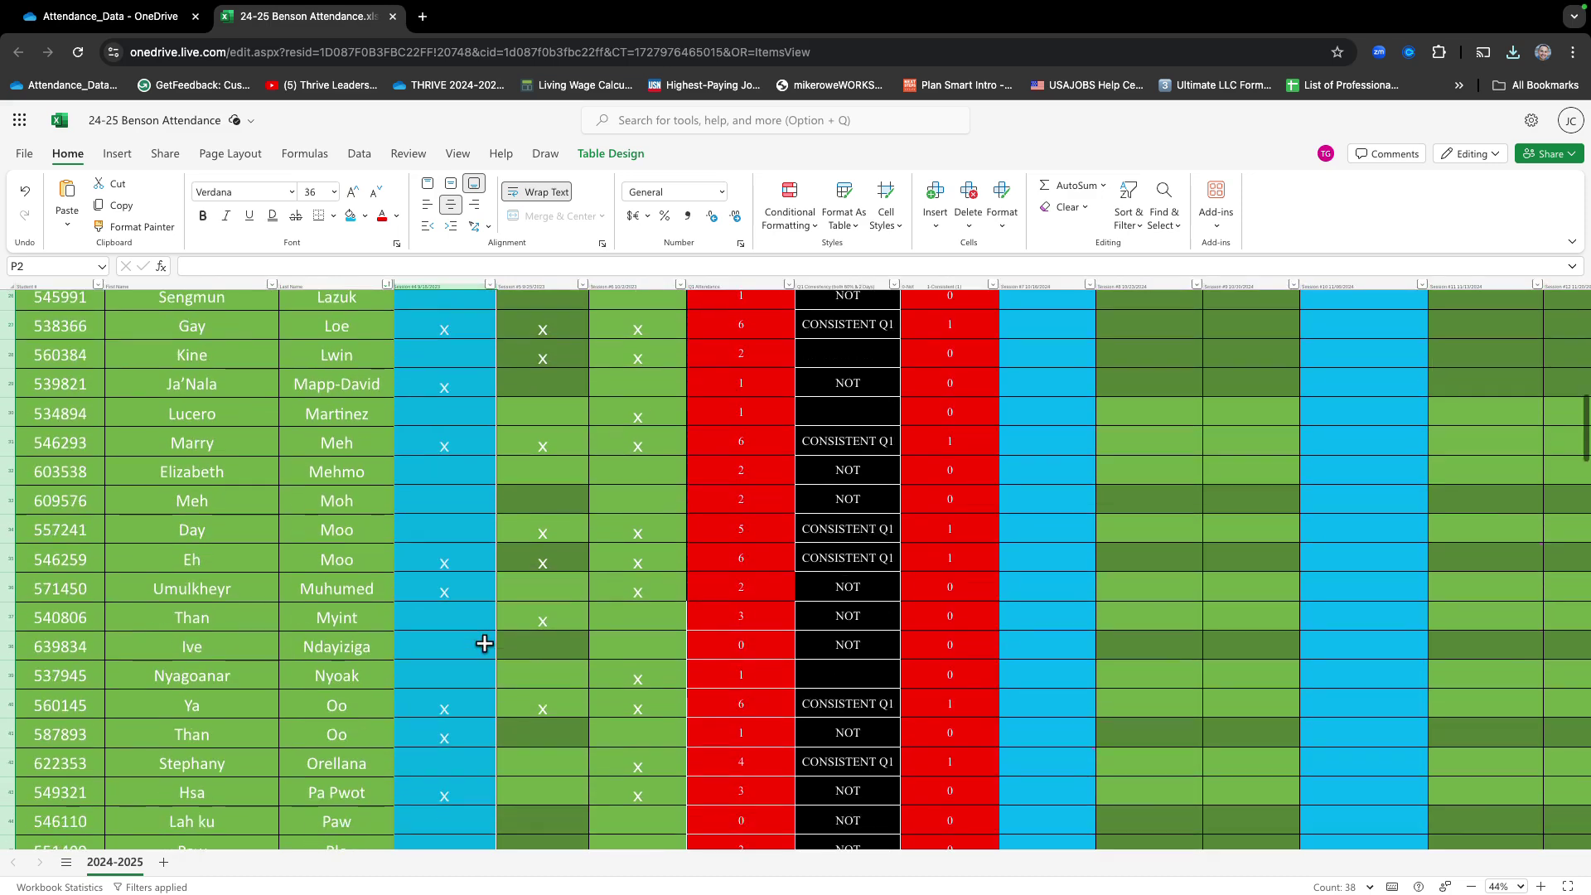
pyautogui.scroll(-6, 485, 644)
pyautogui.click(463, 510)
pyautogui.scroll(-3, 477, 585)
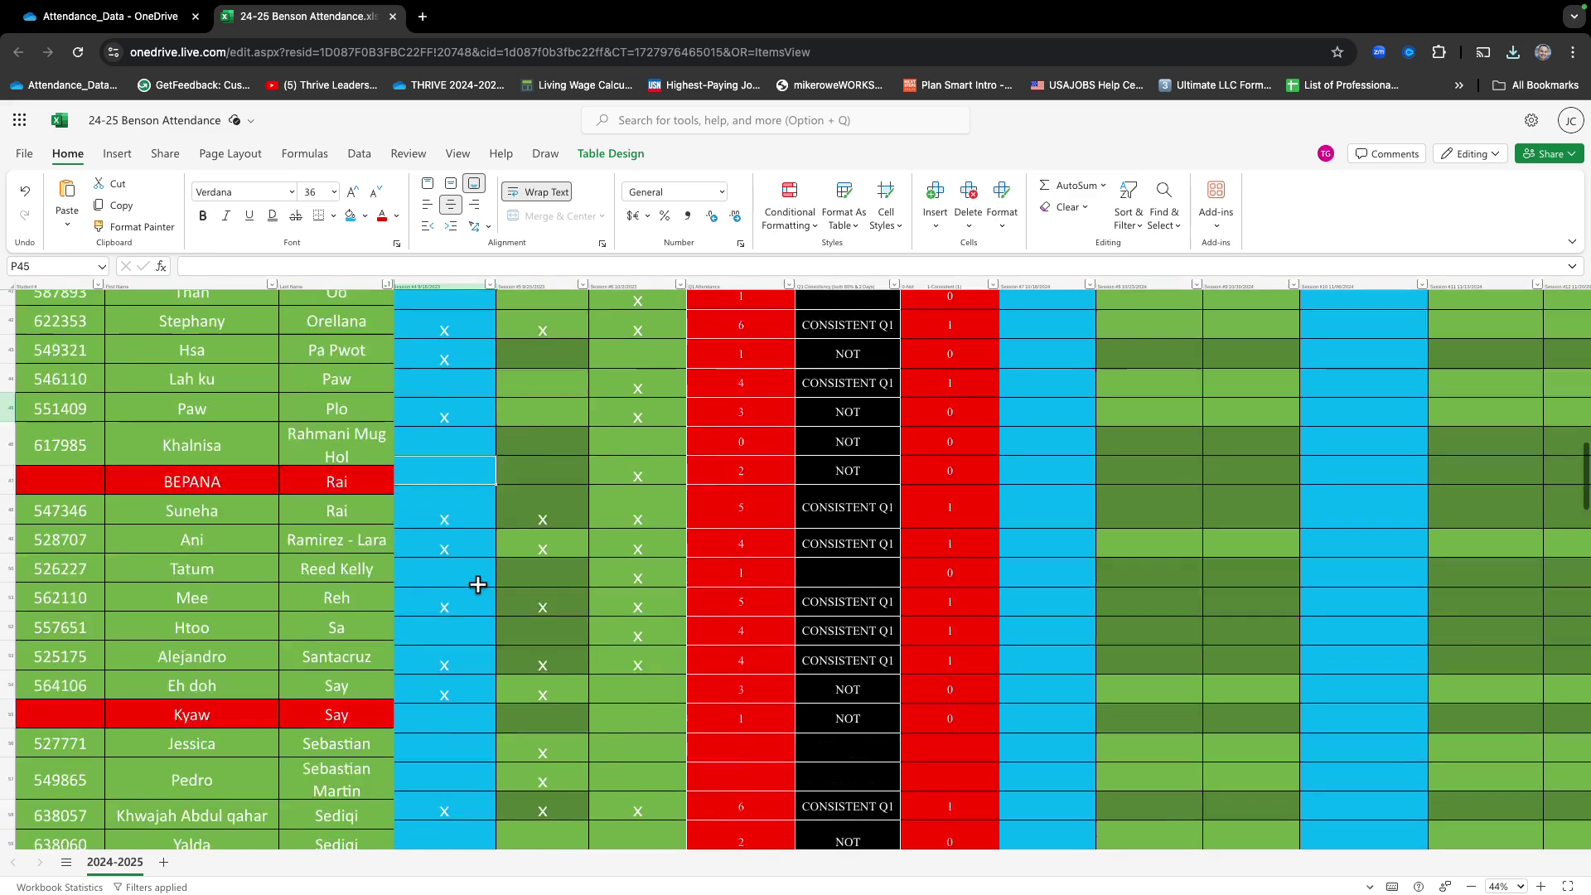
pyautogui.scroll(15, 477, 585)
pyautogui.hscroll(-1, 497, 373)
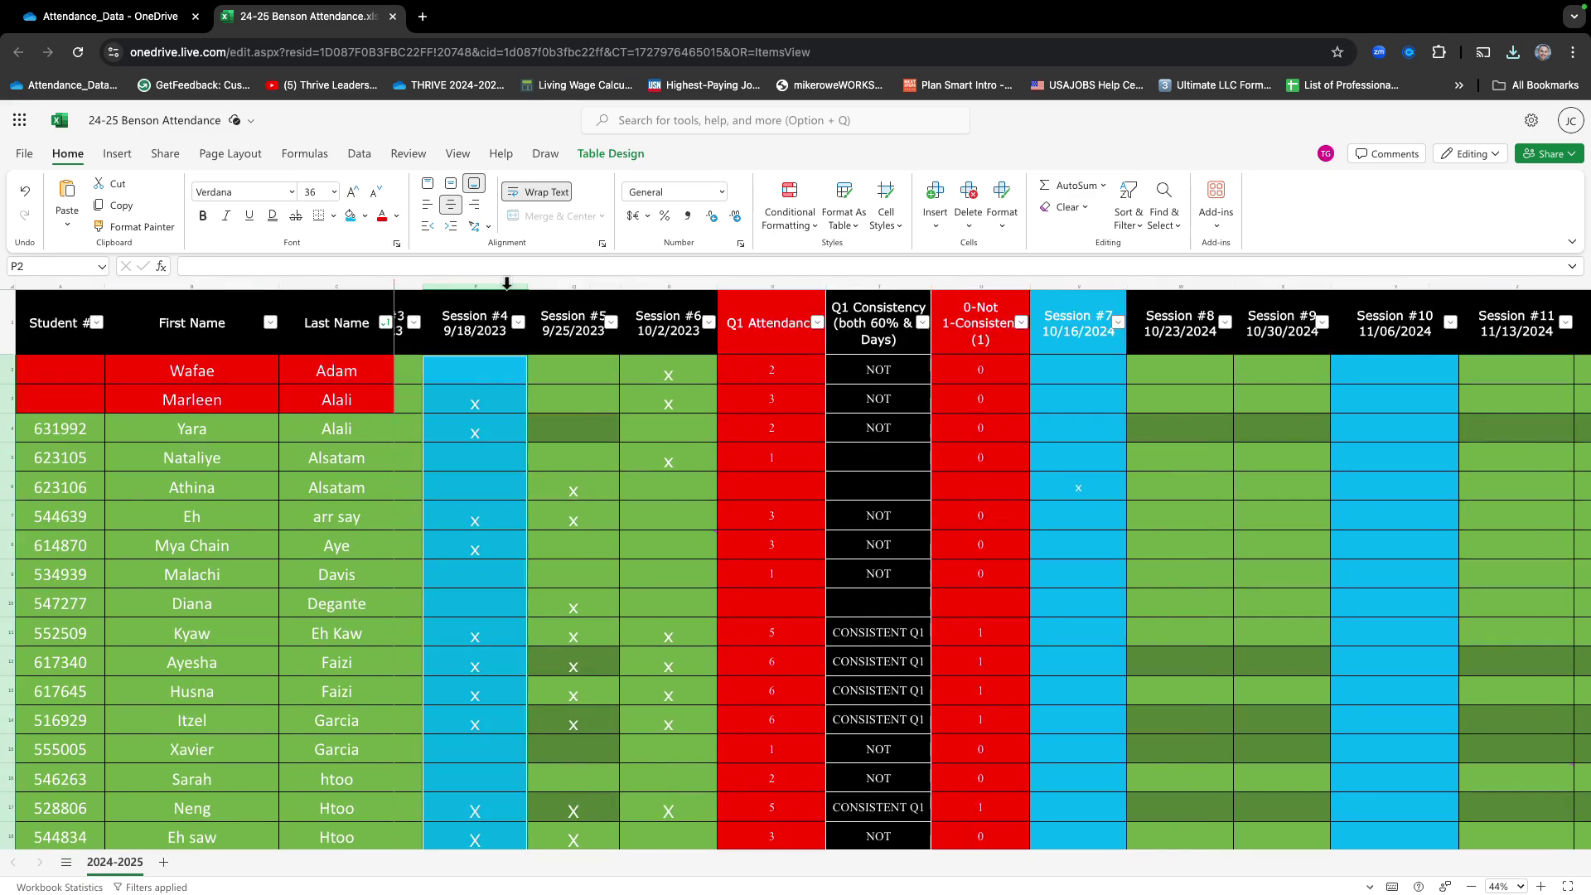
# Remove the fill color from the entire Session #4 column.
pyautogui.click(507, 283)
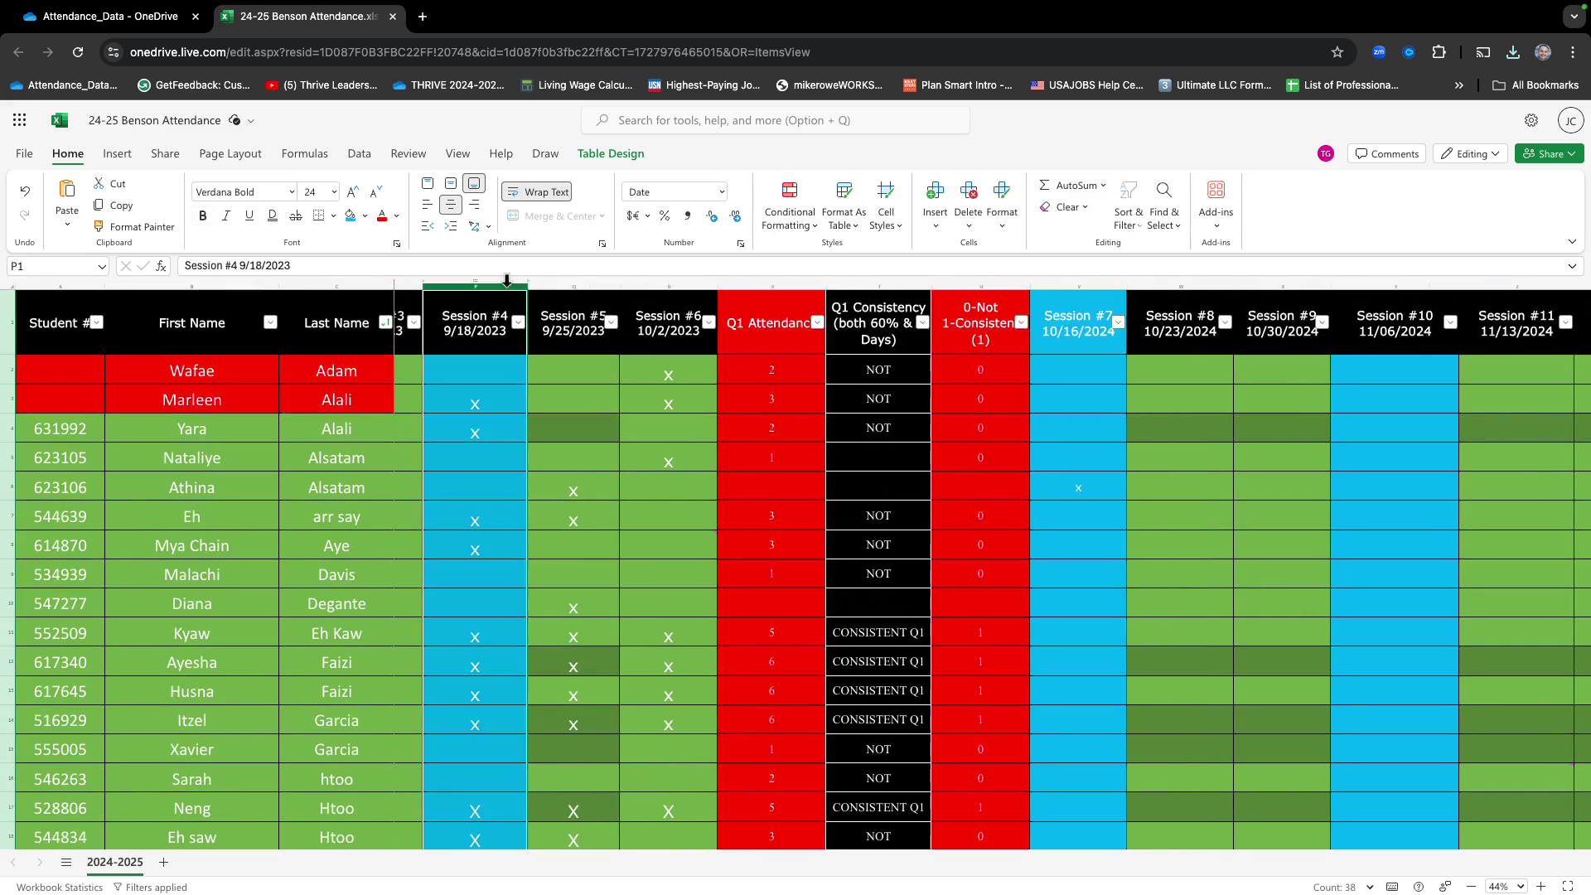
pyautogui.click(364, 217)
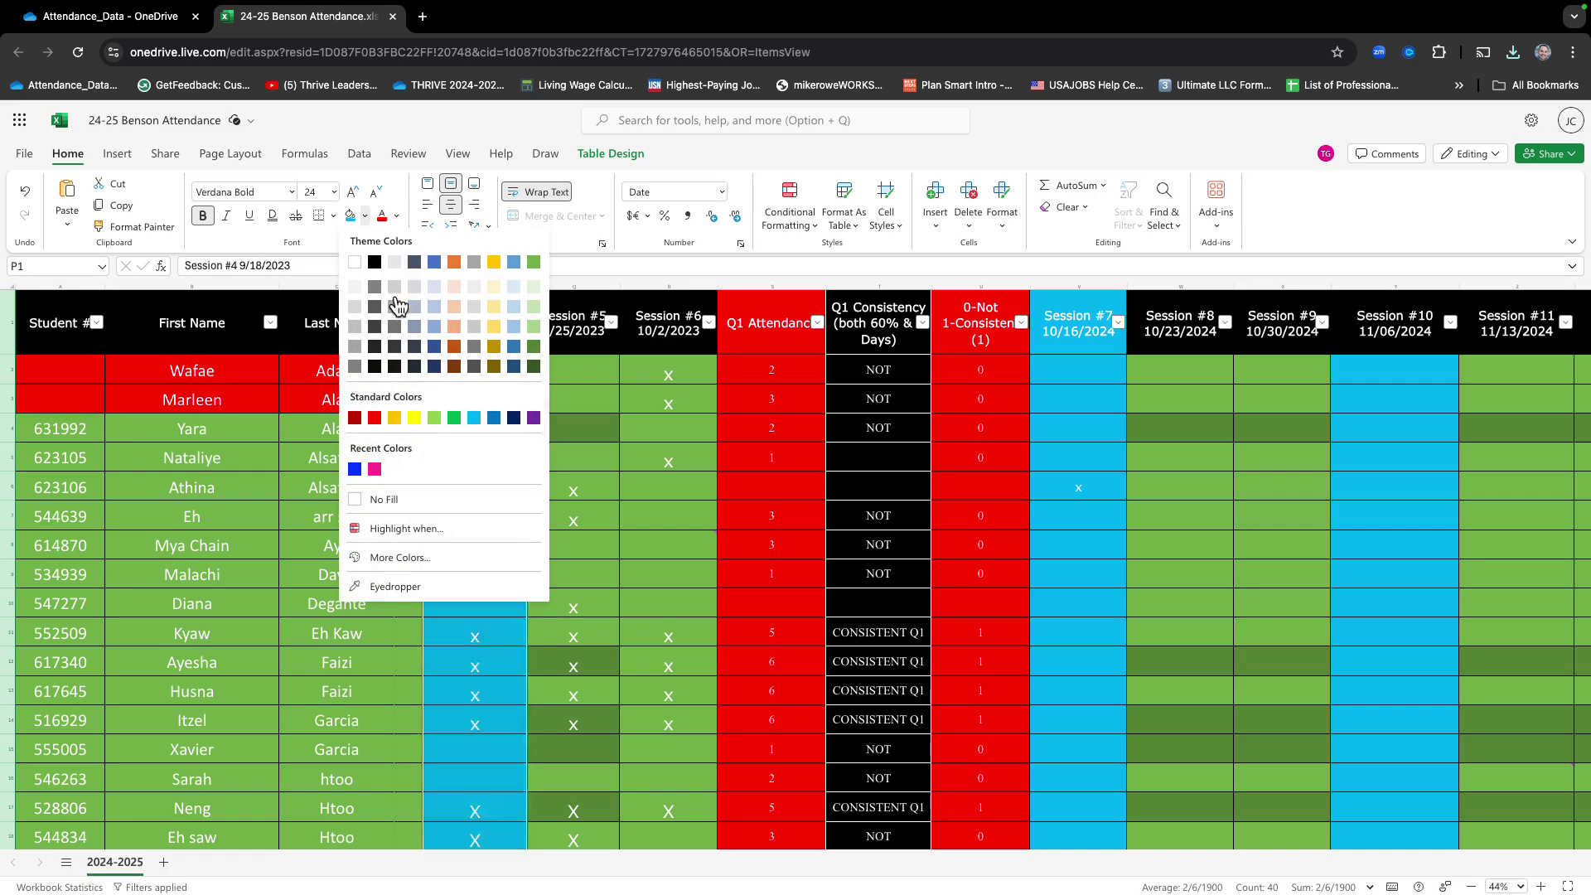
pyautogui.click(384, 499)
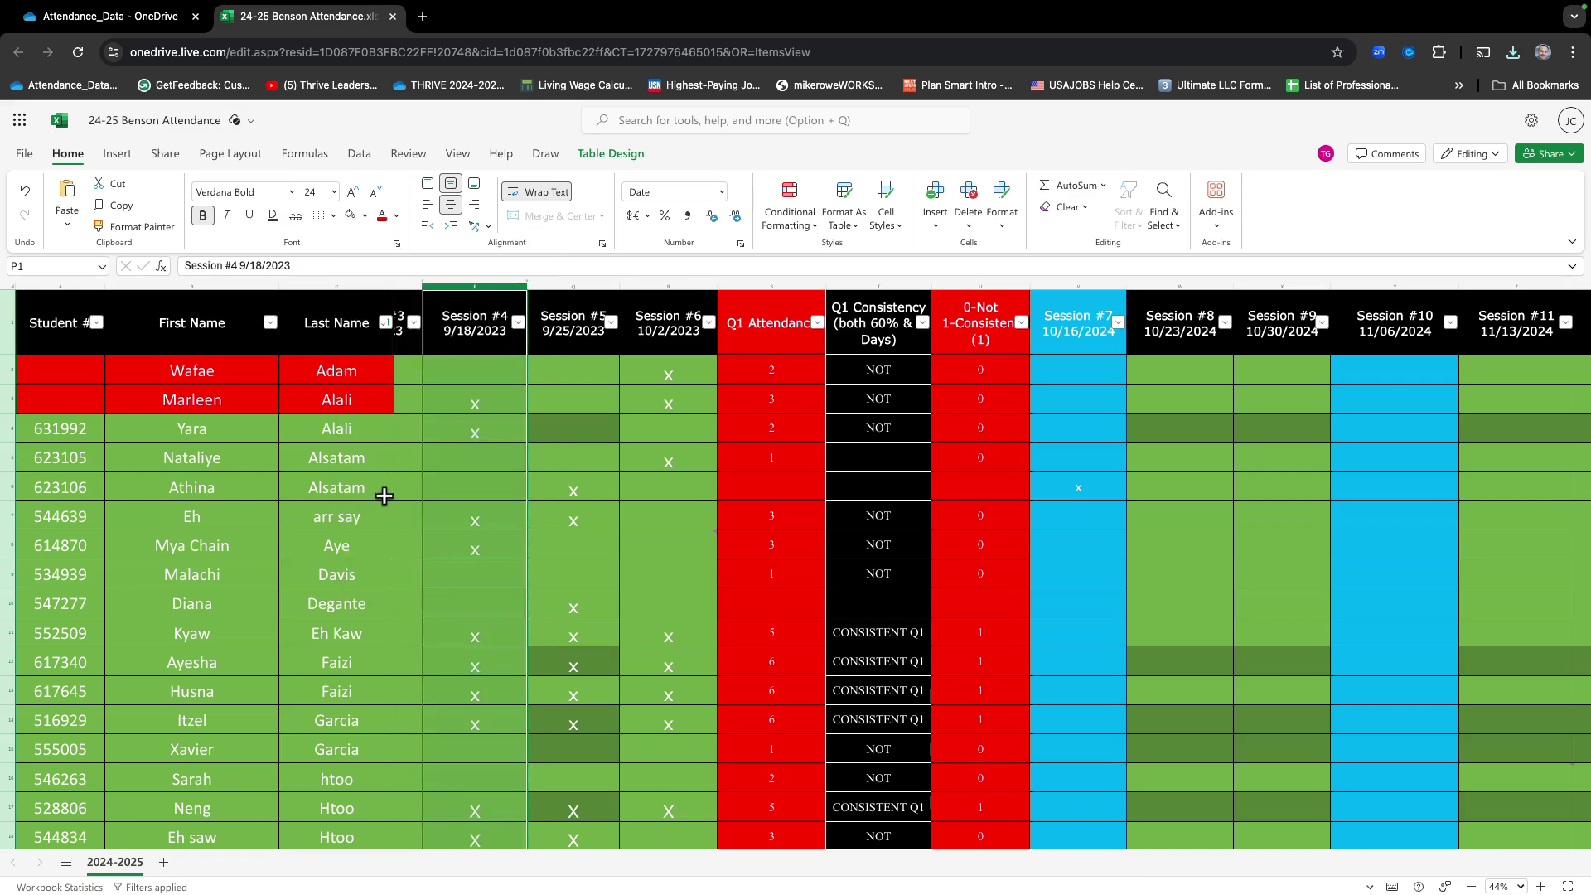
# Unfreeze the panes of the 2024-2025 sheet and check how its columns scroll across the sessions.
pyautogui.hscroll(-10, 533, 508)
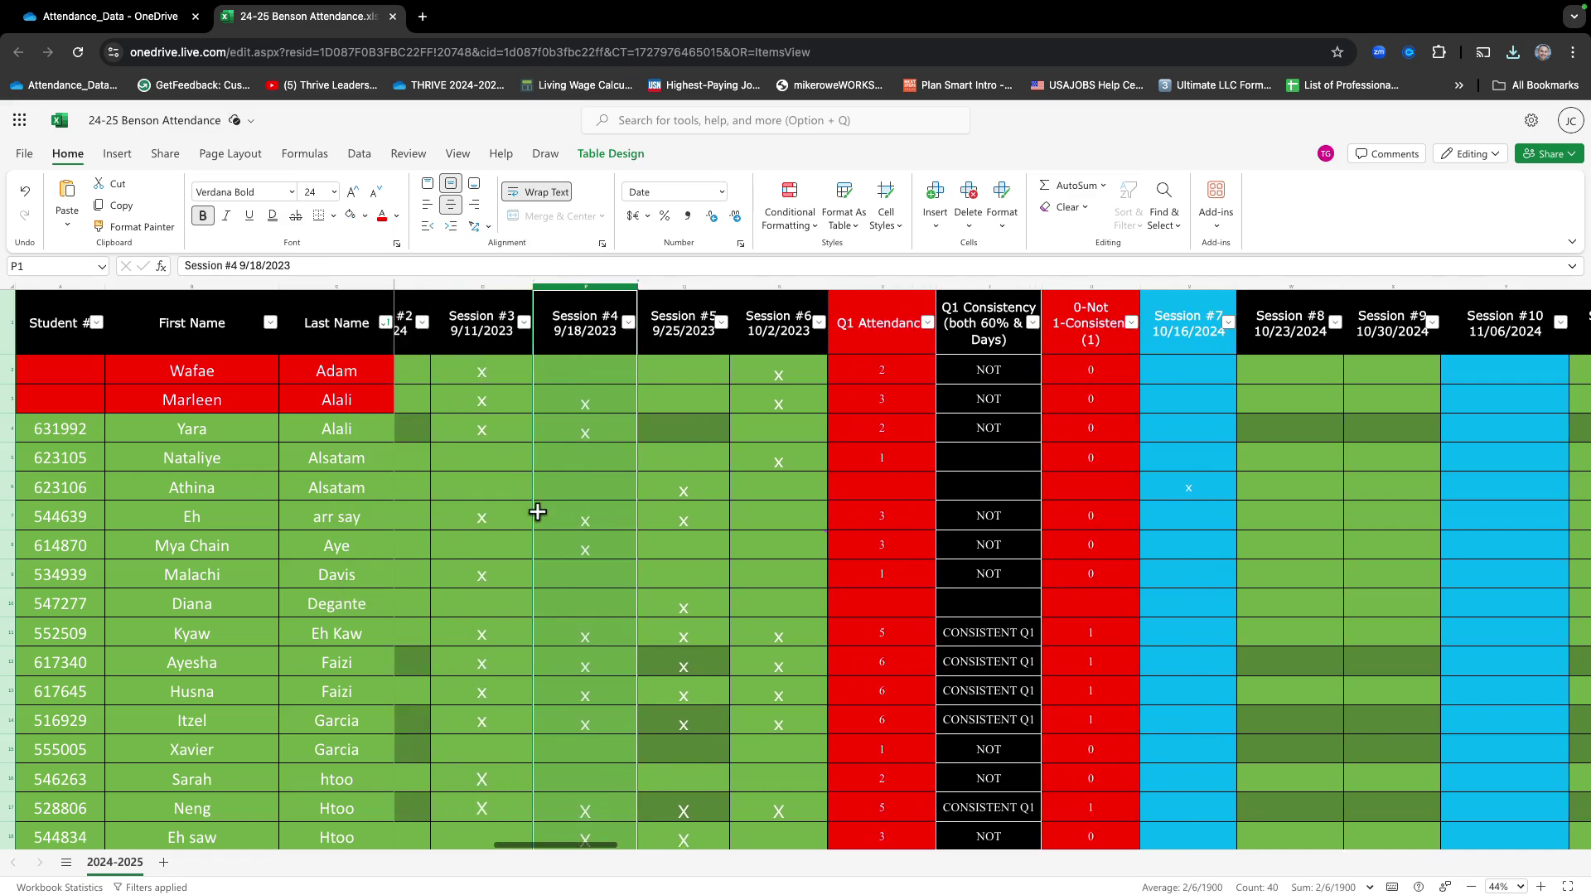
pyautogui.hscroll(15, 538, 512)
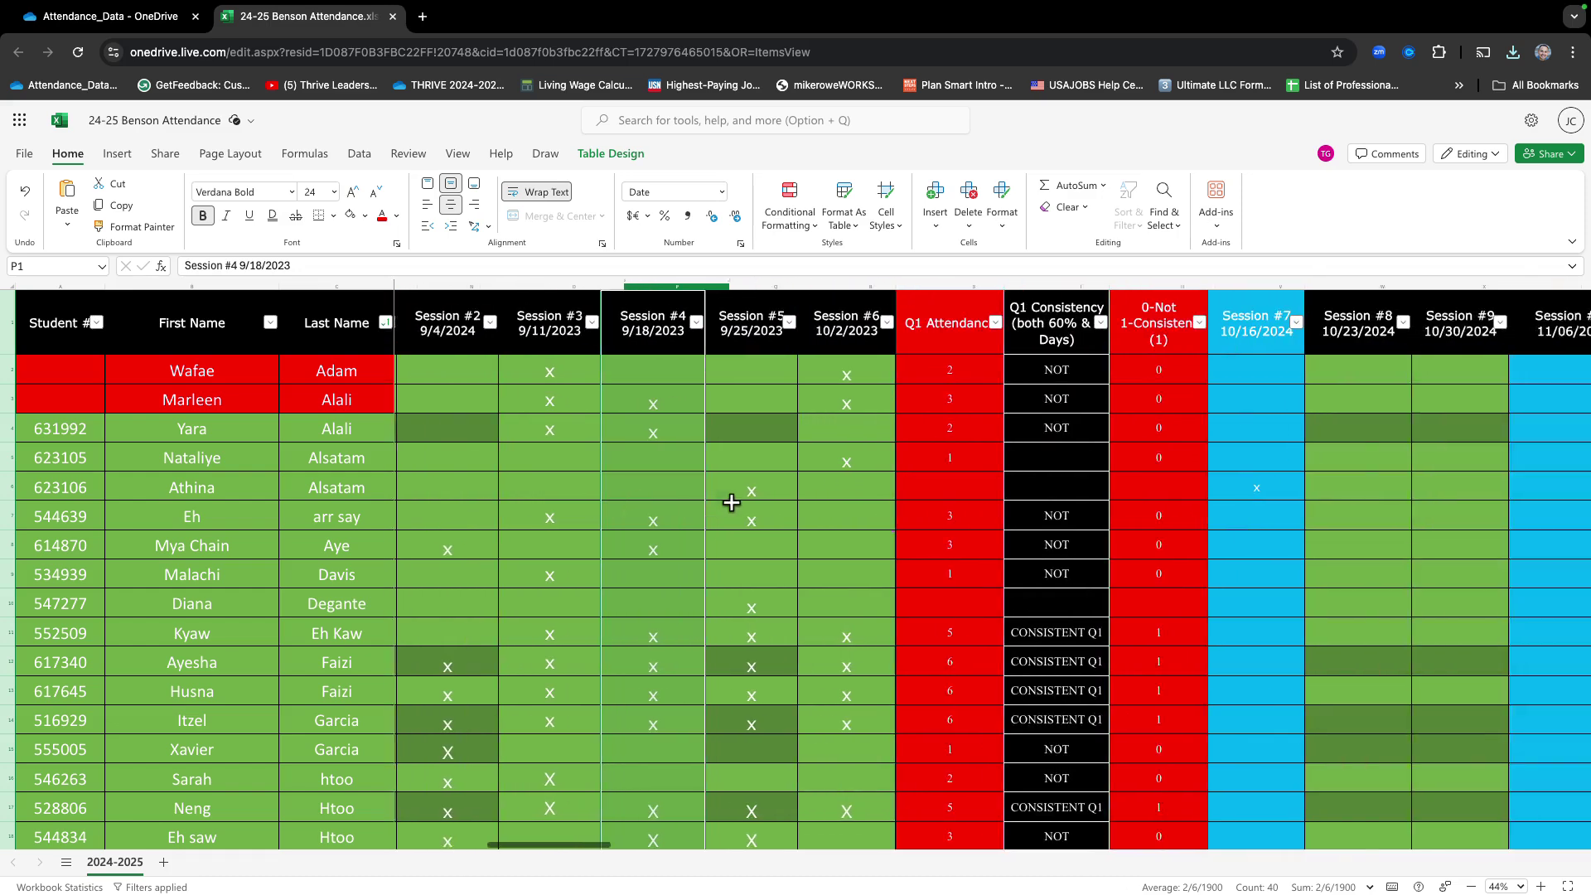
pyautogui.hscroll(-5, 730, 502)
pyautogui.hscroll(-10, 732, 501)
pyautogui.hscroll(5, 373, 466)
pyautogui.hscroll(5, 502, 462)
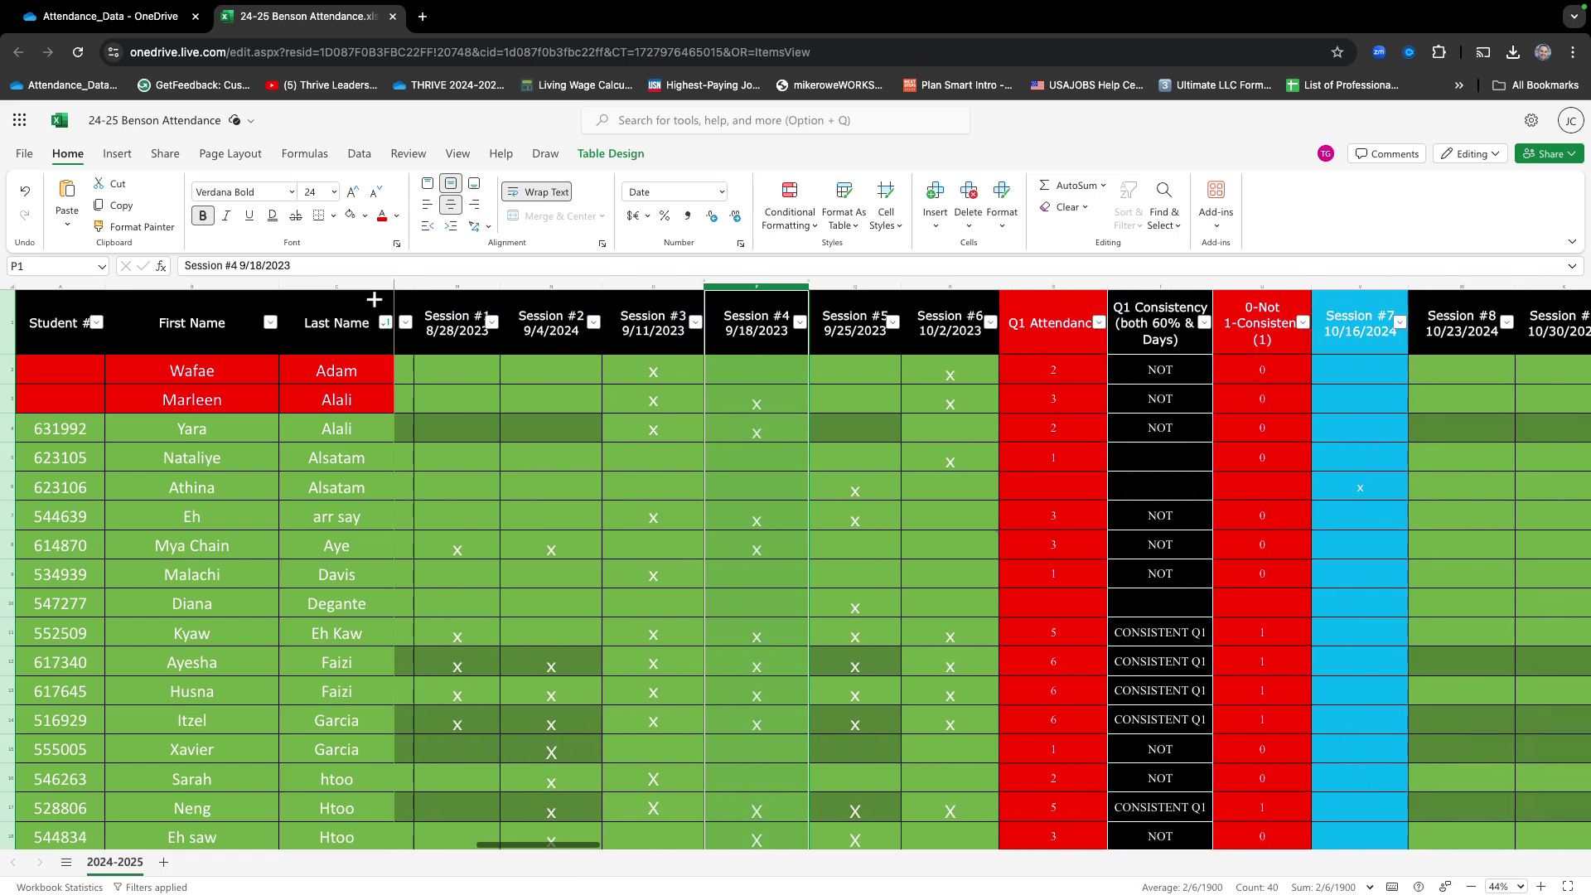
pyautogui.click(459, 155)
pyautogui.click(31, 211)
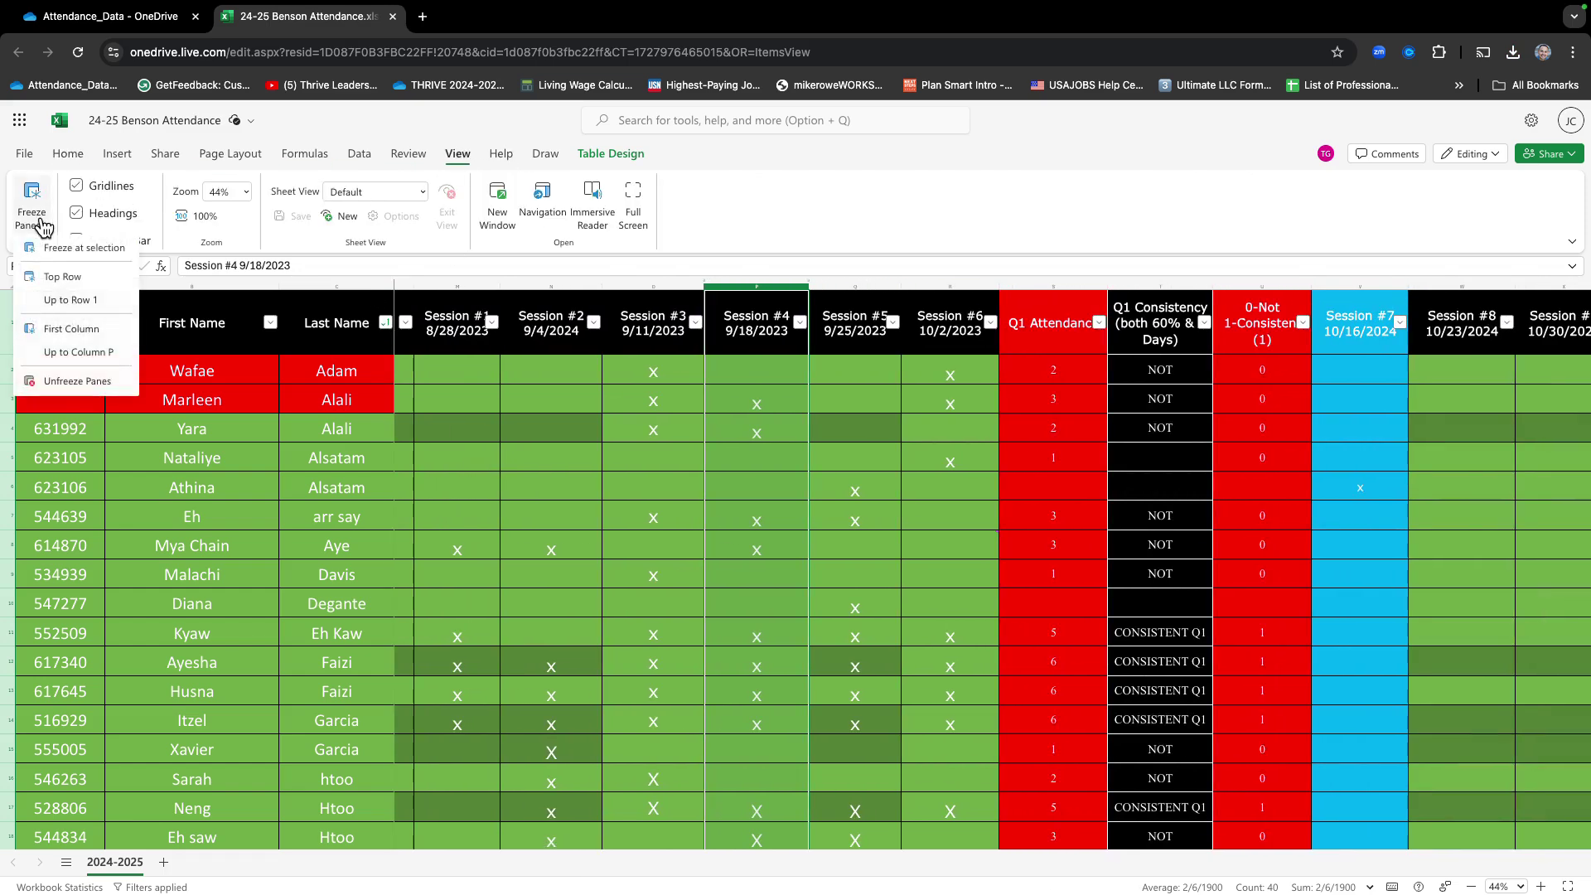
pyautogui.click(108, 384)
pyautogui.hscroll(8, 514, 484)
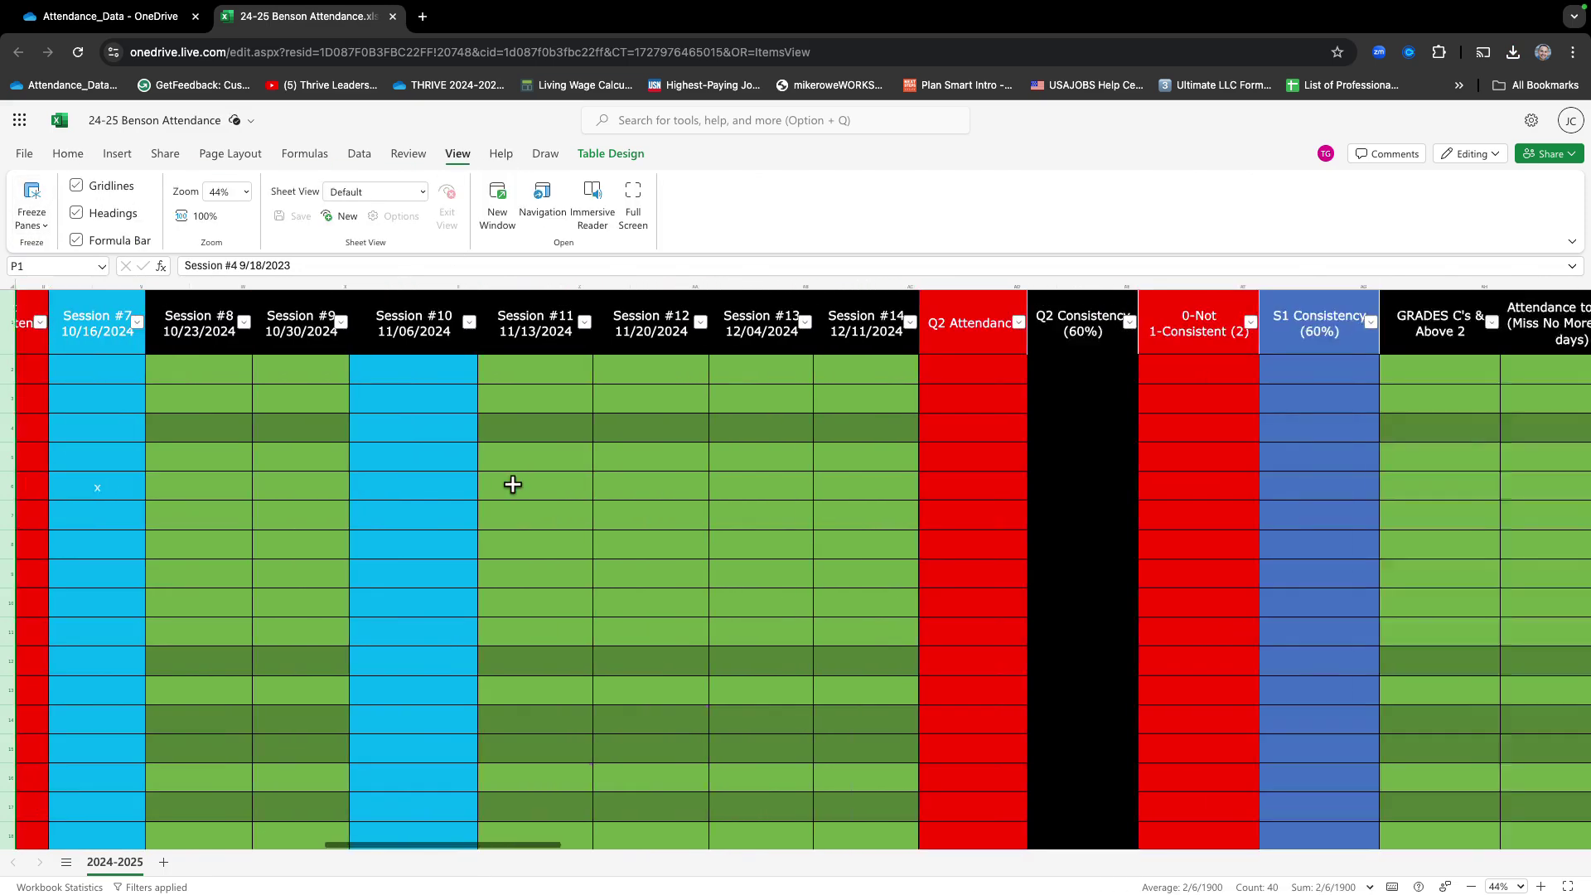
pyautogui.hscroll(-12, 514, 484)
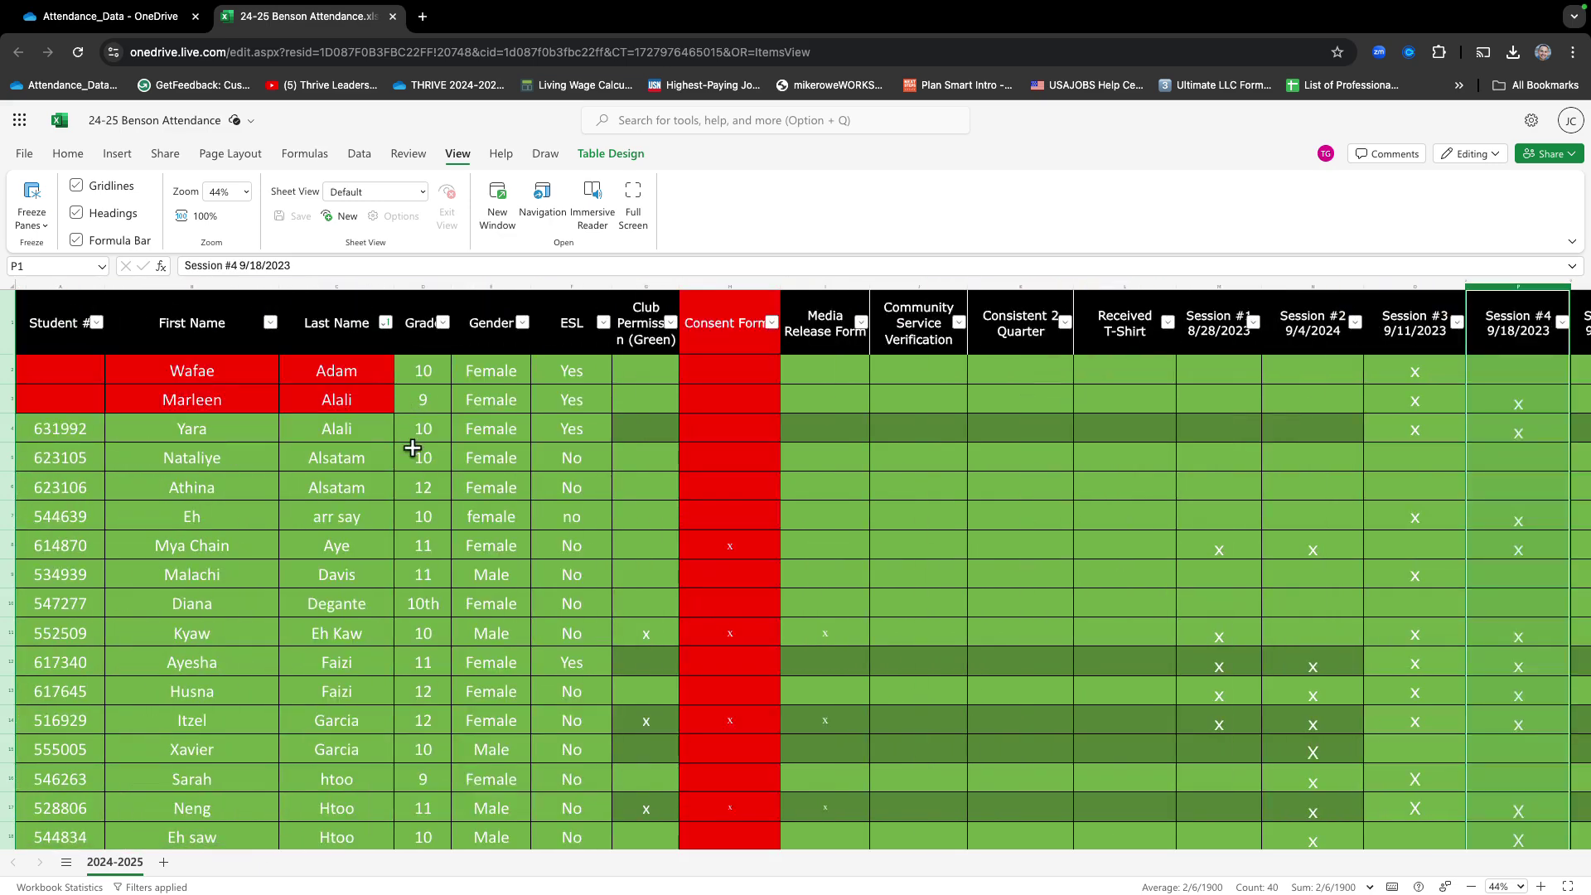
# Freeze the panes at the Grade column to lock the header row and the Student #, First Name and Last Name columns.
pyautogui.click(429, 284)
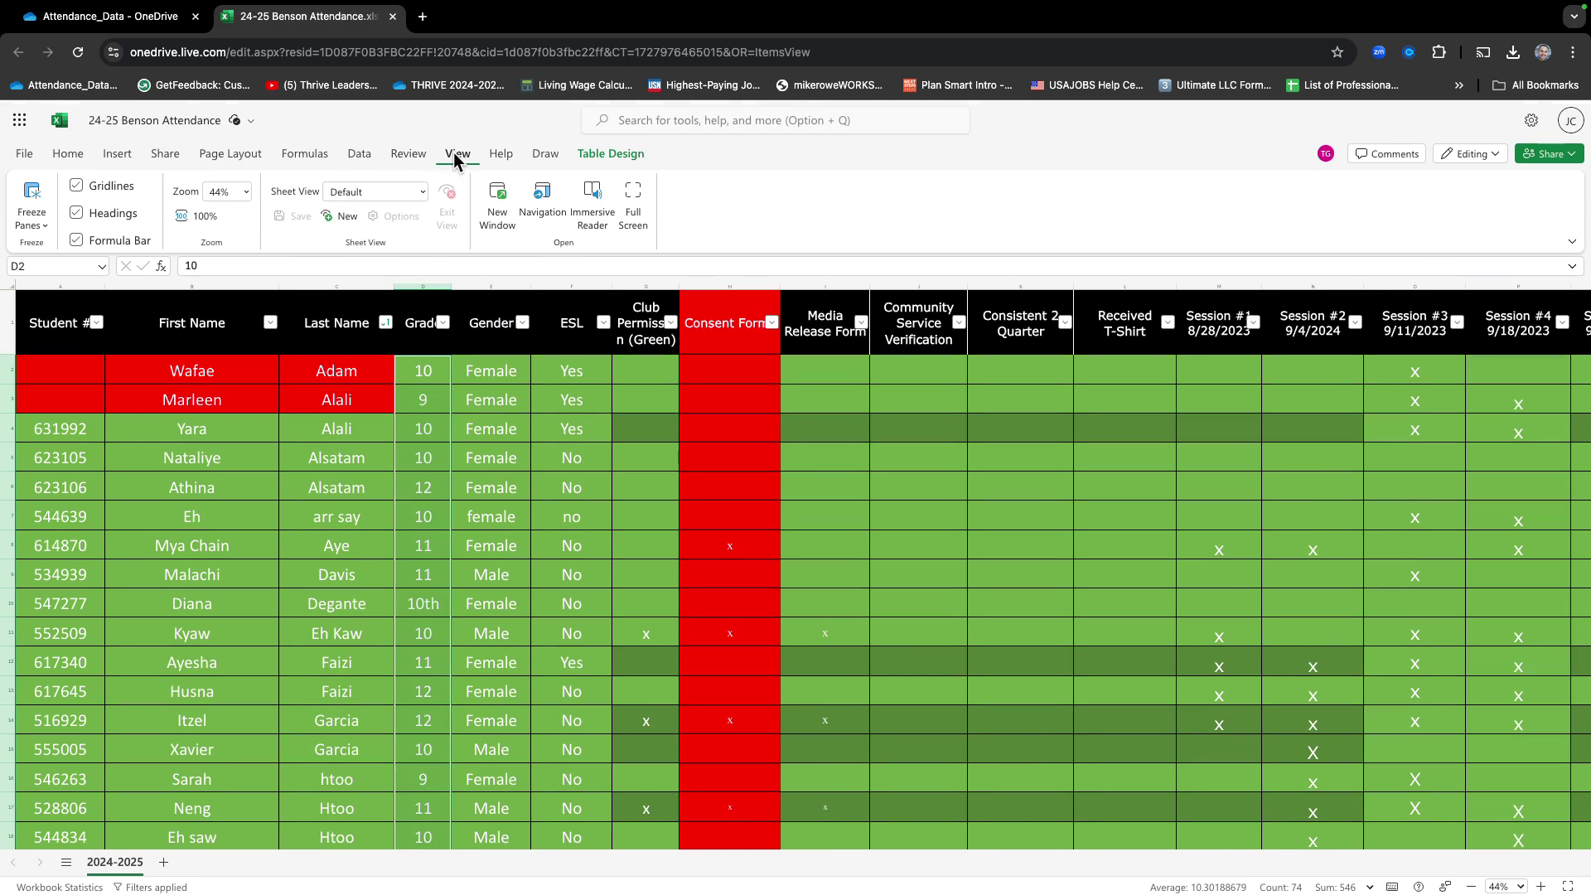
pyautogui.click(429, 284)
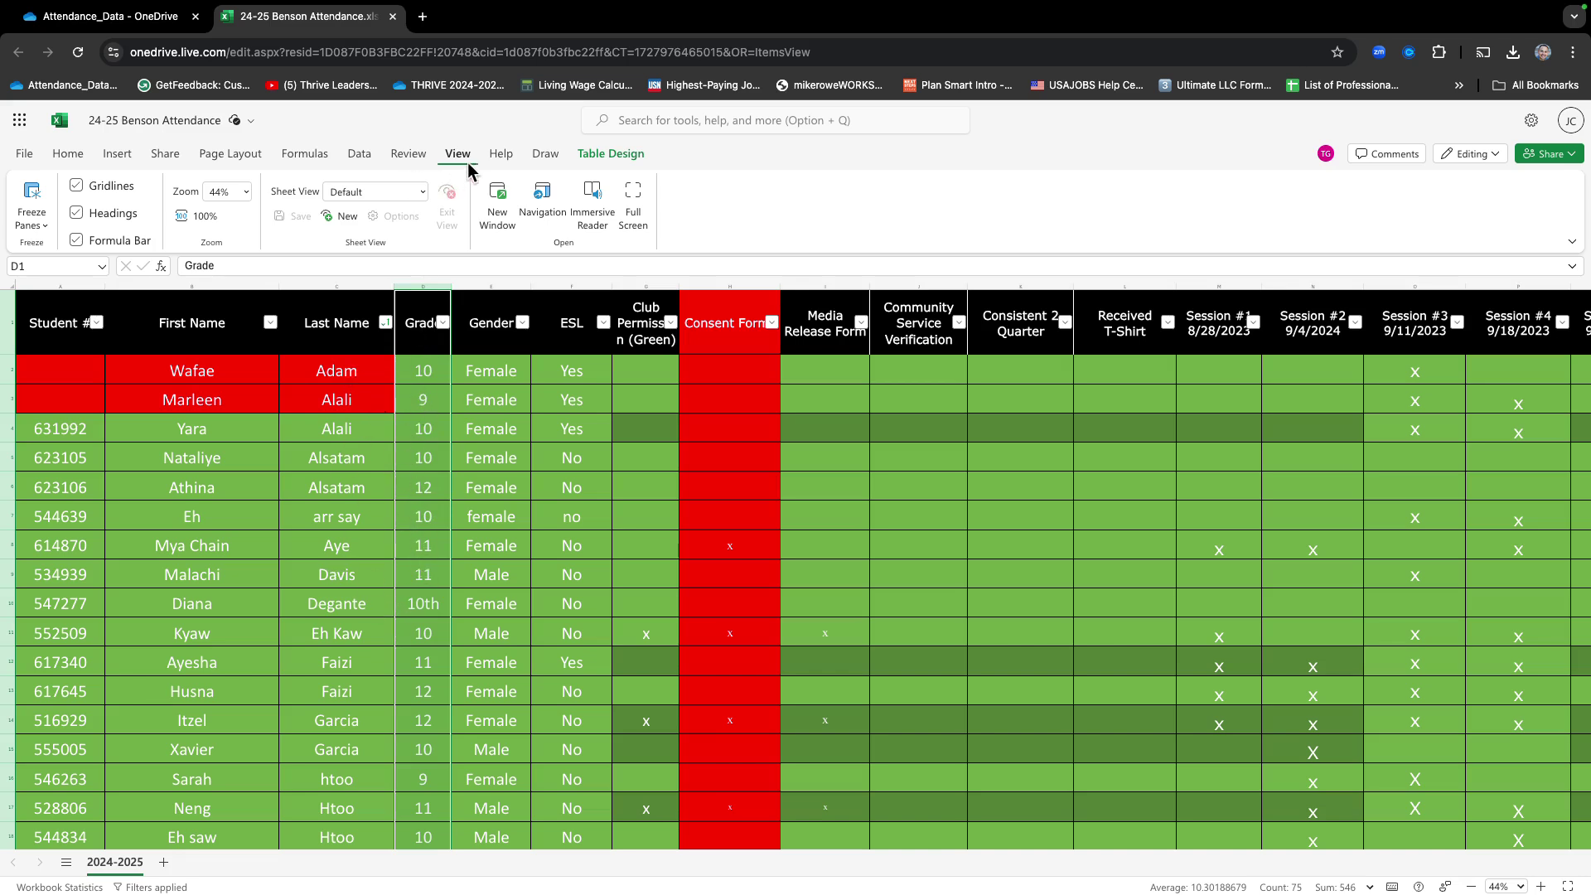
pyautogui.click(38, 225)
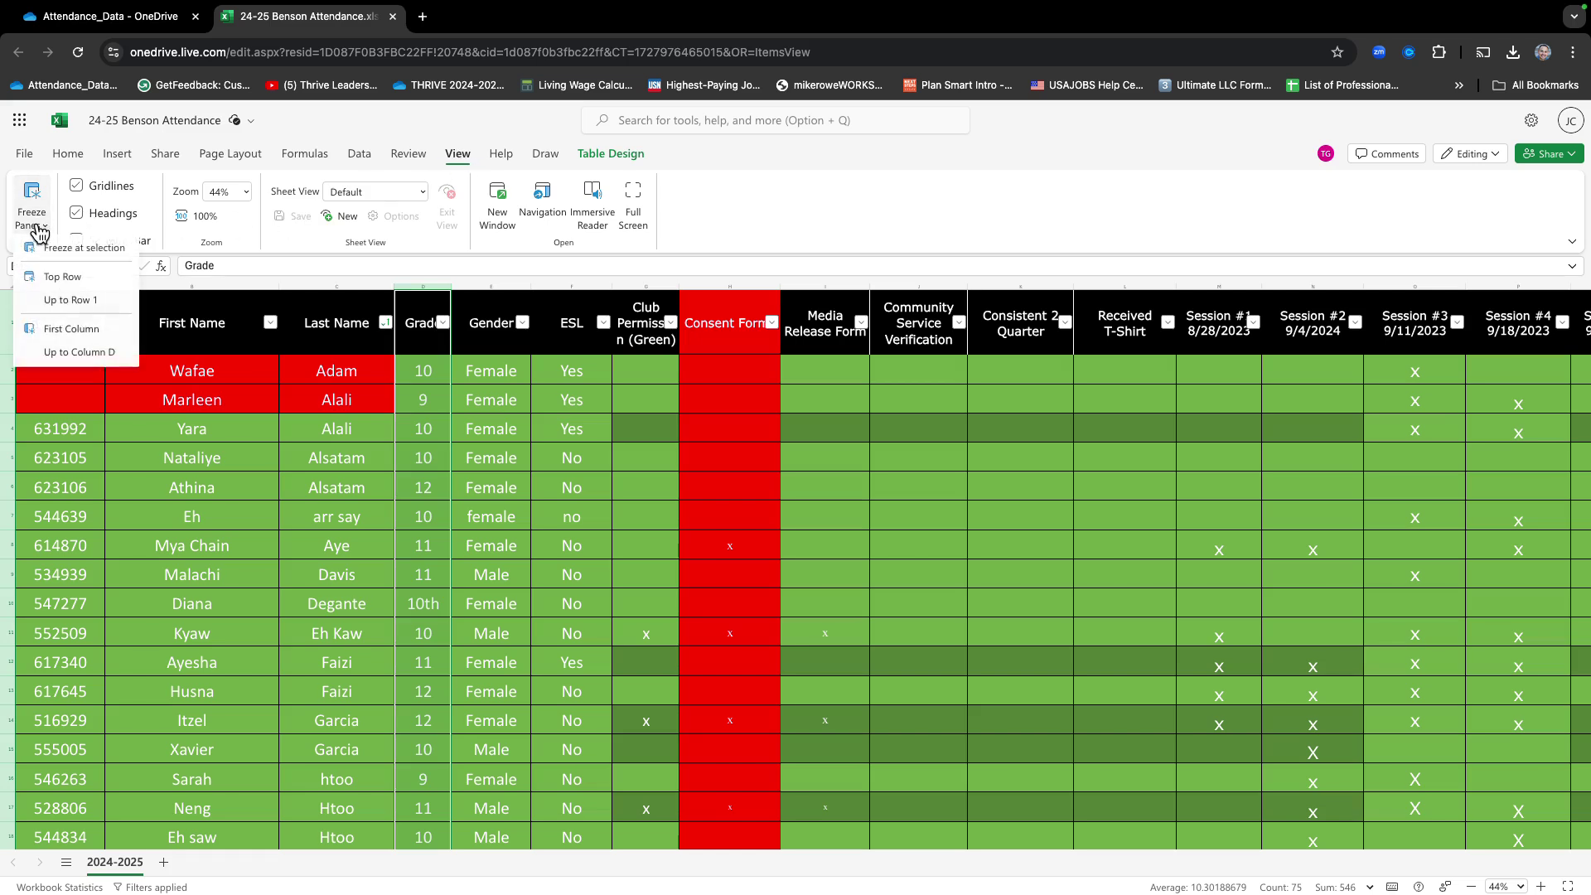
pyautogui.click(91, 249)
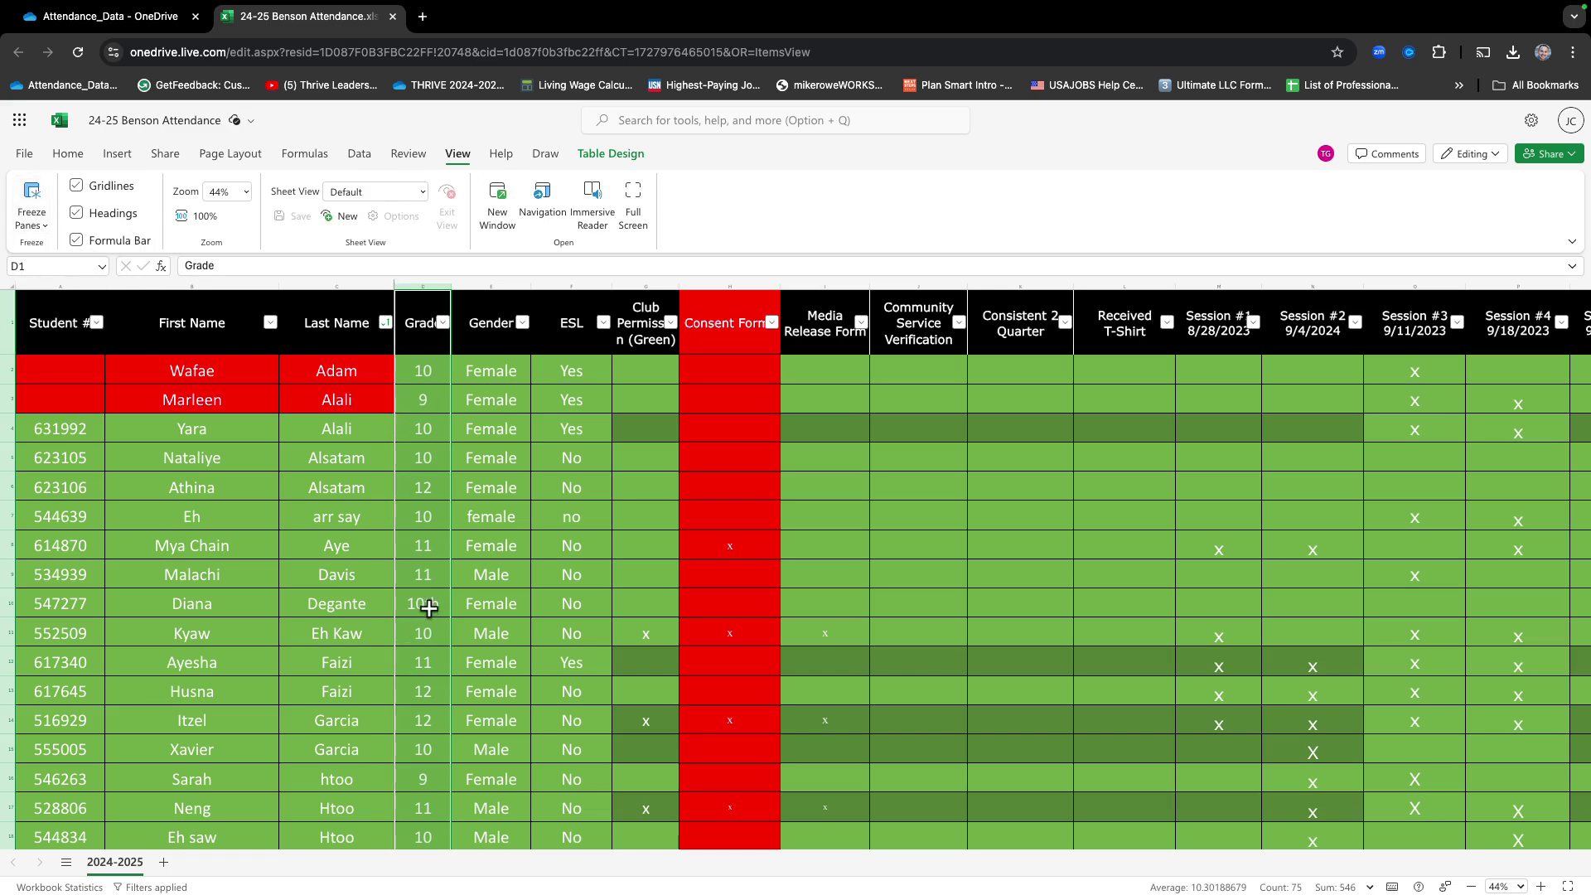
pyautogui.hscroll(15, 522, 576)
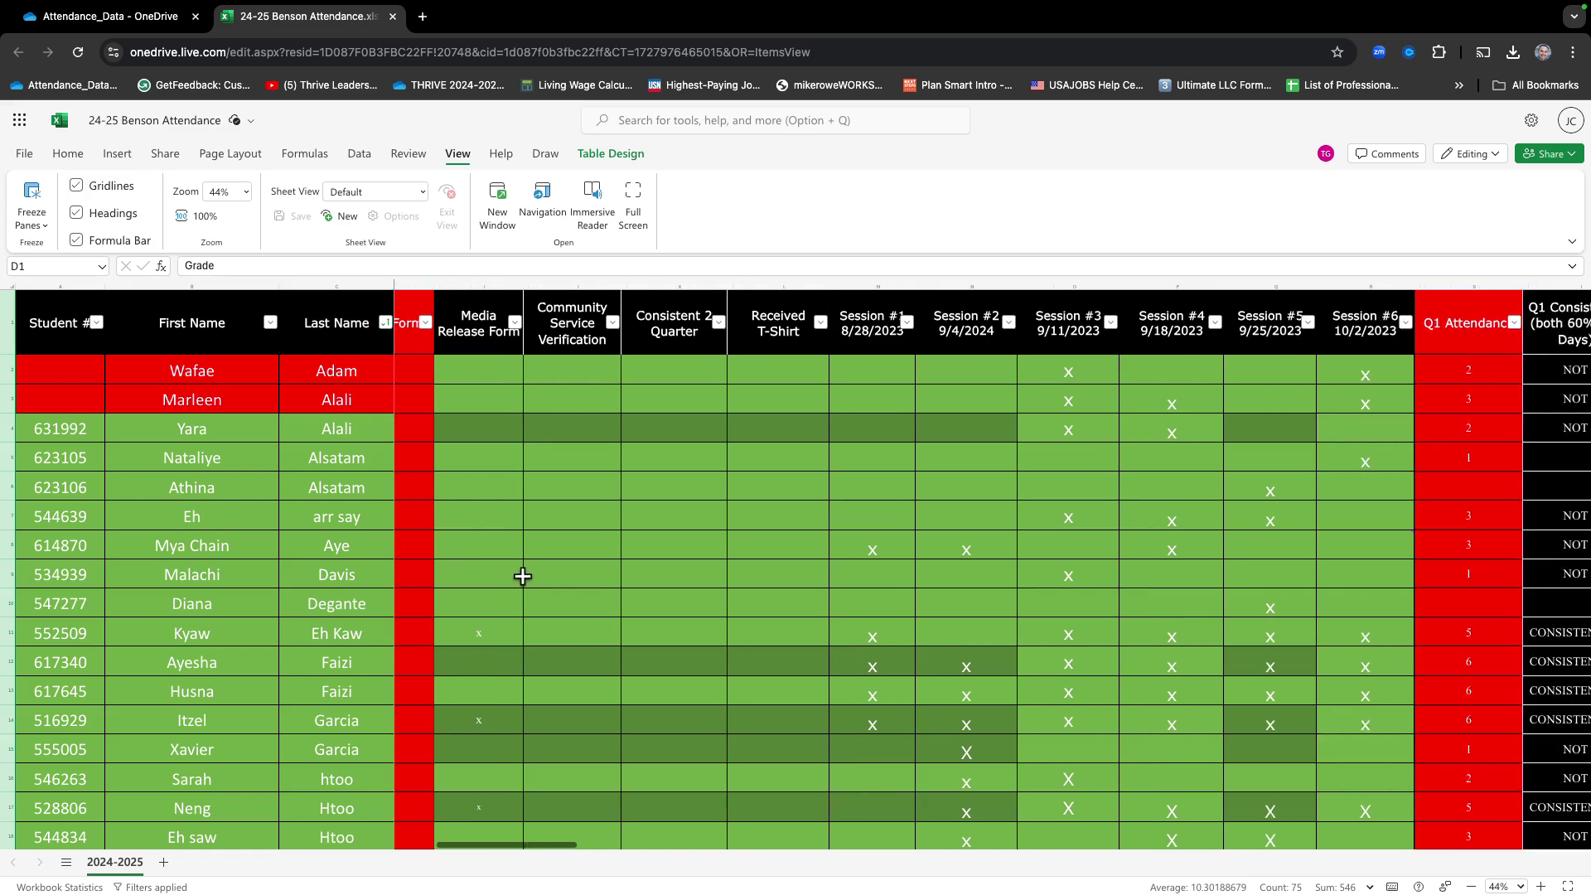
pyautogui.hscroll(5, 690, 561)
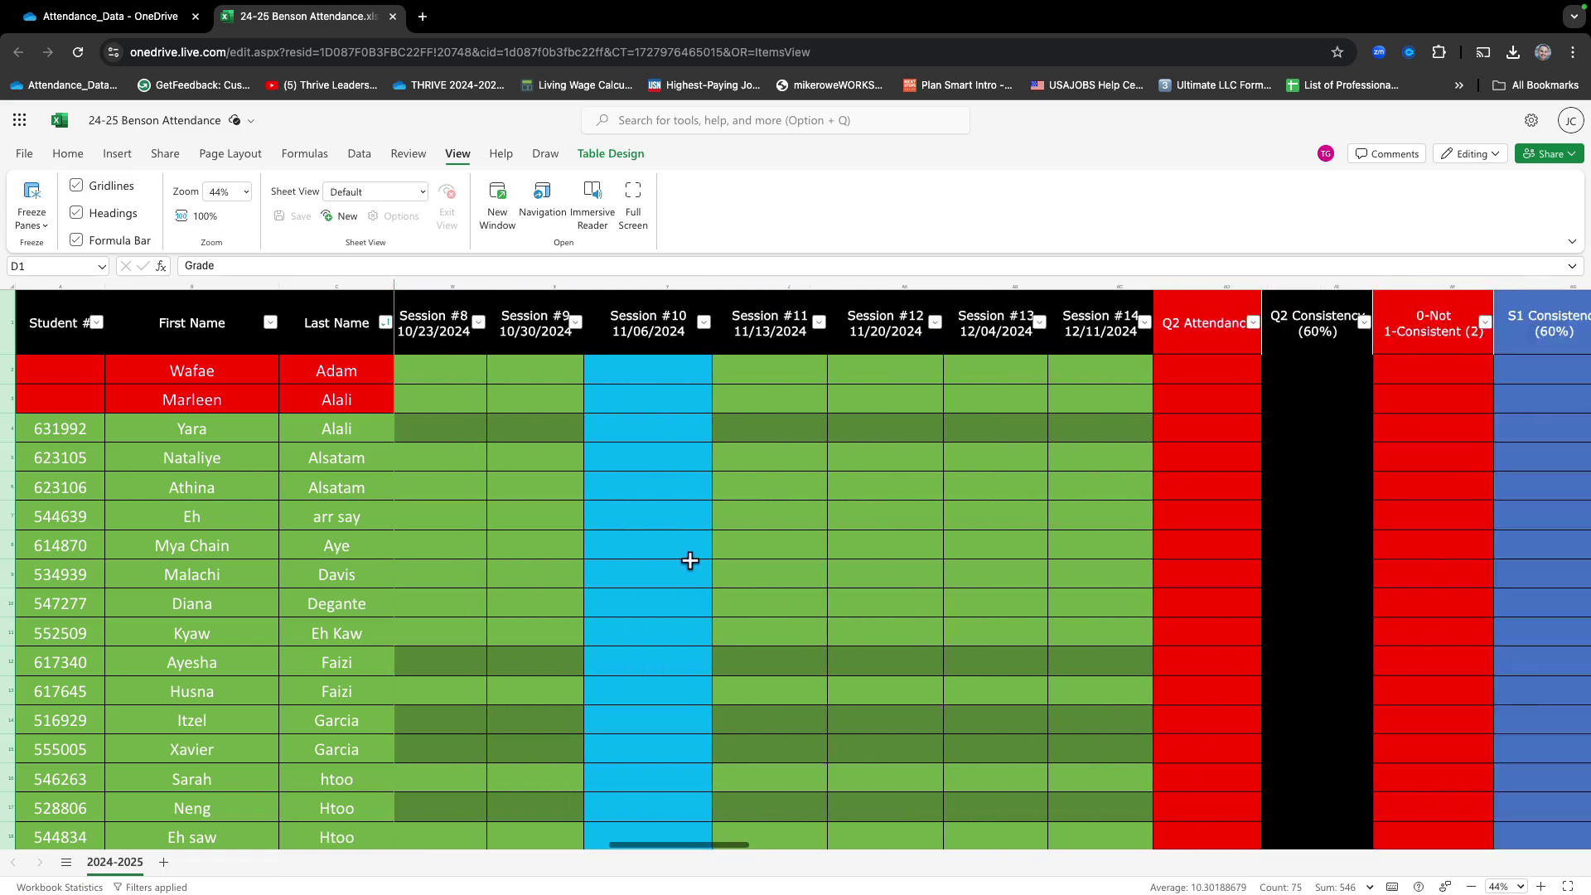
pyautogui.hscroll(-6, 690, 561)
pyautogui.hscroll(3, 691, 561)
pyautogui.scroll(-5, 691, 561)
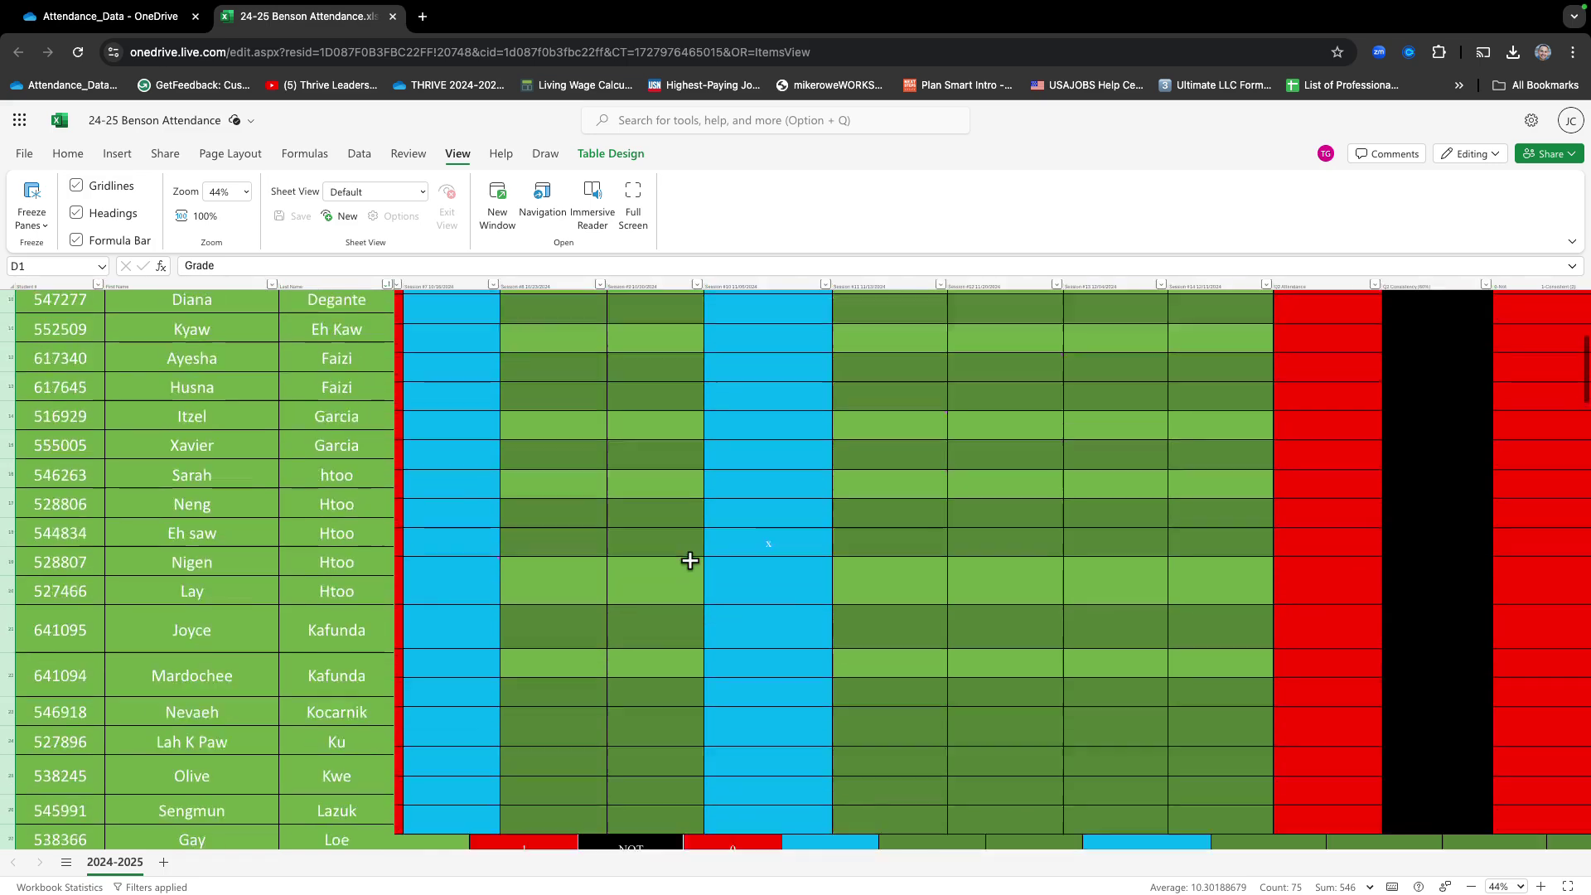
pyautogui.scroll(5, 643, 589)
pyautogui.hscroll(-10, 643, 589)
# Freeze the panes at the Consent Forms column to lock the header row and every column before it.
pyautogui.click(33, 206)
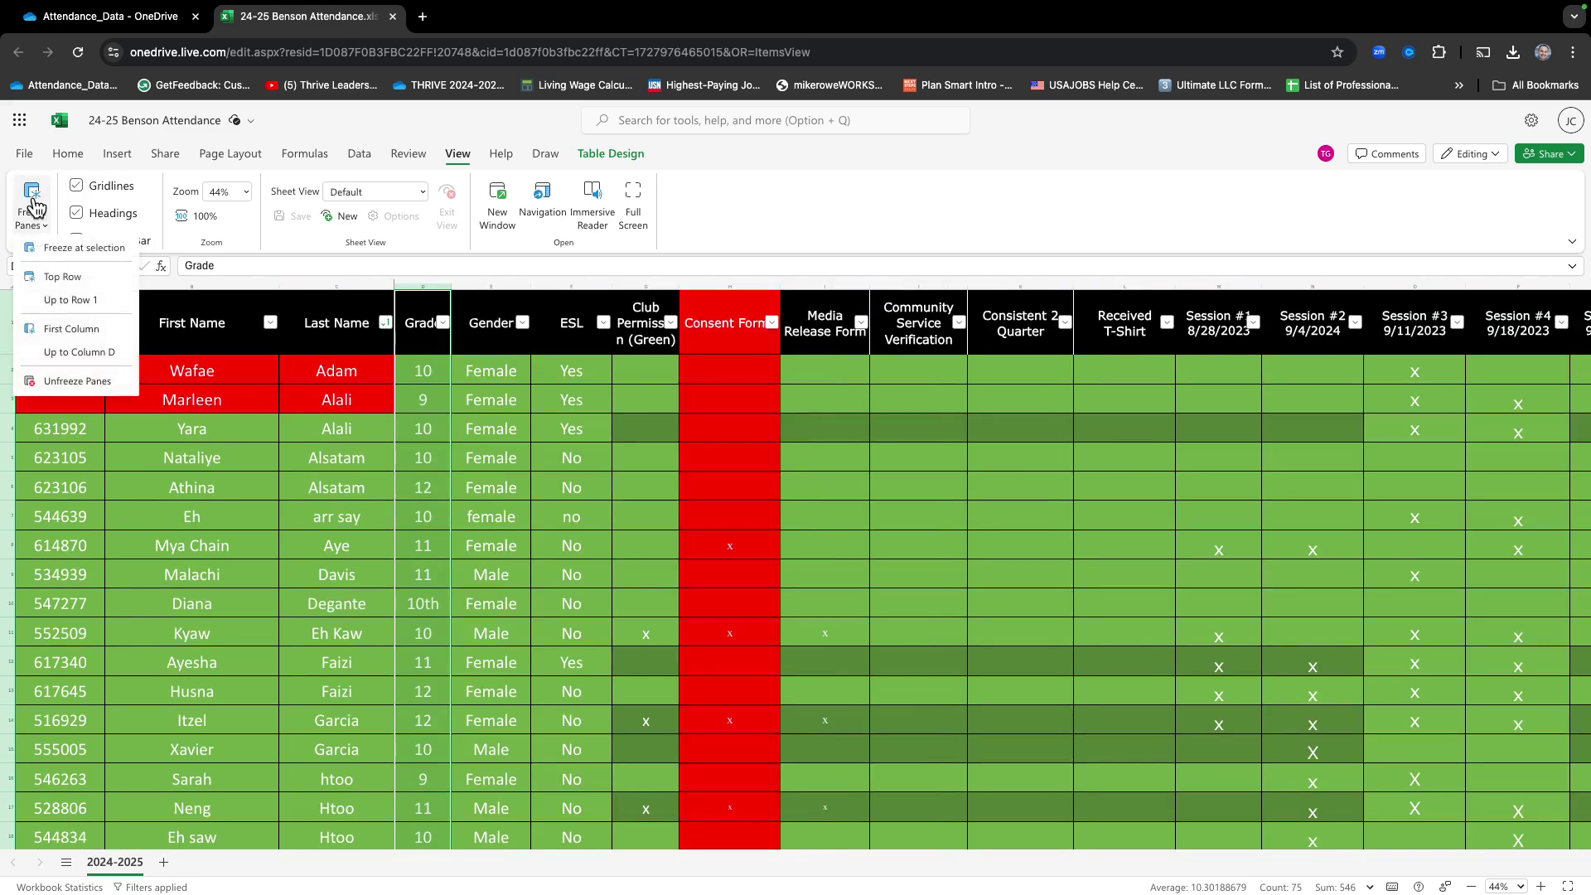
pyautogui.click(104, 250)
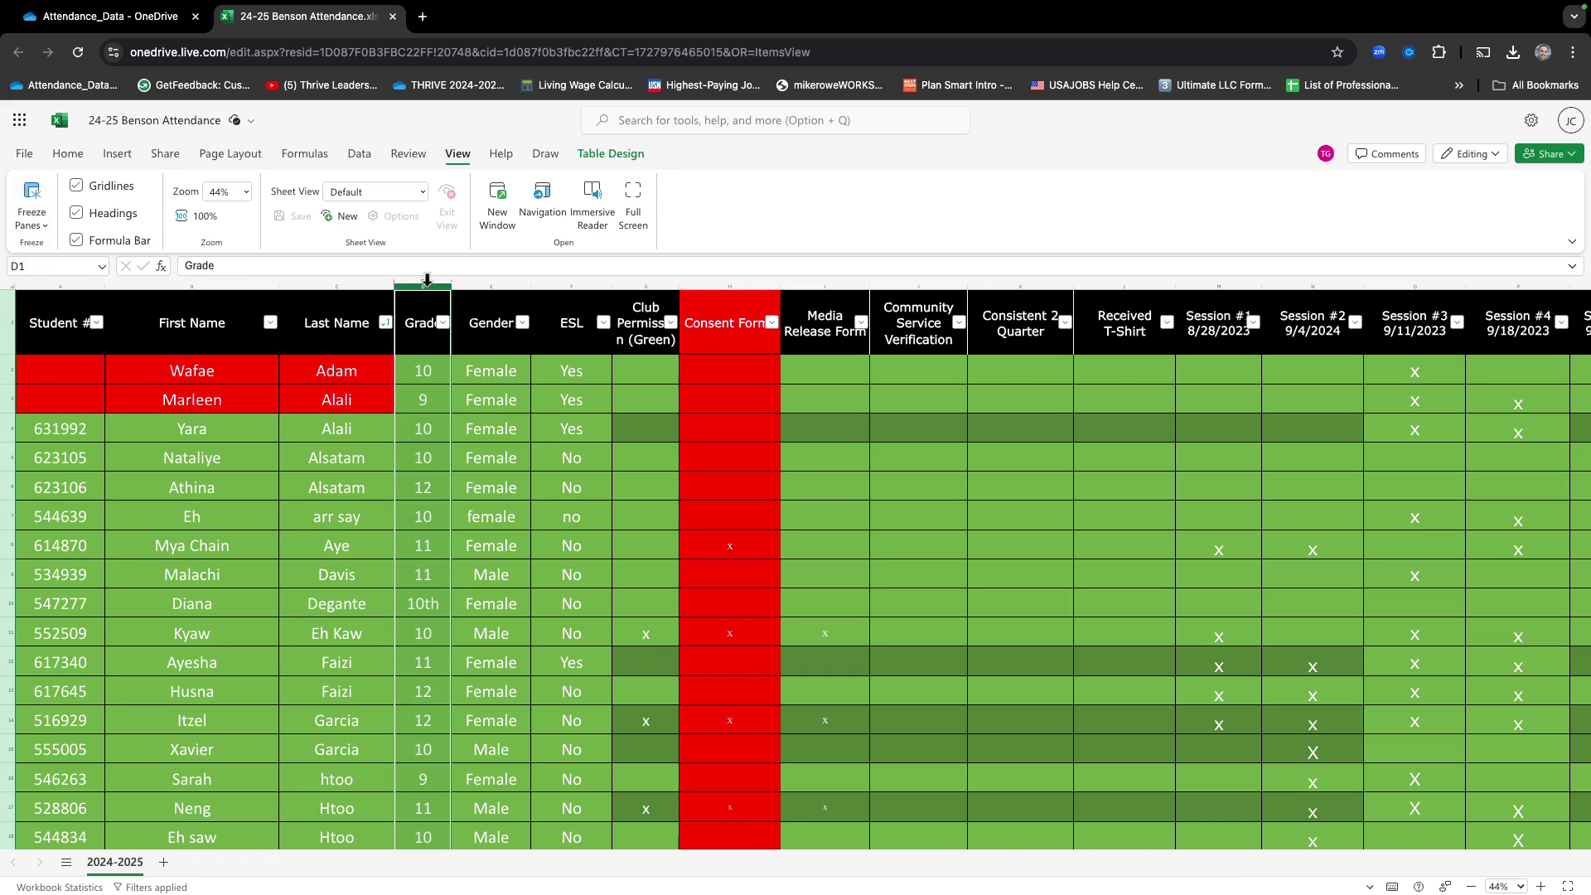
pyautogui.click(750, 280)
pyautogui.click(48, 201)
pyautogui.click(60, 248)
pyautogui.hscroll(4, 893, 448)
pyautogui.hscroll(-4, 893, 447)
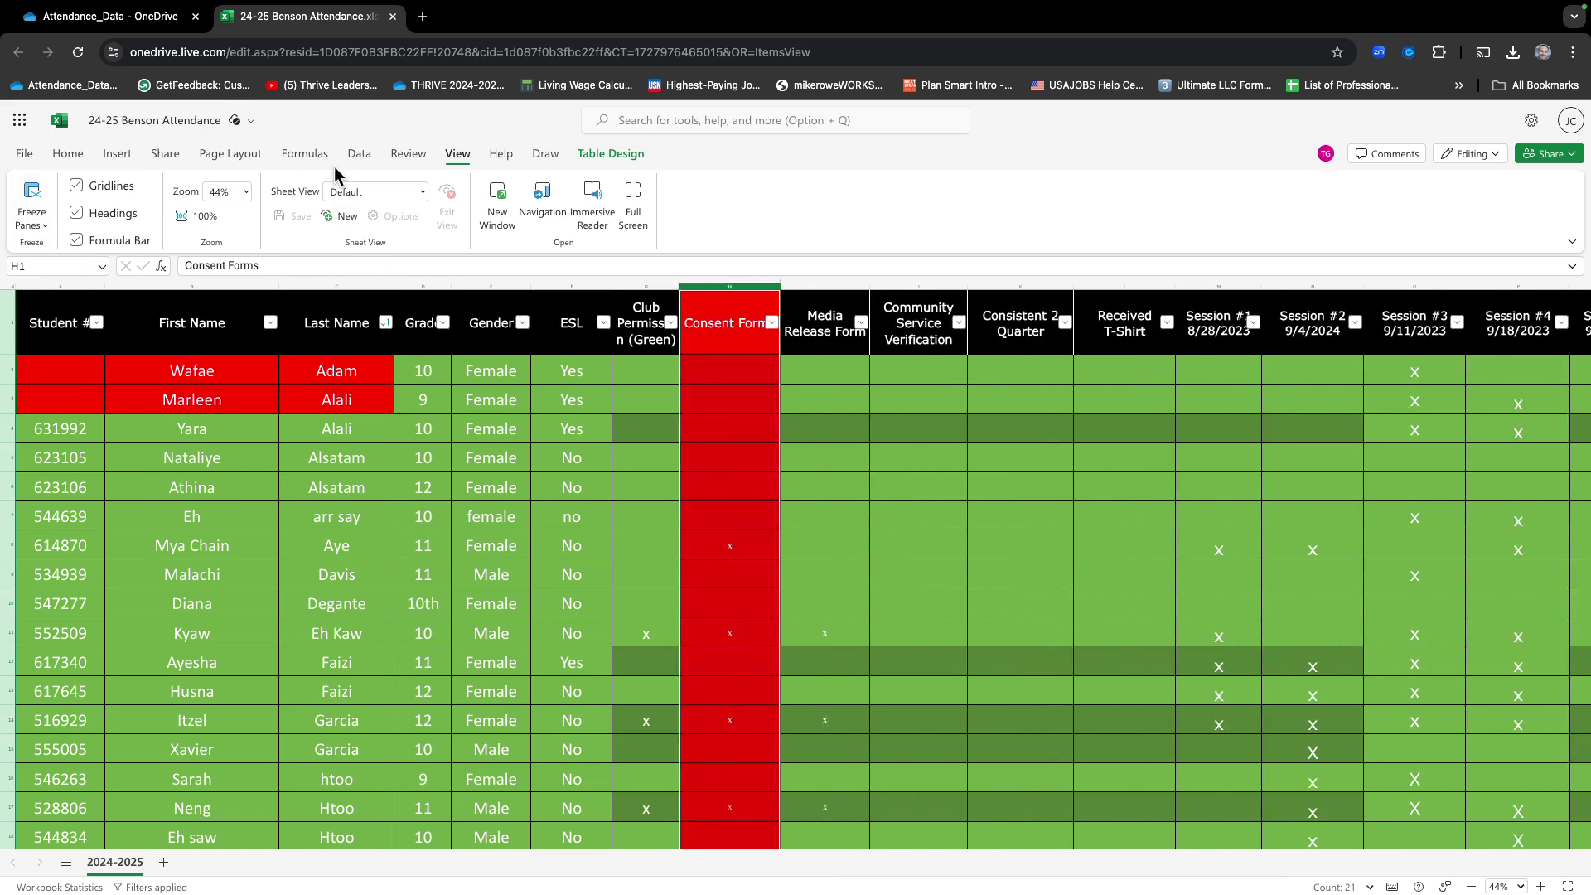
pyautogui.scroll(-8, 167, 544)
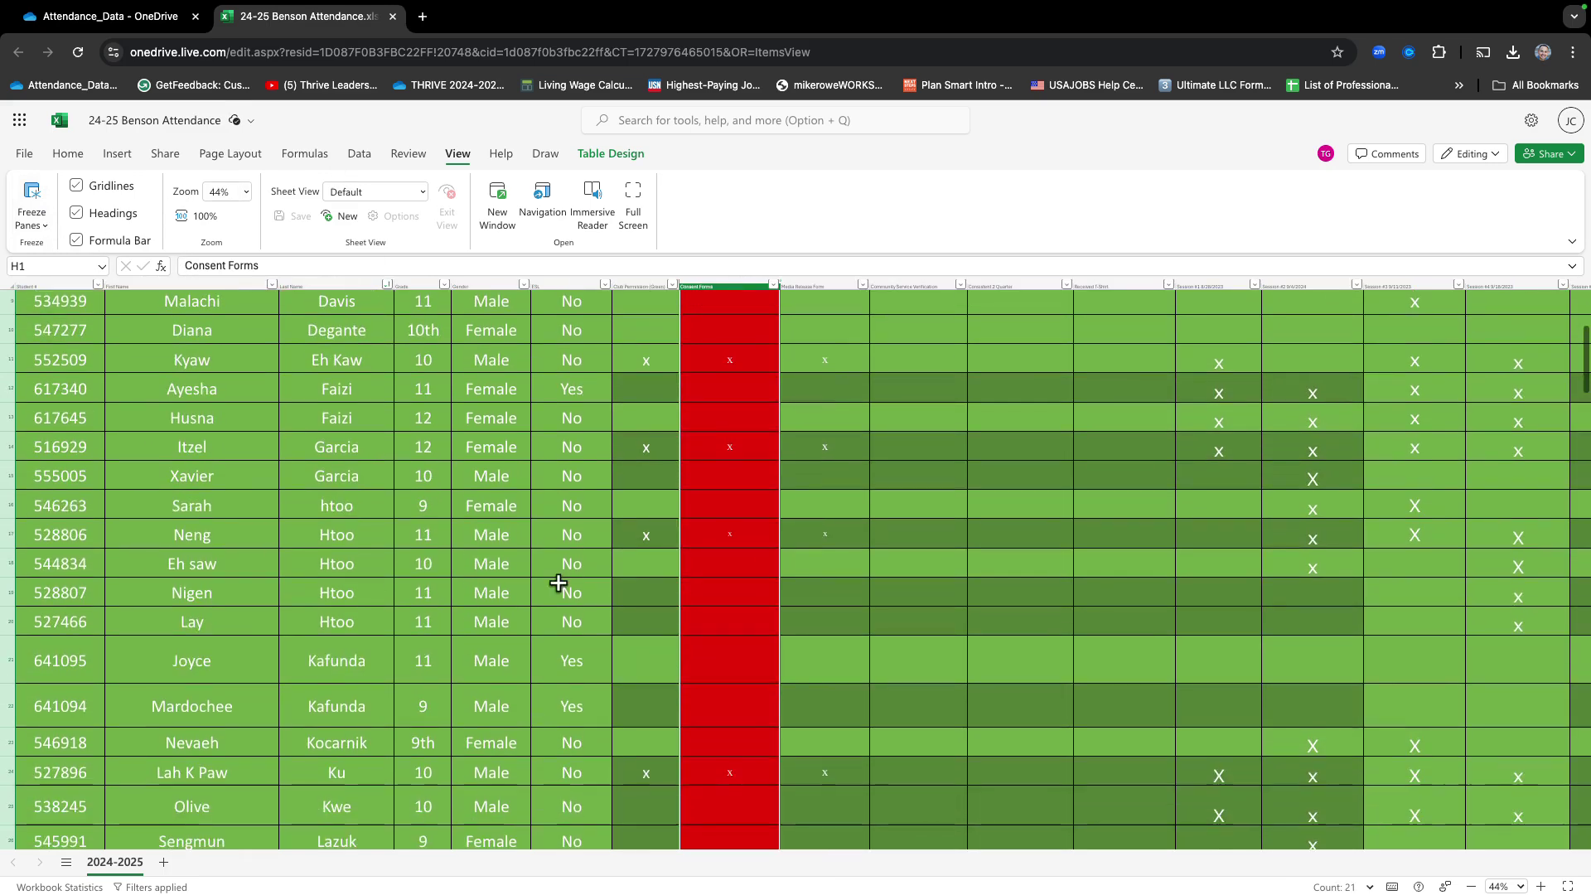
# Check how the frozen header row and columns behave while moving through the student rows and session columns.
pyautogui.hscroll(3, 703, 608)
pyautogui.hscroll(-3, 702, 608)
pyautogui.scroll(-2, 703, 608)
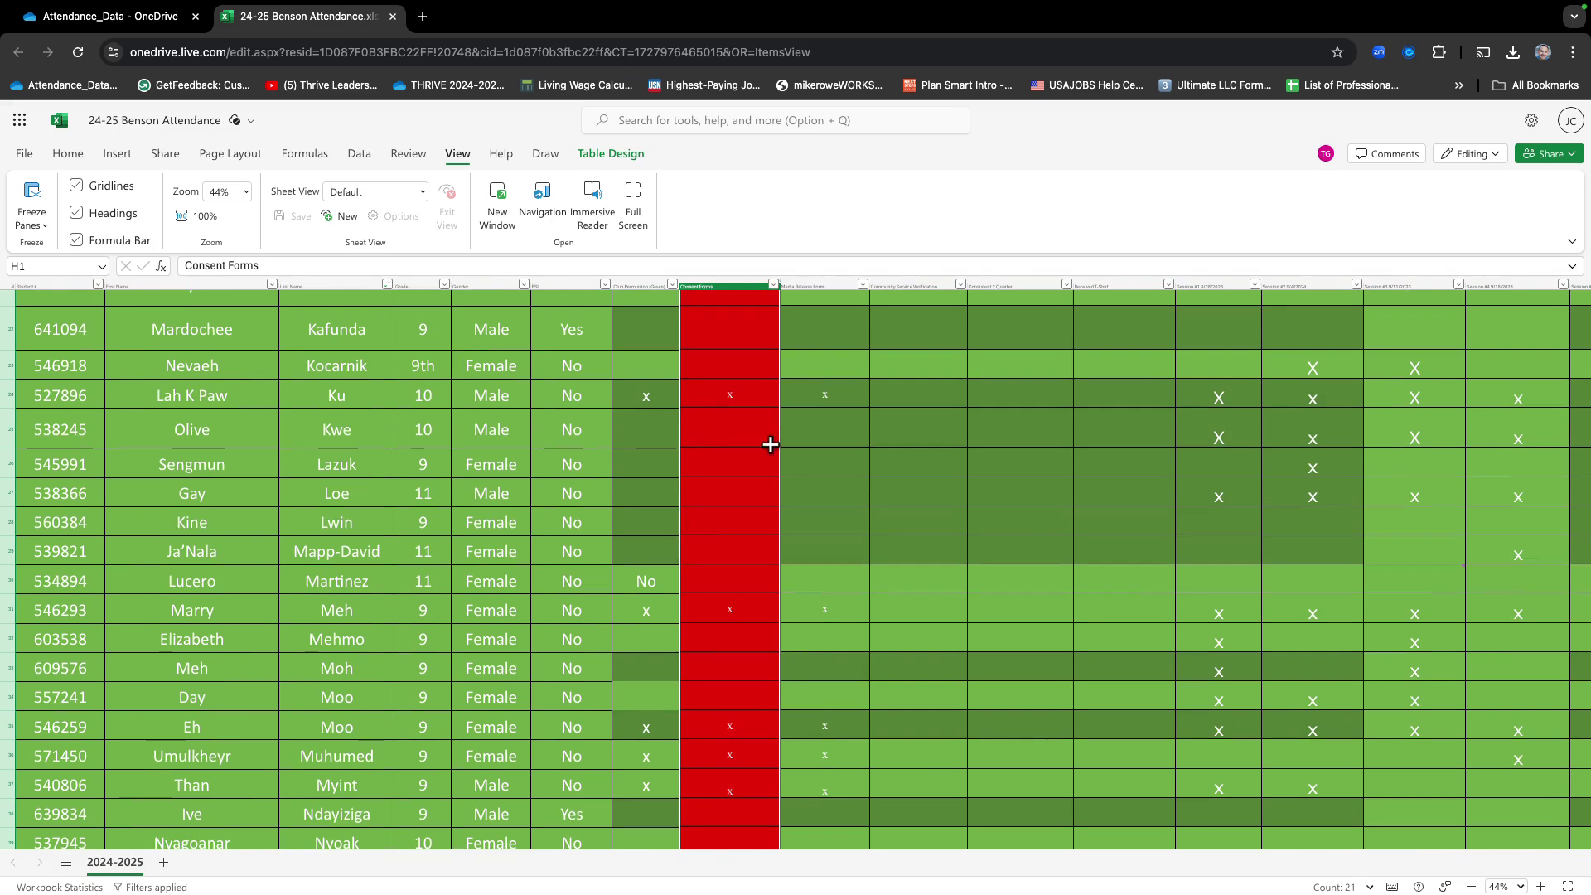
pyautogui.scroll(-3, 863, 507)
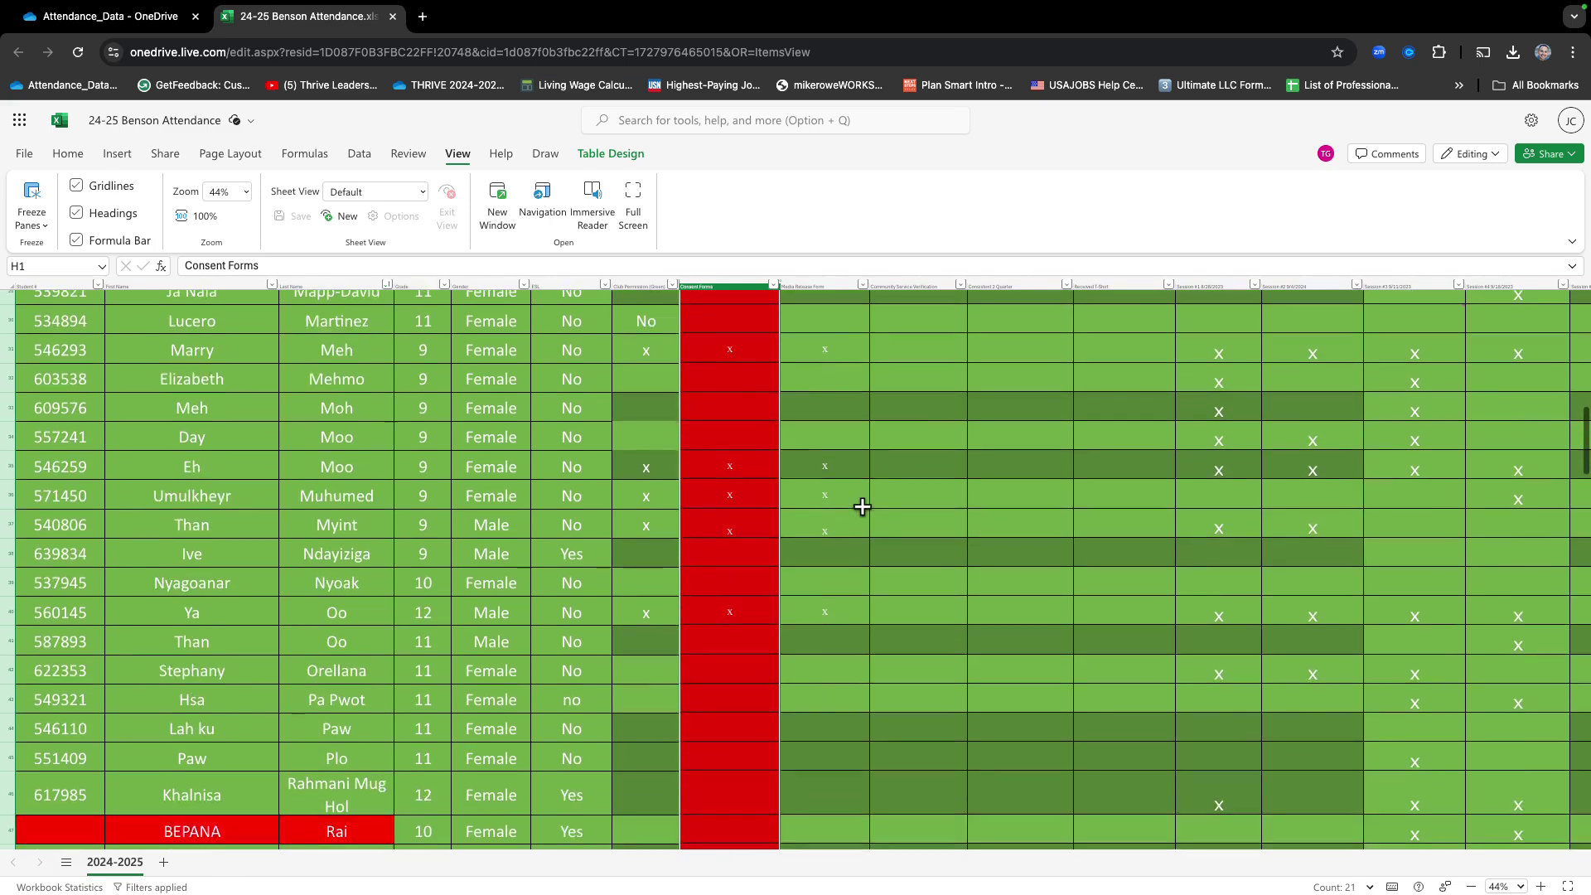
pyautogui.scroll(10, 863, 507)
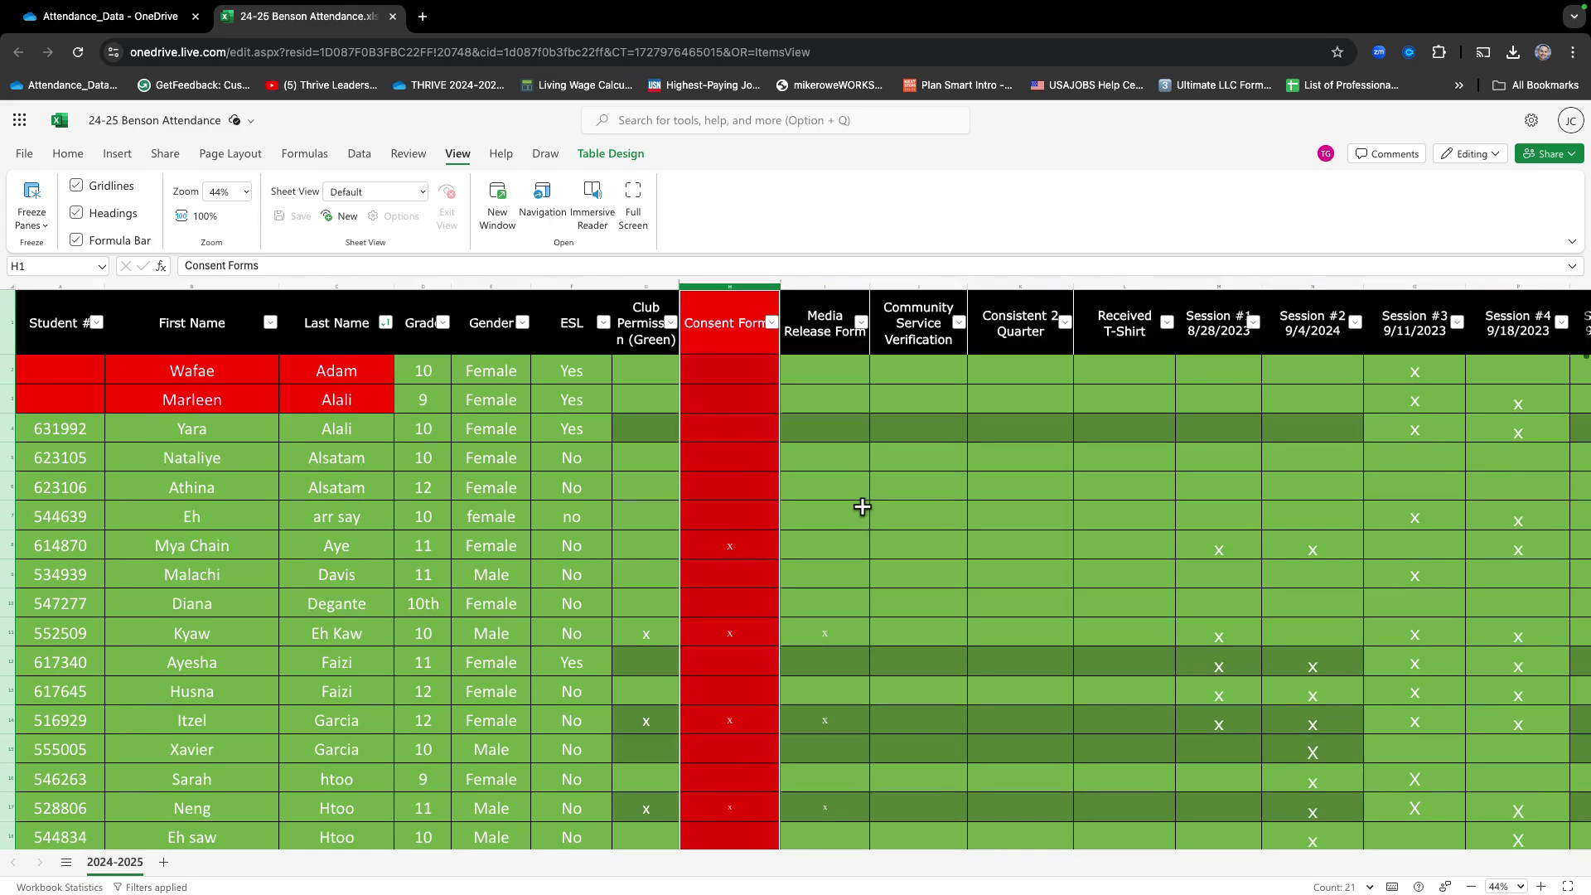
# Open GetFeedback in a new browser tab, sign in, and go to the list of surveys.
pyautogui.click(423, 16)
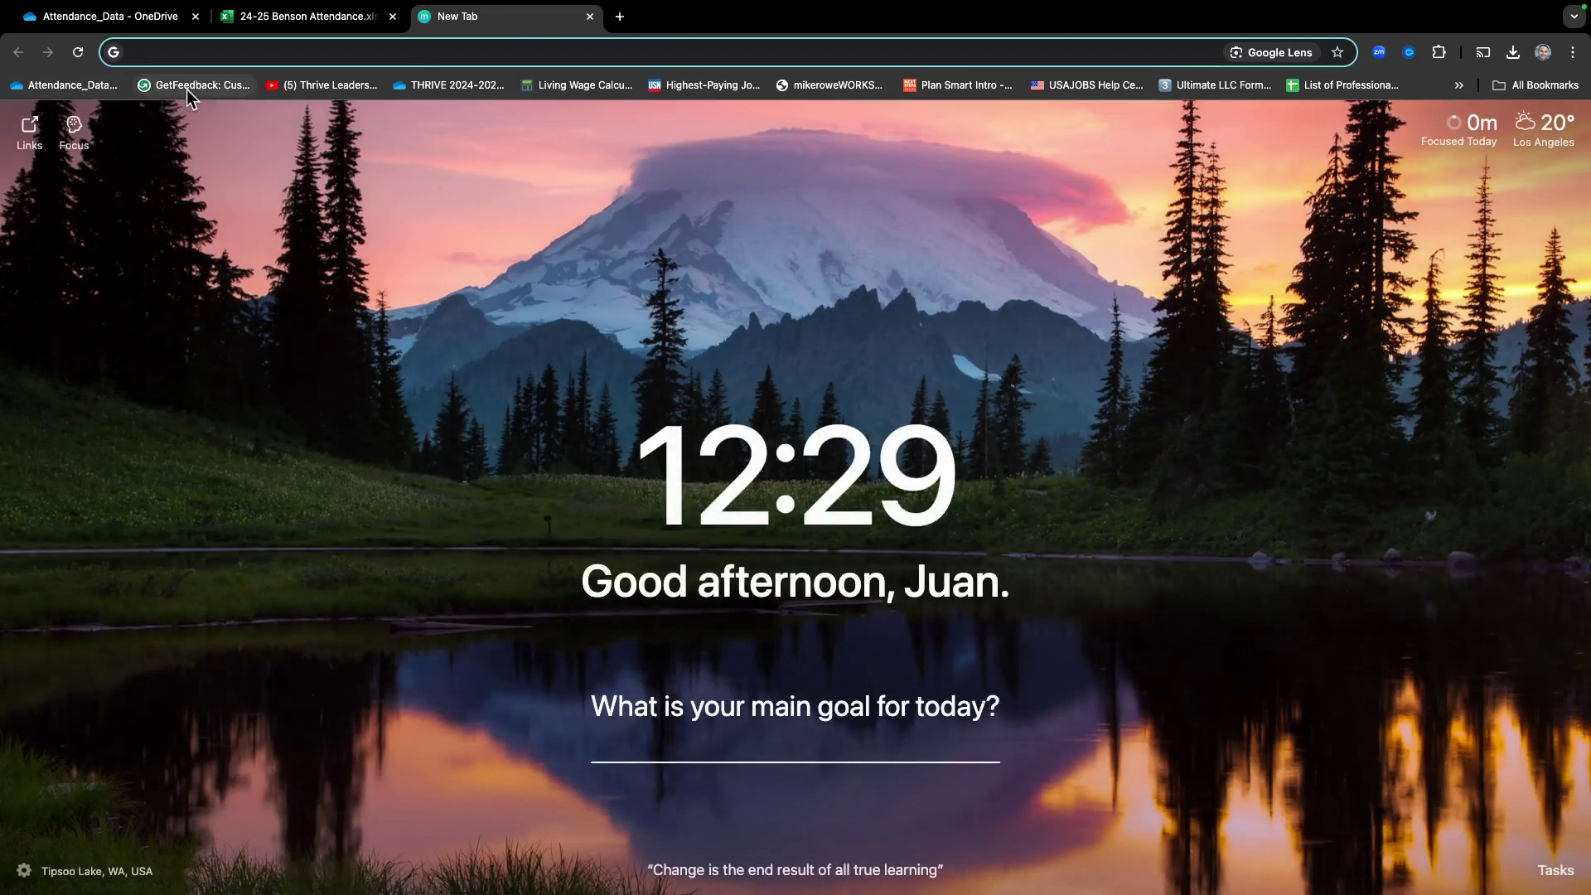
pyautogui.click(217, 91)
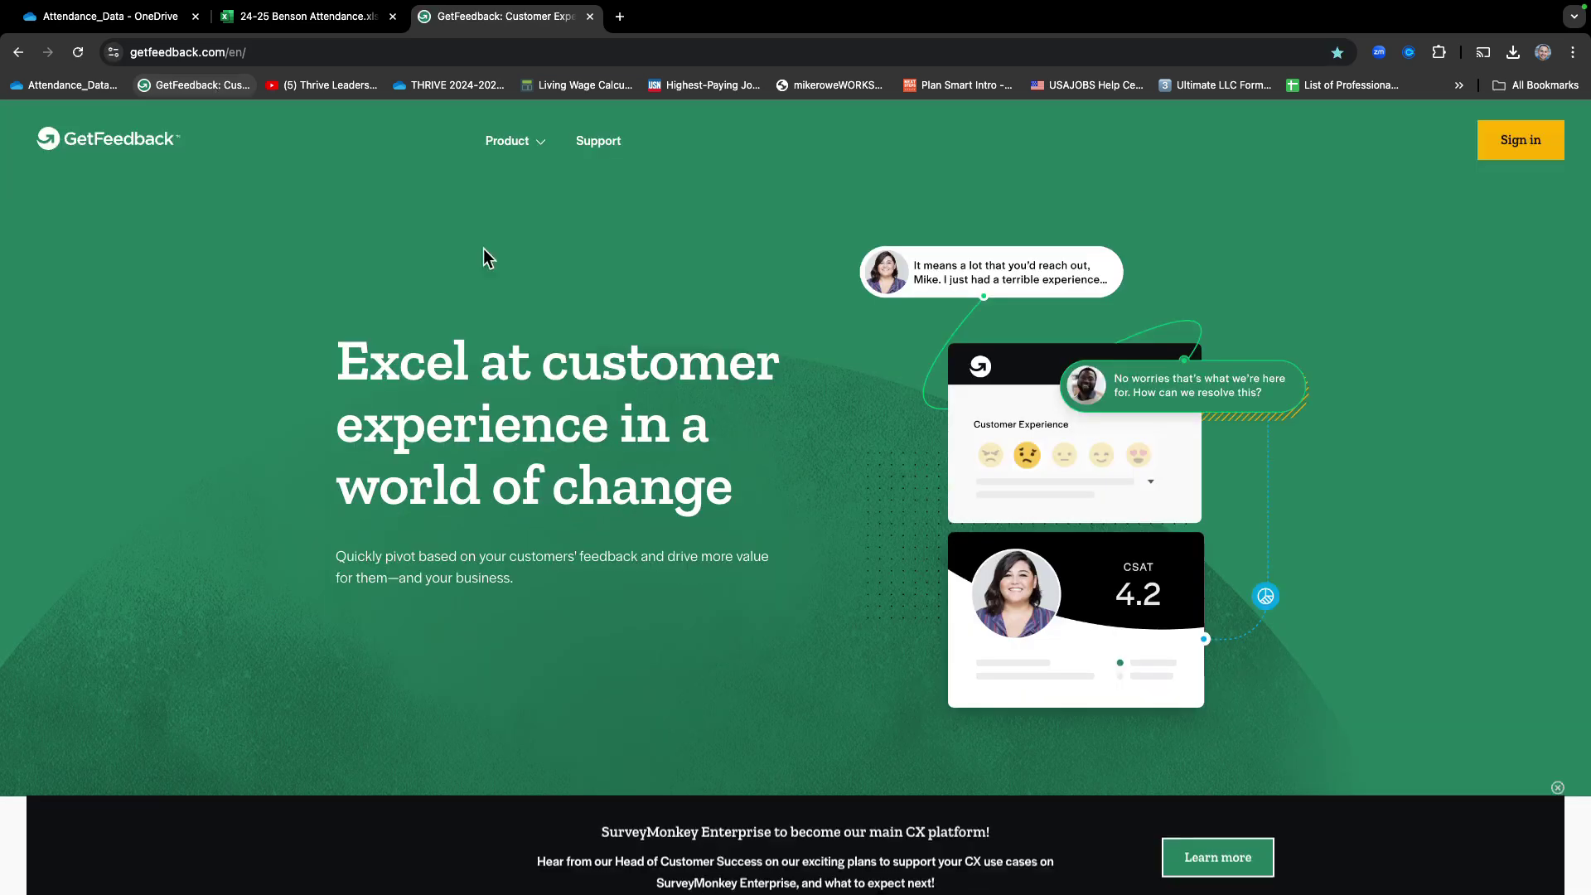
pyautogui.click(1525, 158)
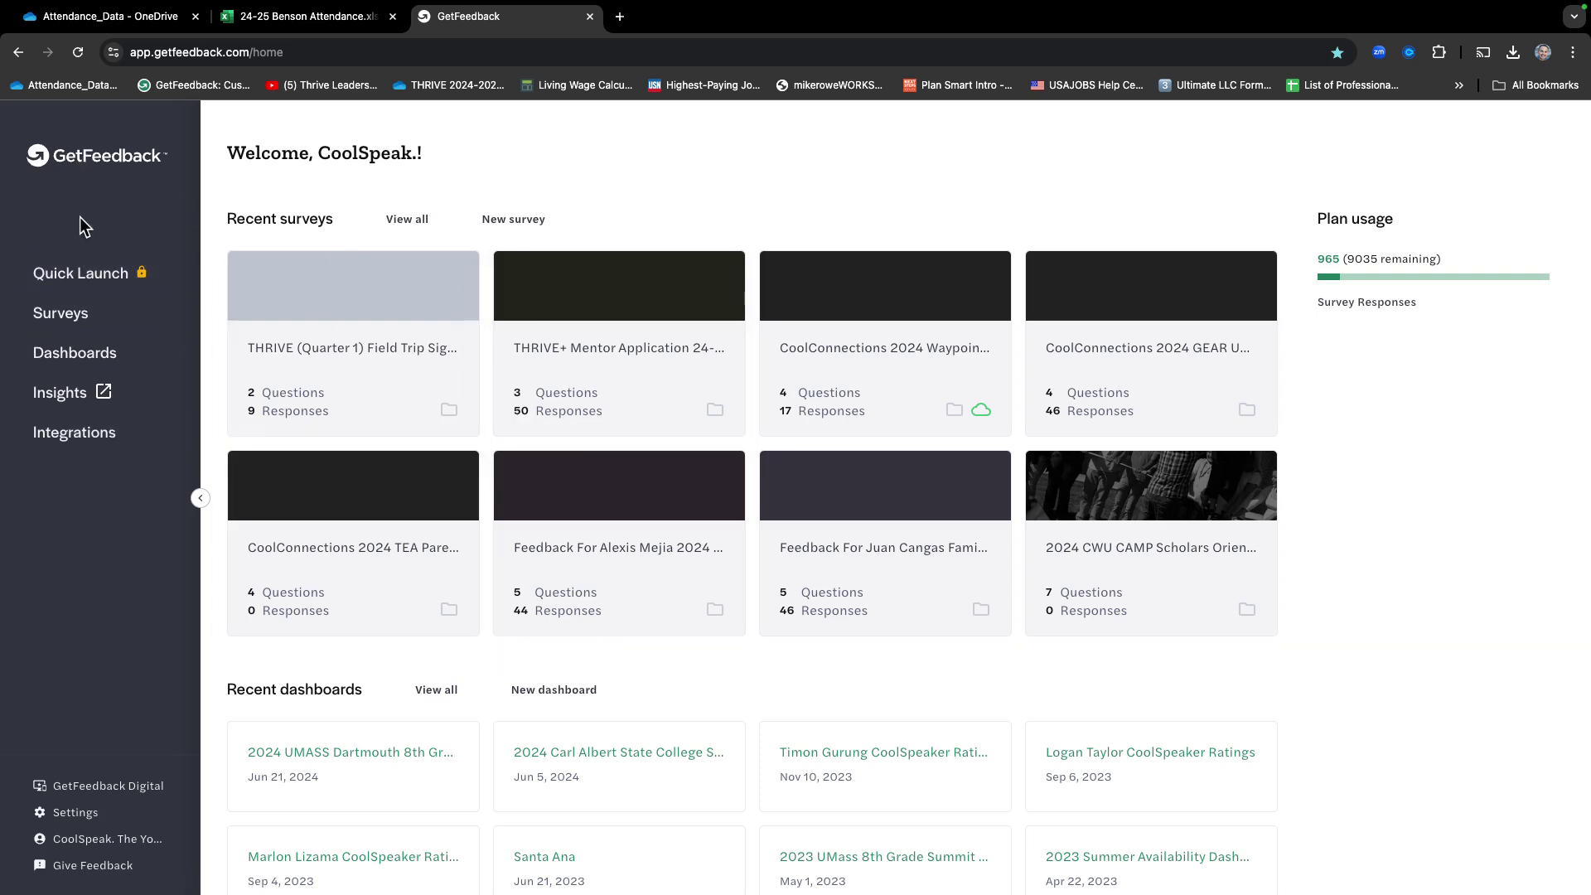
pyautogui.click(110, 329)
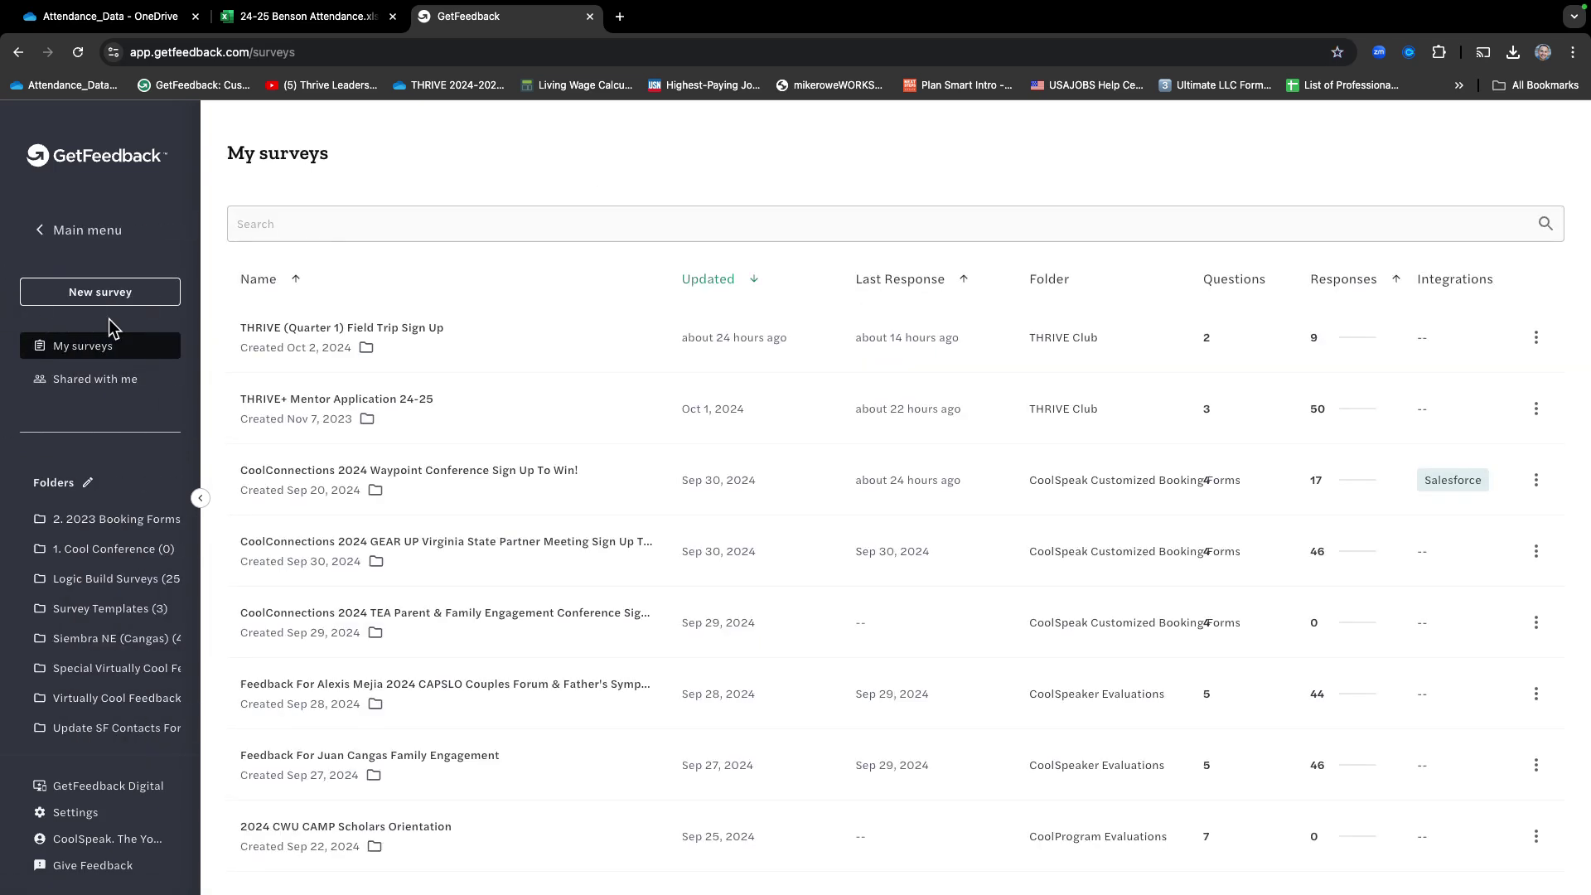
# Enlarge the page and search the surveys for "intake".
pyautogui.click(280, 224)
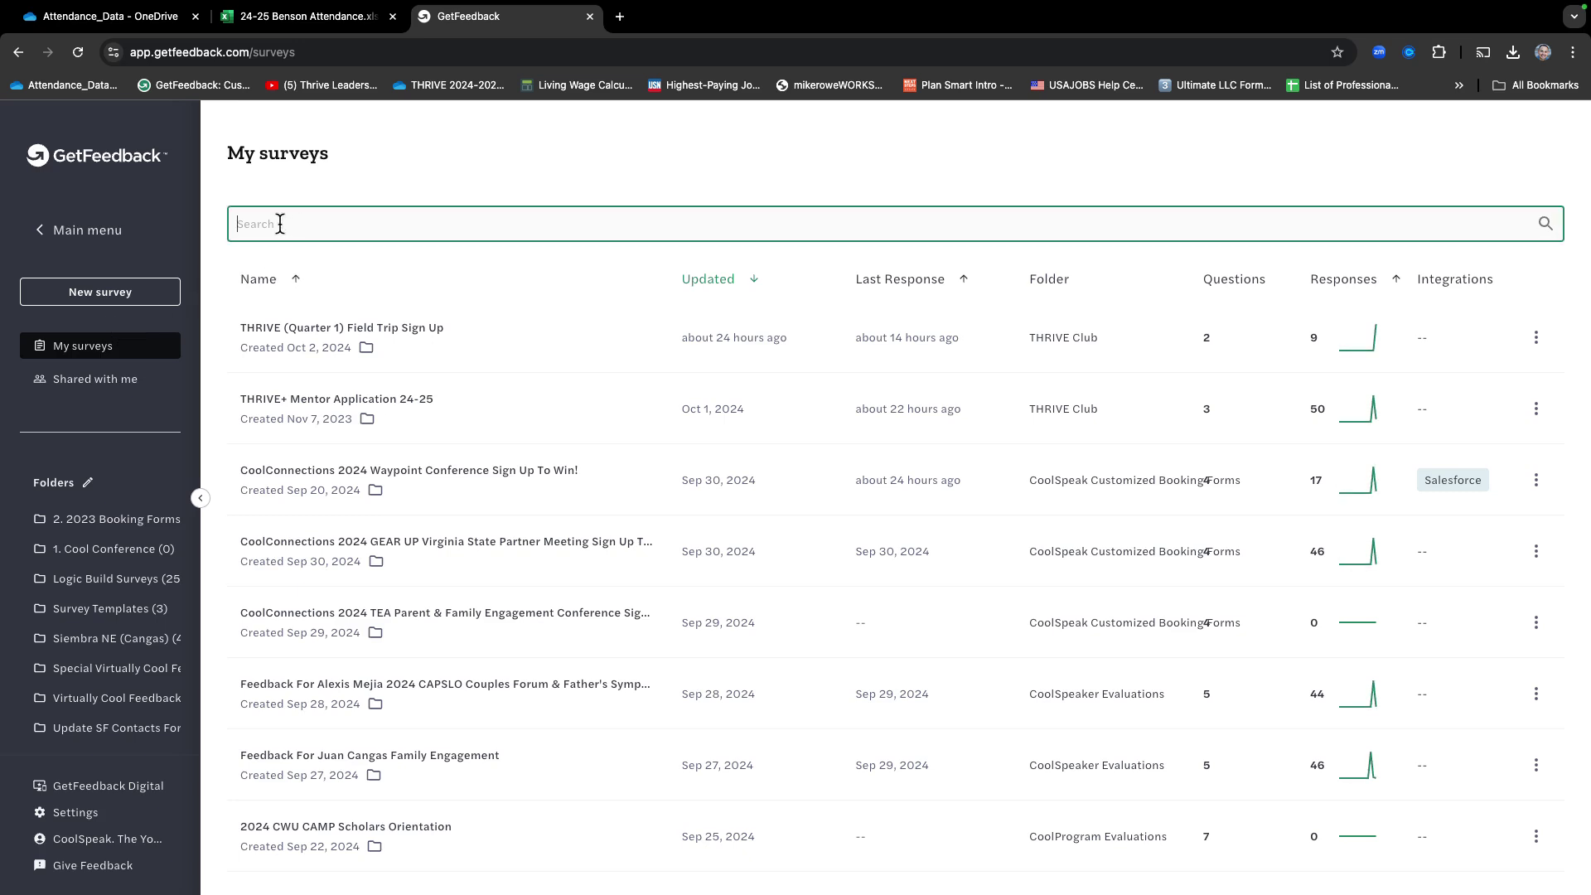
pyautogui.press('super+space')
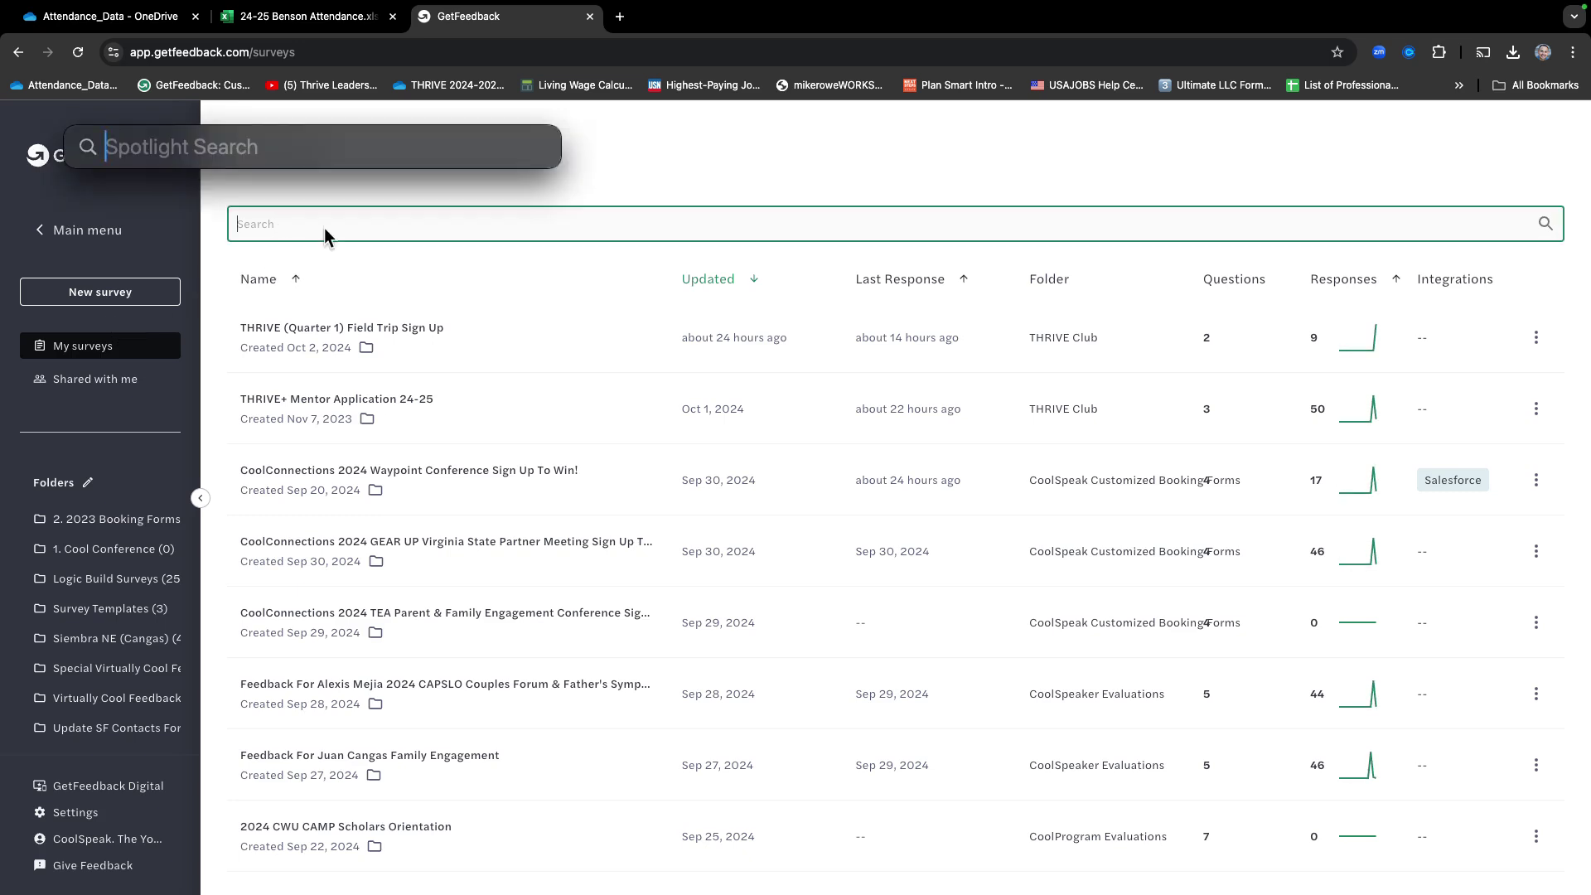
pyautogui.press('Escape')
pyautogui.press('super+equal')
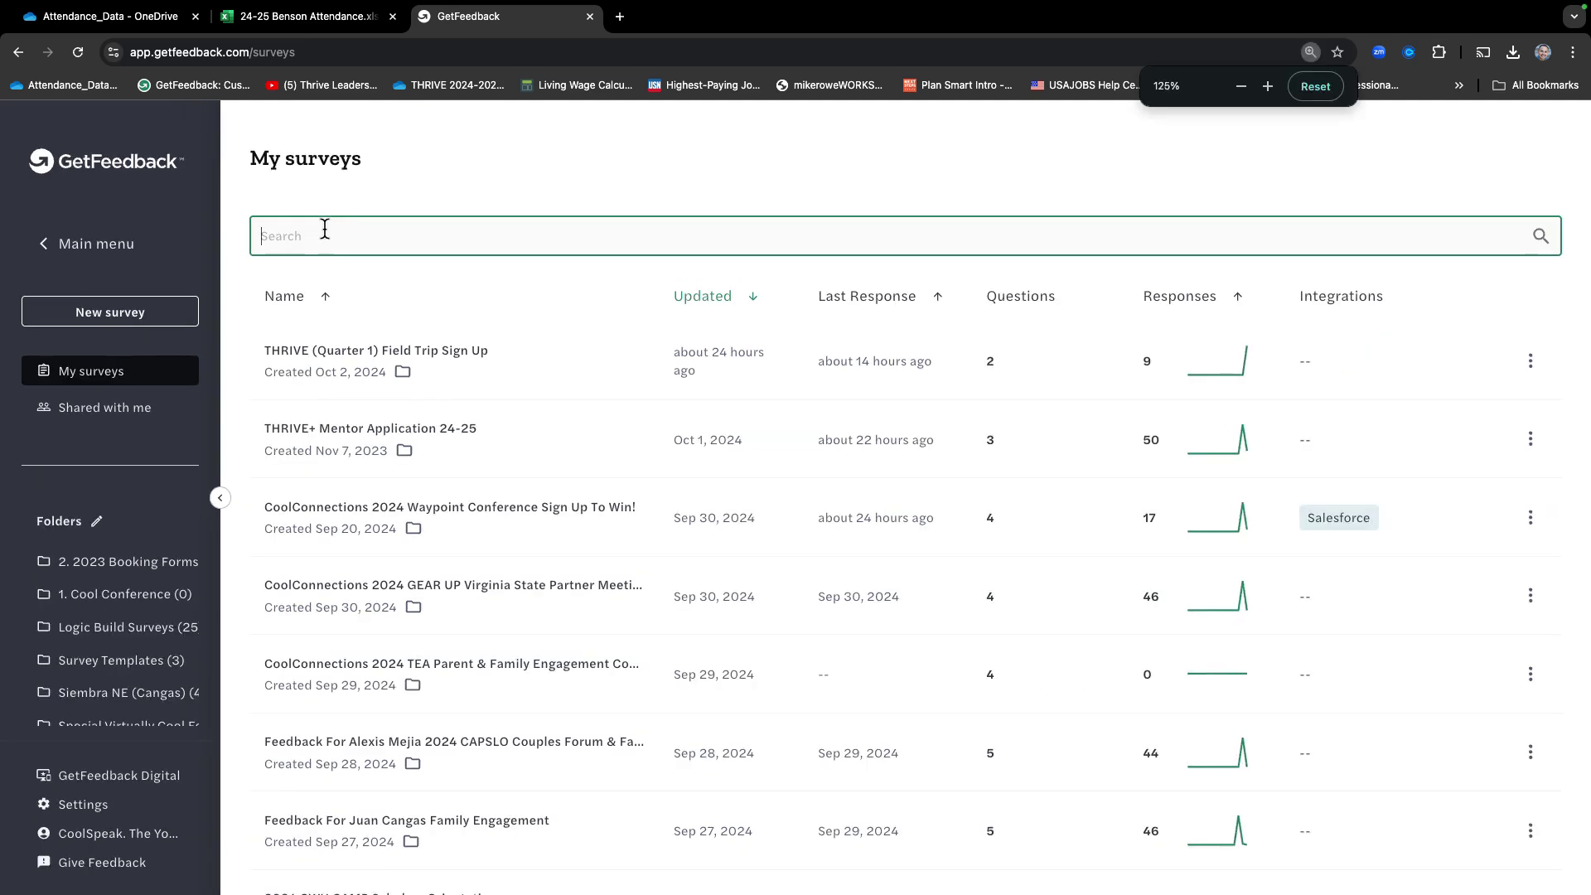
pyautogui.press('super+equal')
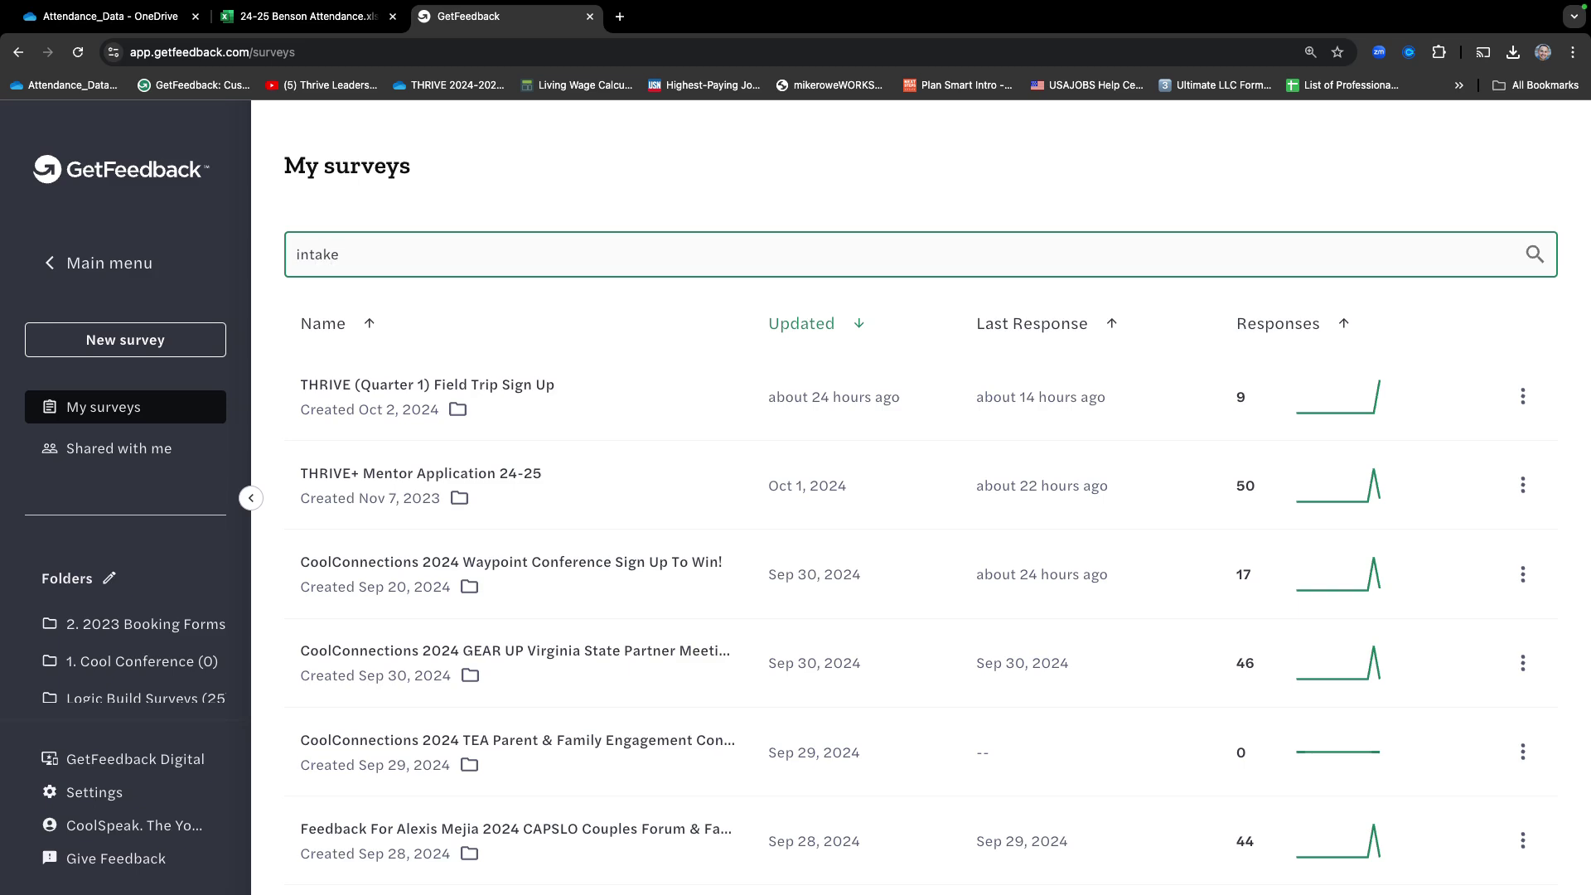
pyautogui.press('Return')
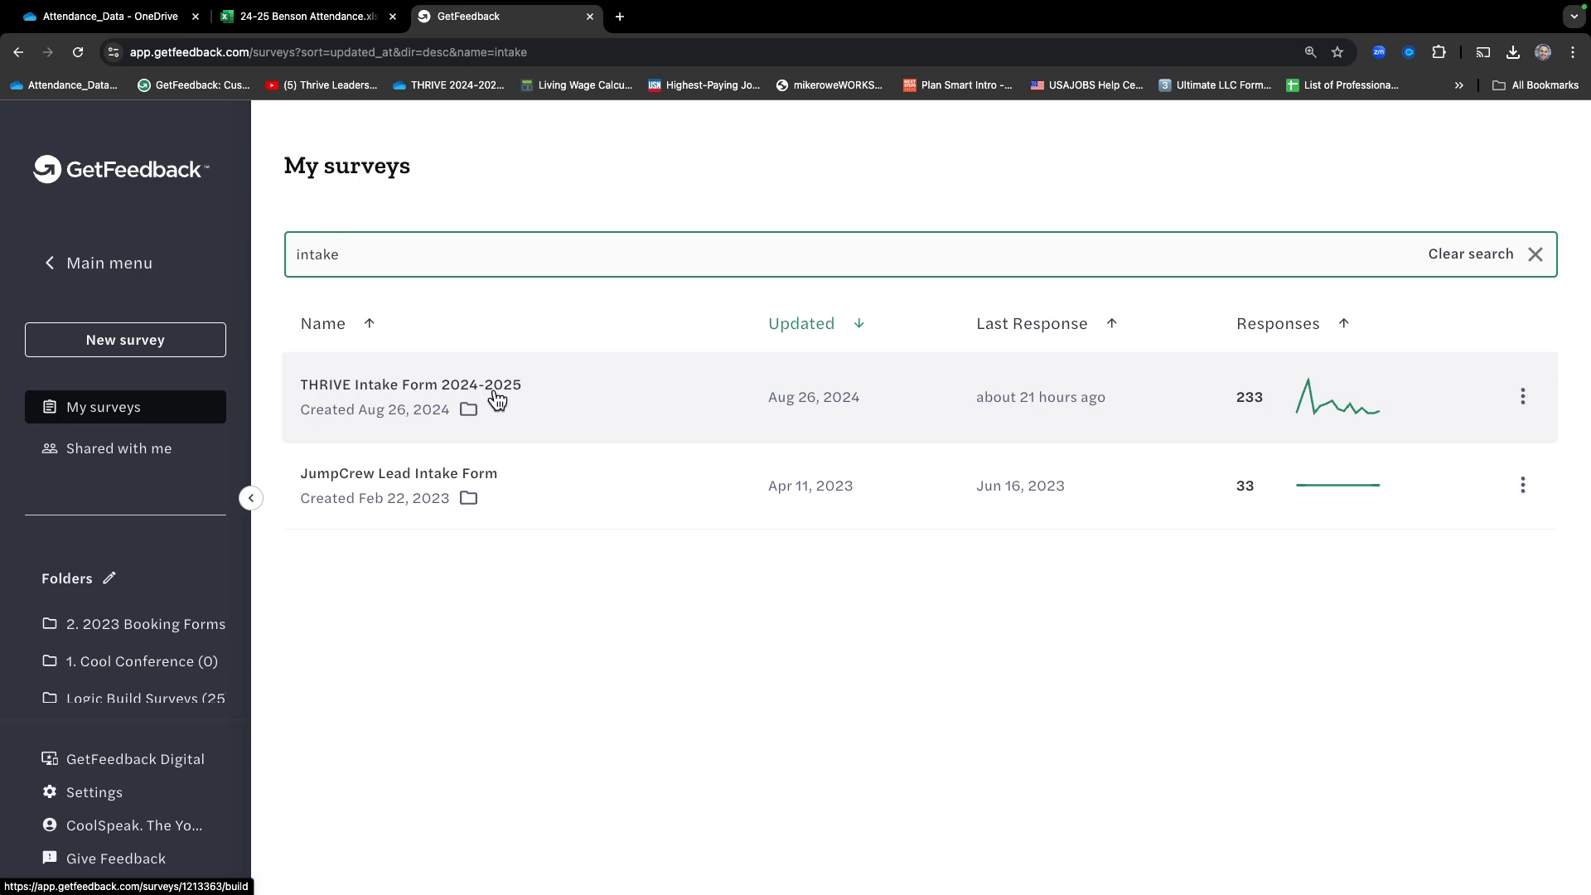
# Open the THRIVE Intake Form 2024-2025 survey and look through its responses.
pyautogui.click(412, 392)
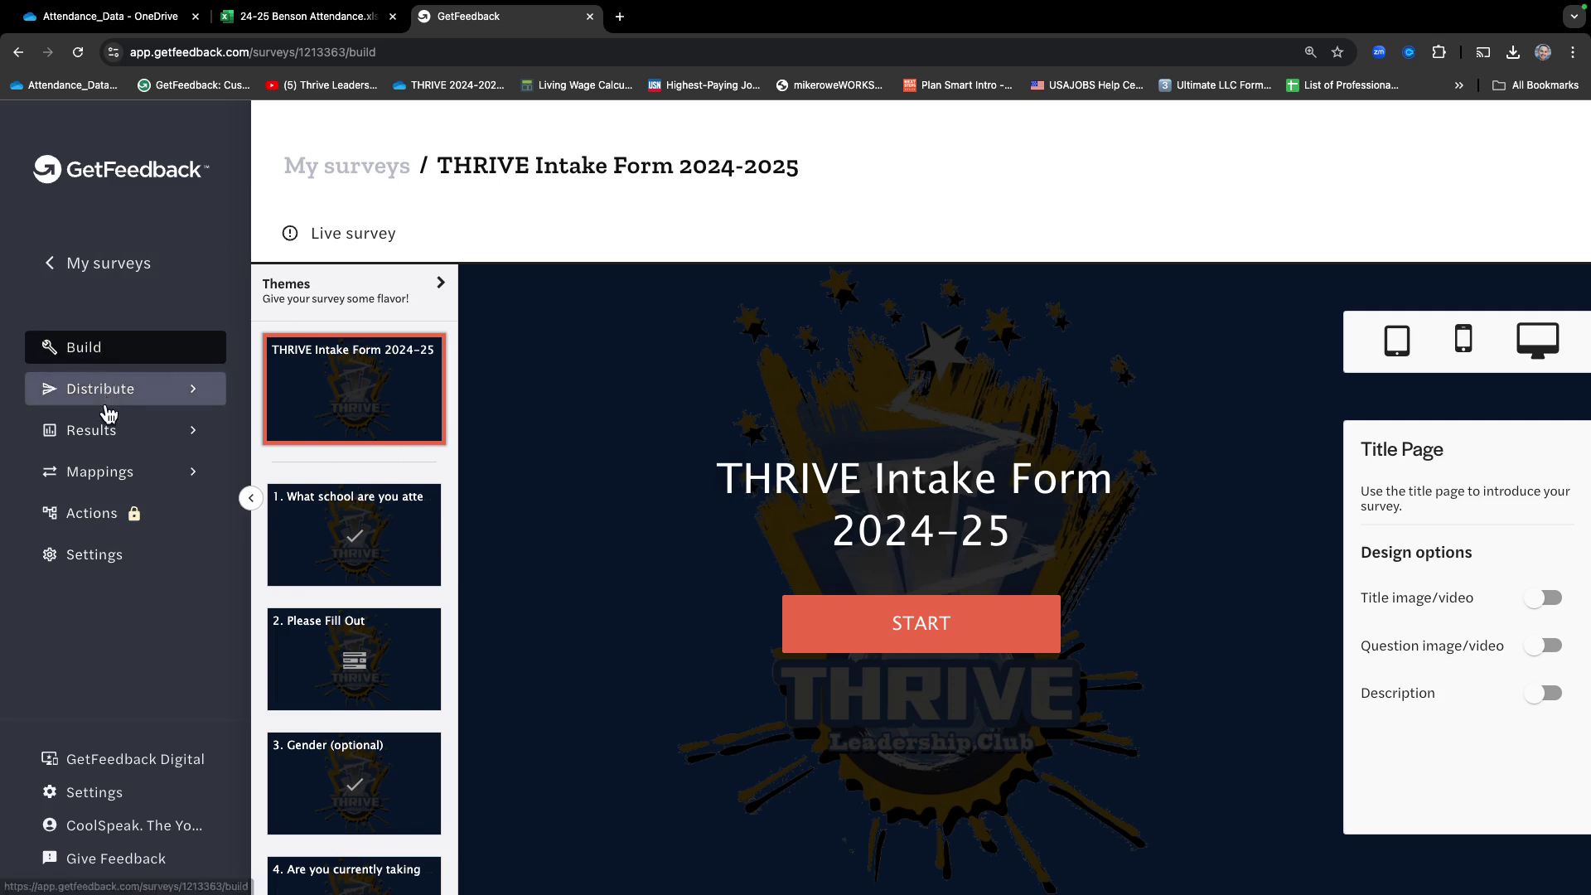
pyautogui.click(139, 441)
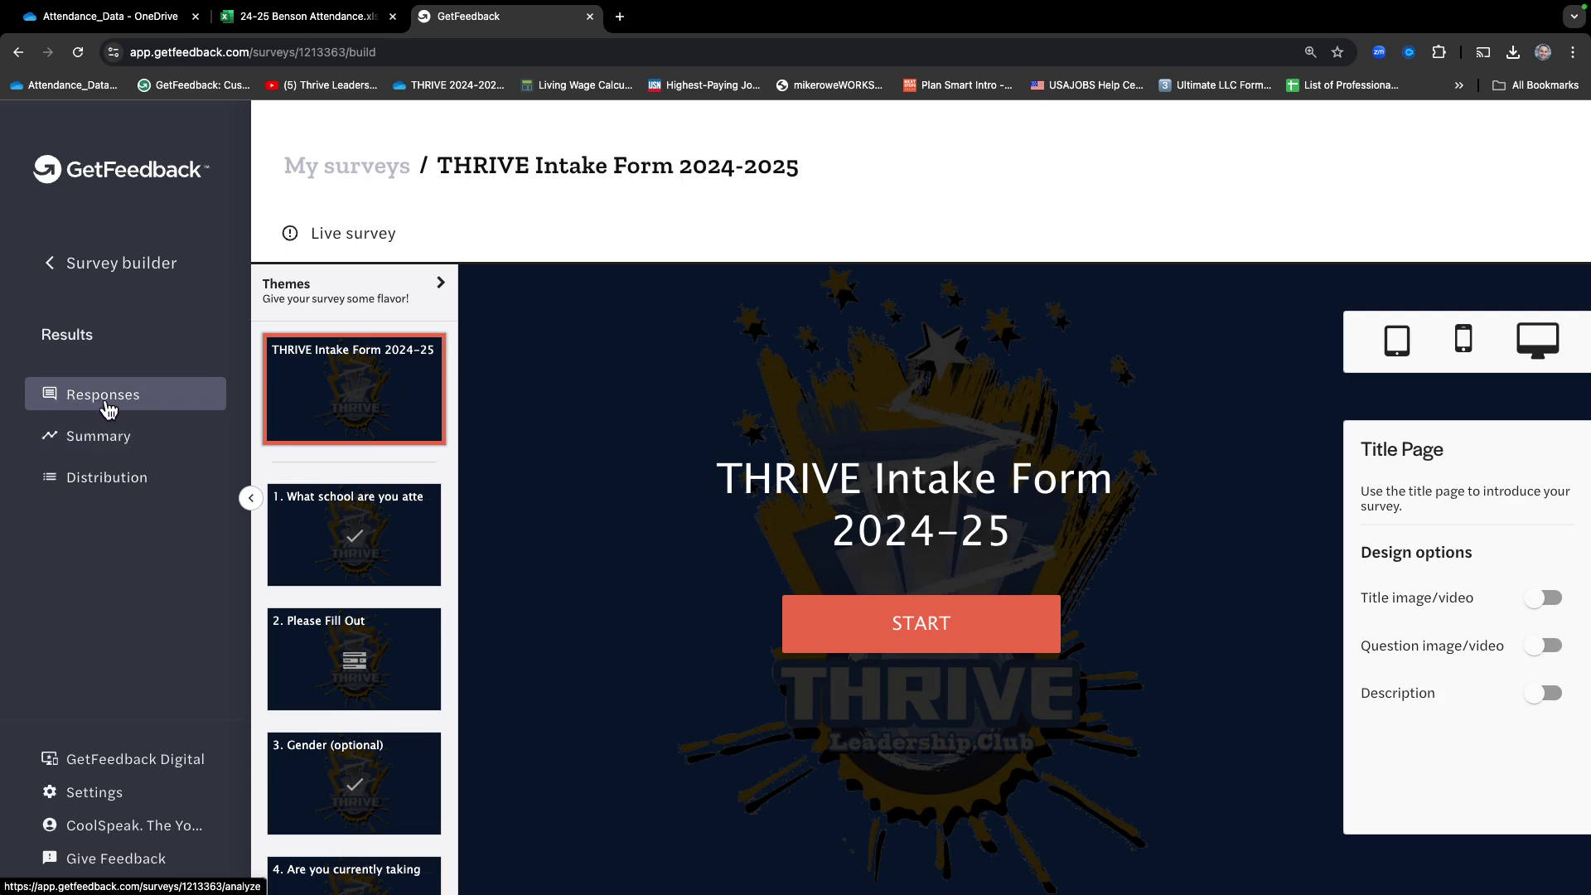
pyautogui.click(108, 409)
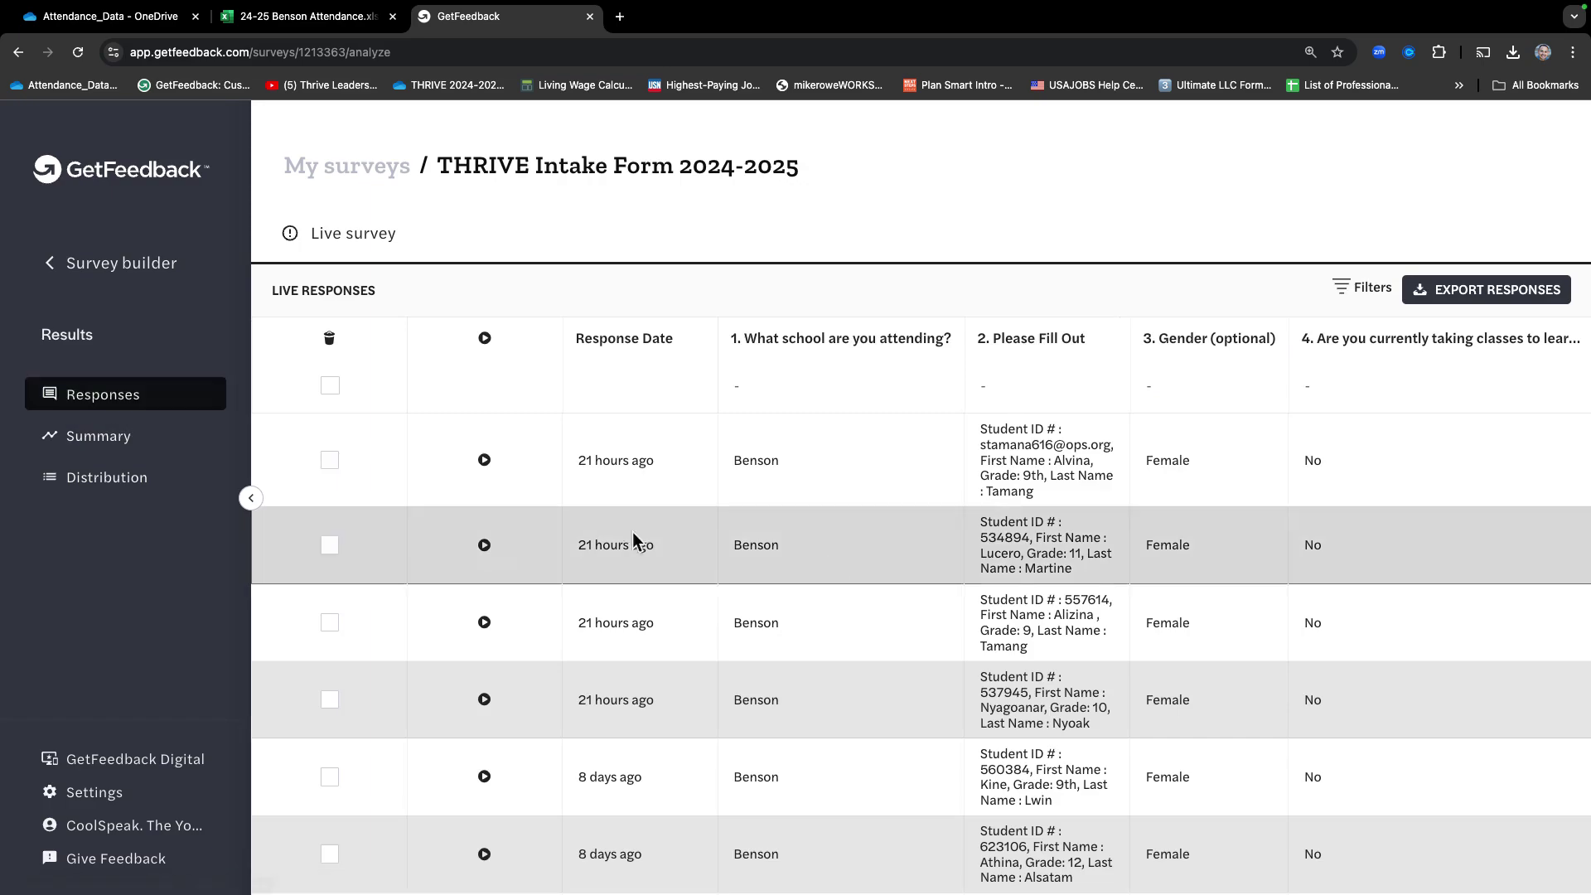
pyautogui.scroll(-15, 833, 568)
pyautogui.scroll(15, 833, 568)
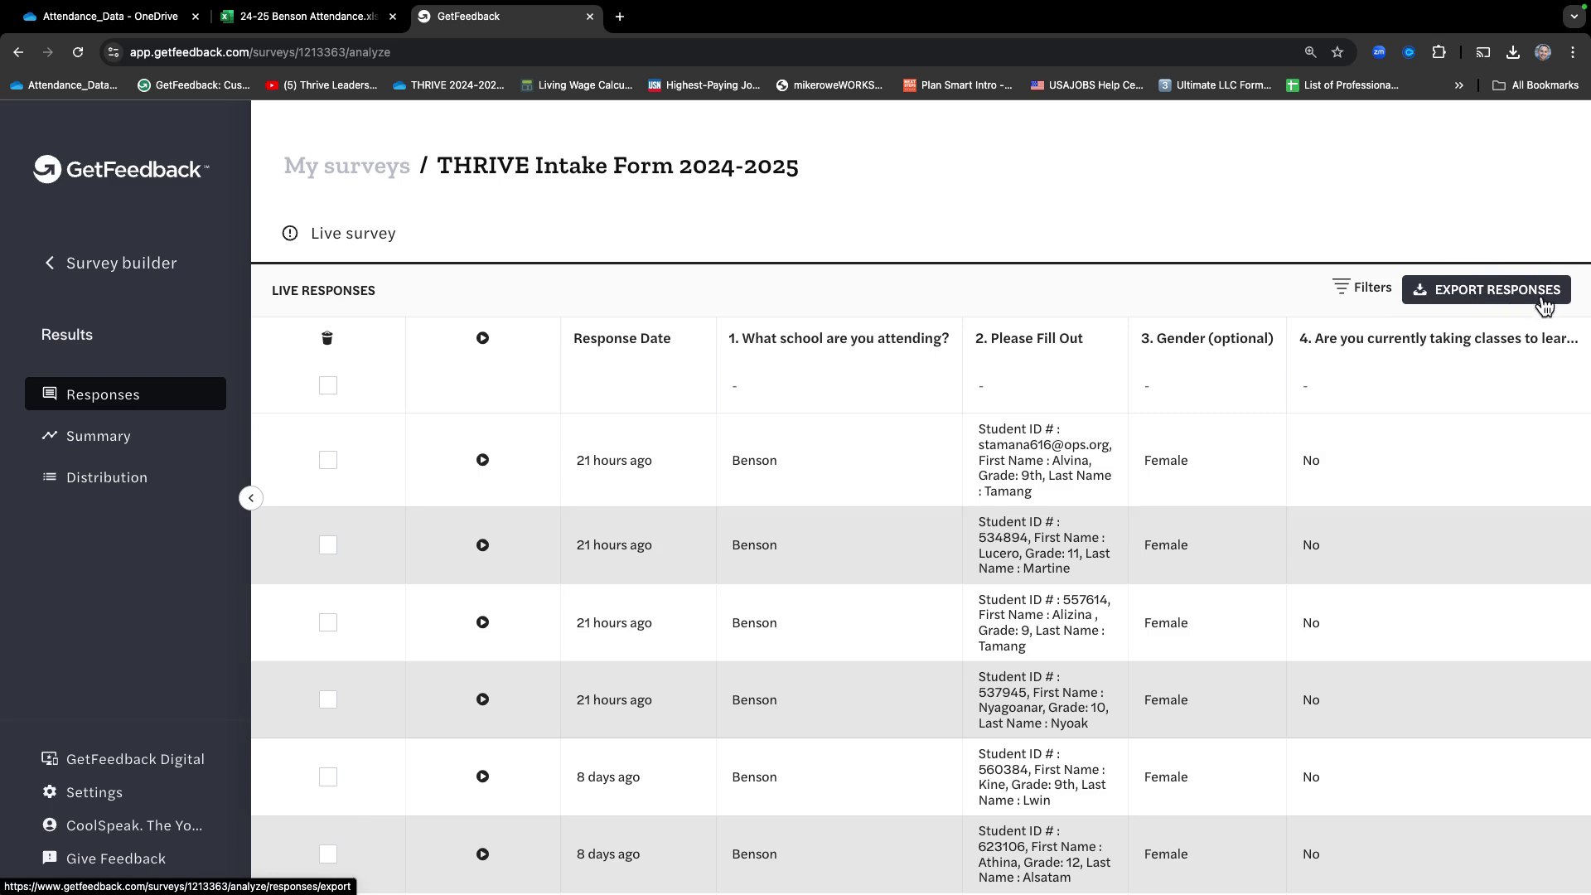
# Export the survey responses as Excel (XLSX) with a date range of 10/02/2024 to 10/02/2024.
pyautogui.click(1488, 305)
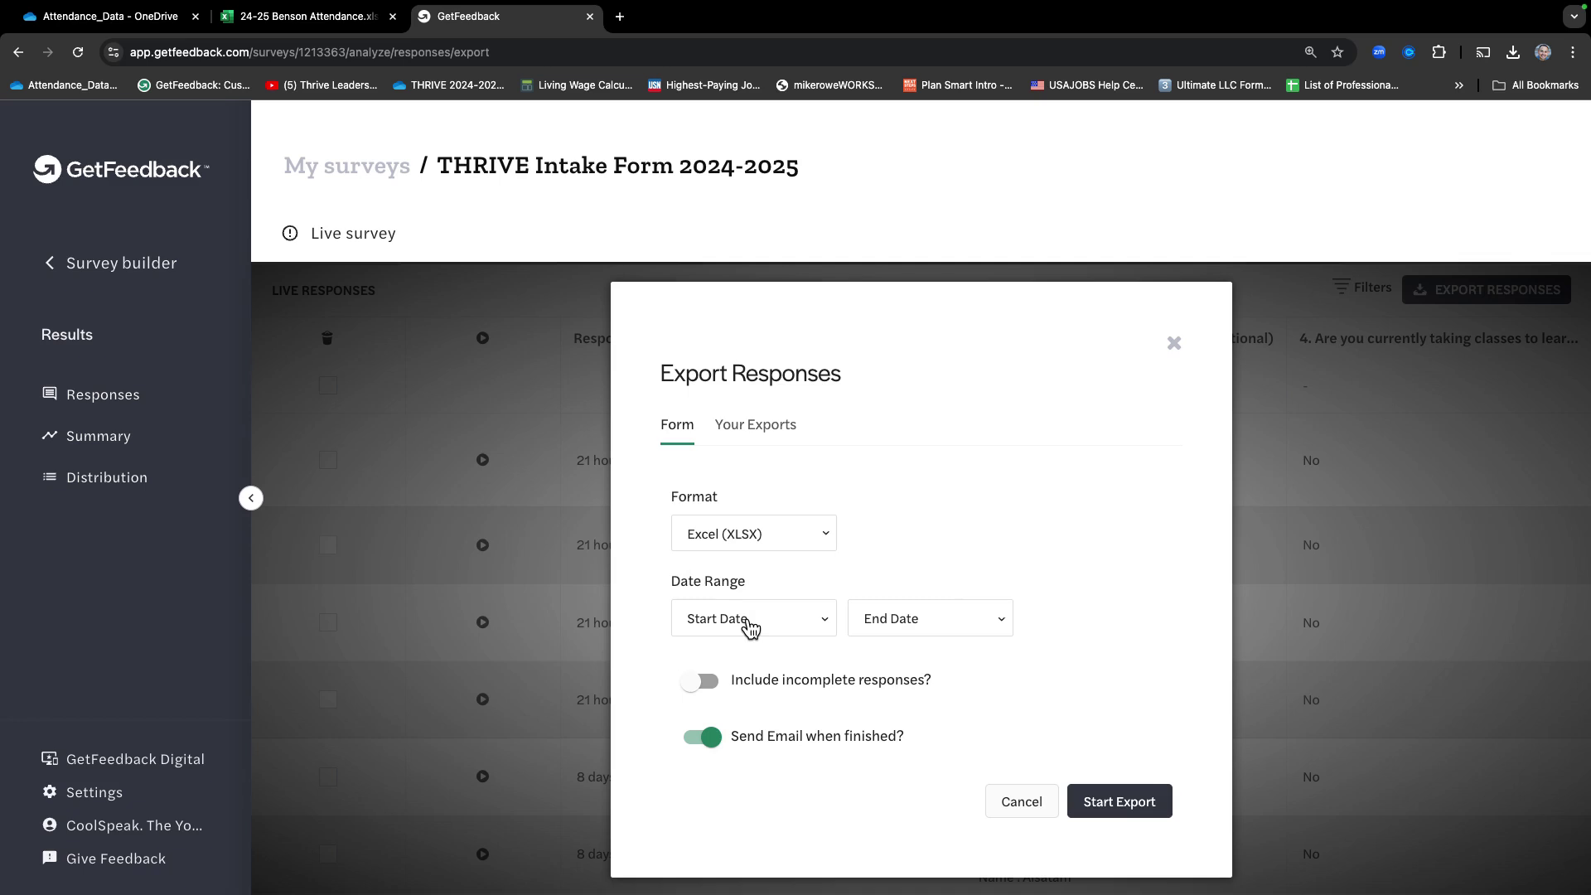
pyautogui.click(704, 632)
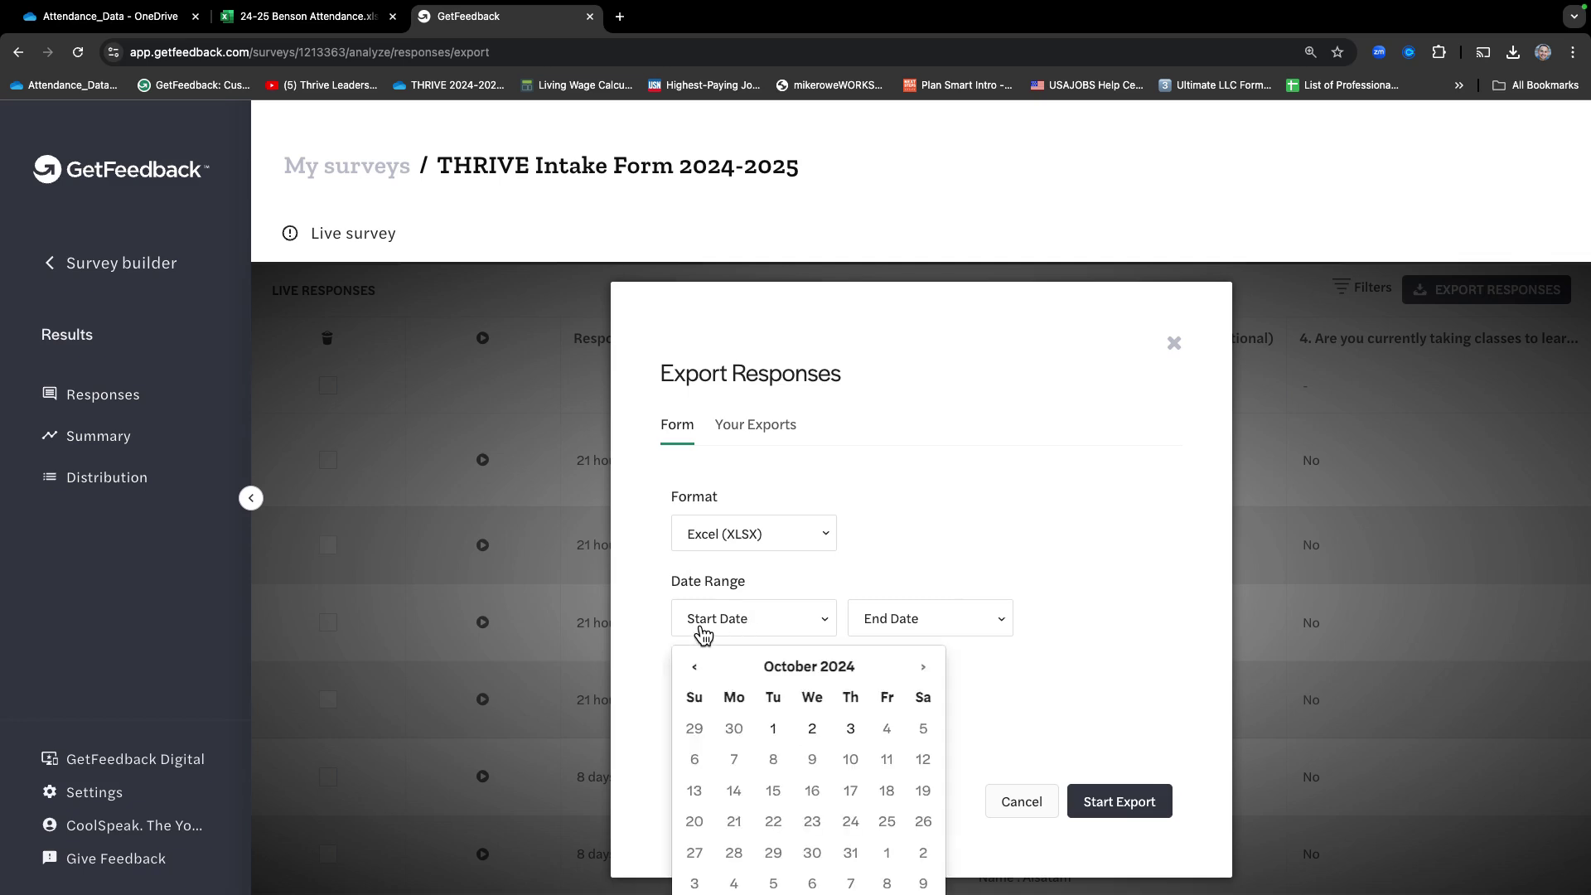
pyautogui.click(814, 736)
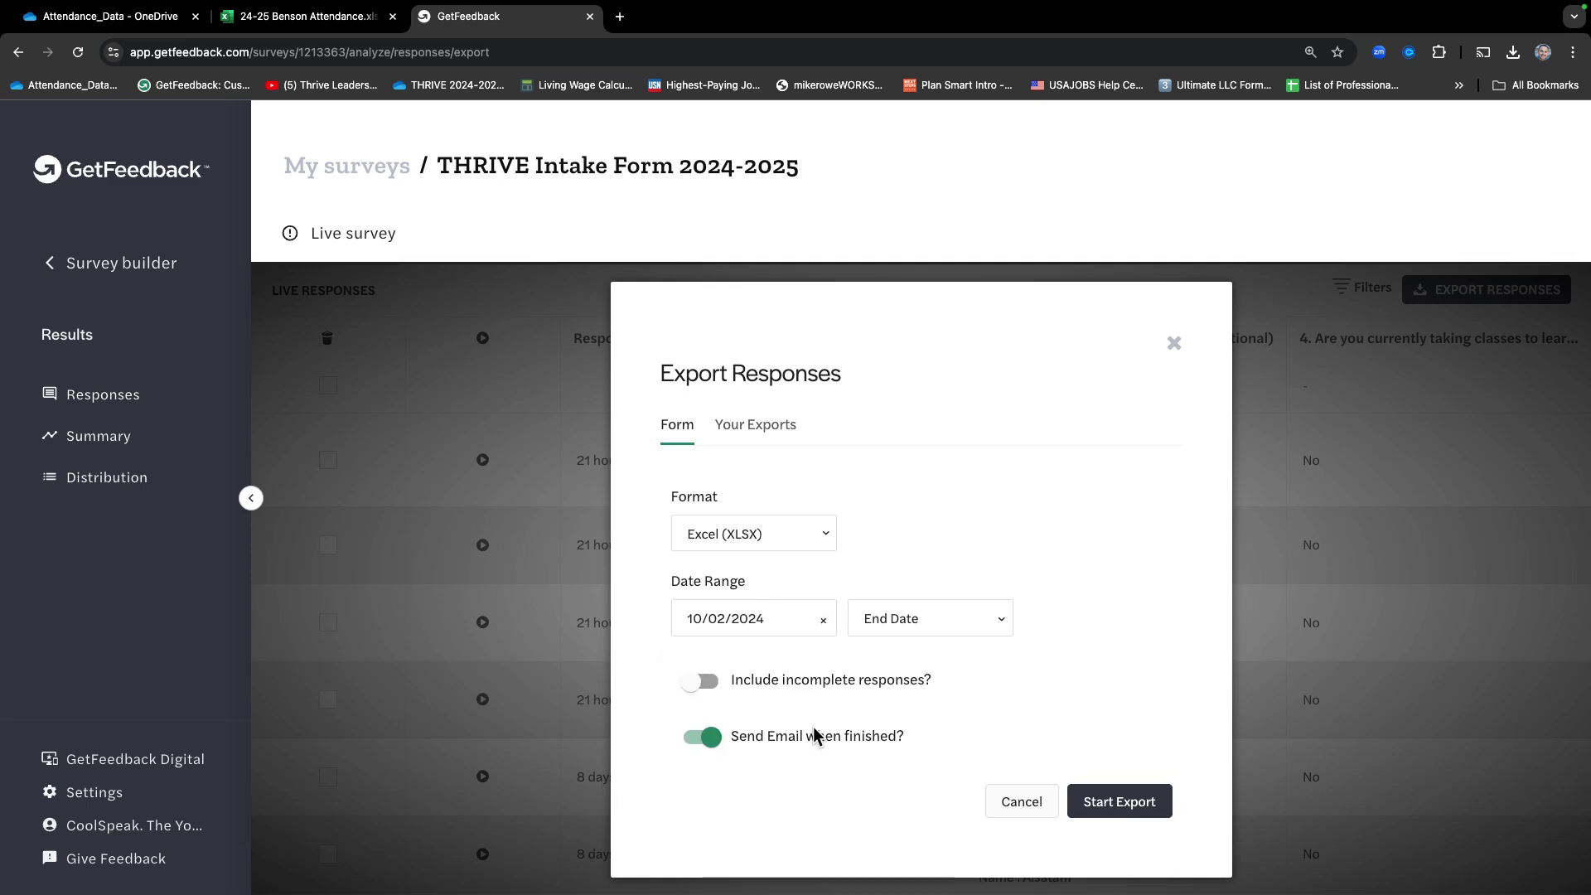
pyautogui.click(905, 639)
pyautogui.click(984, 731)
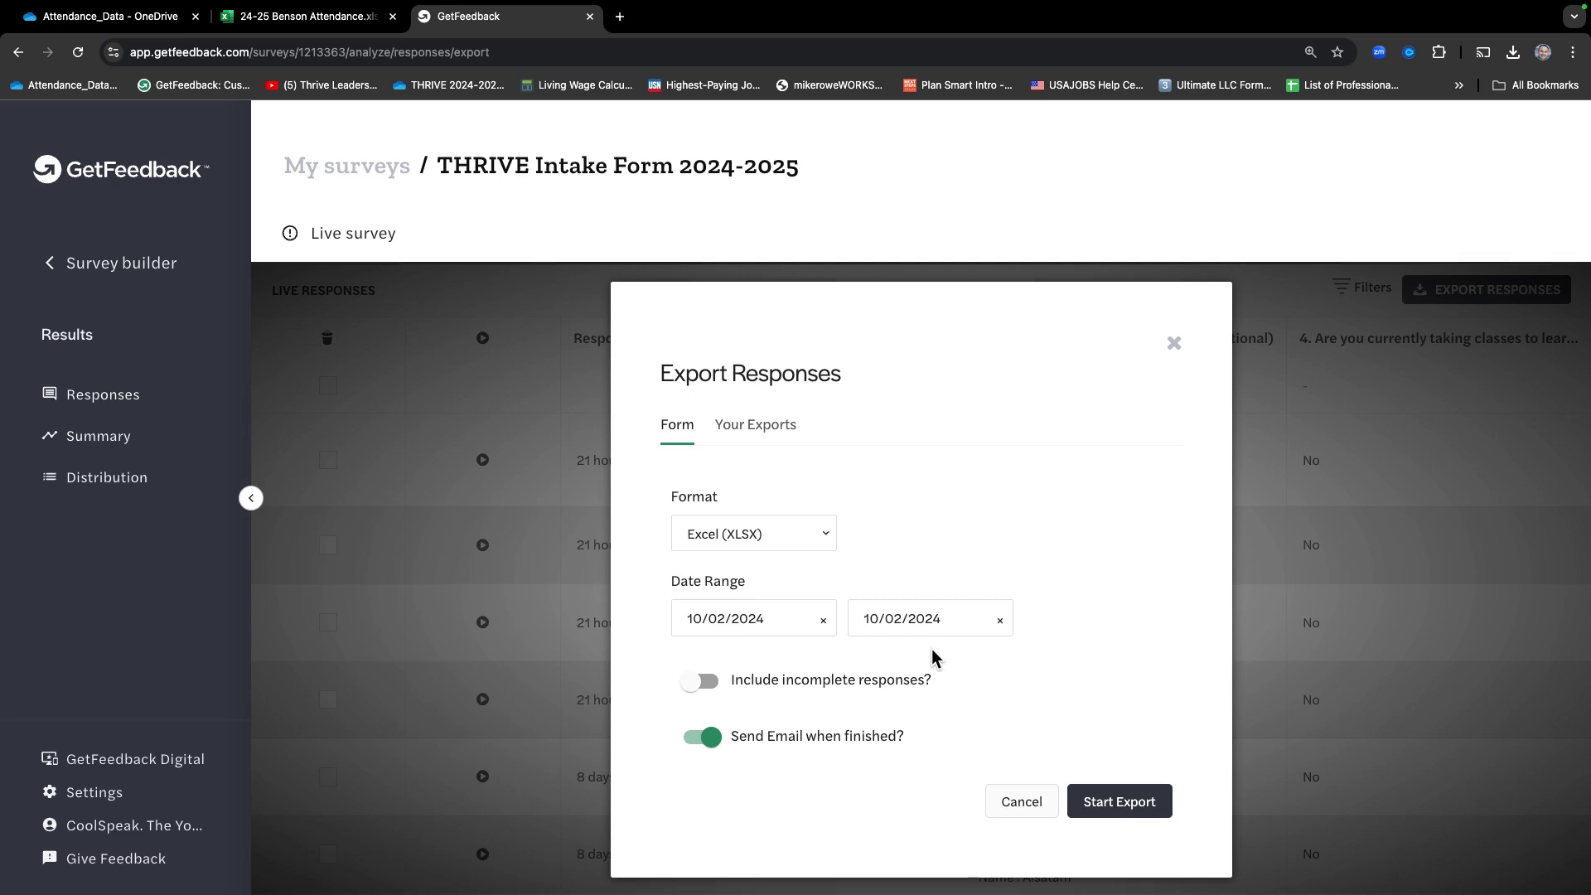
pyautogui.click(1130, 808)
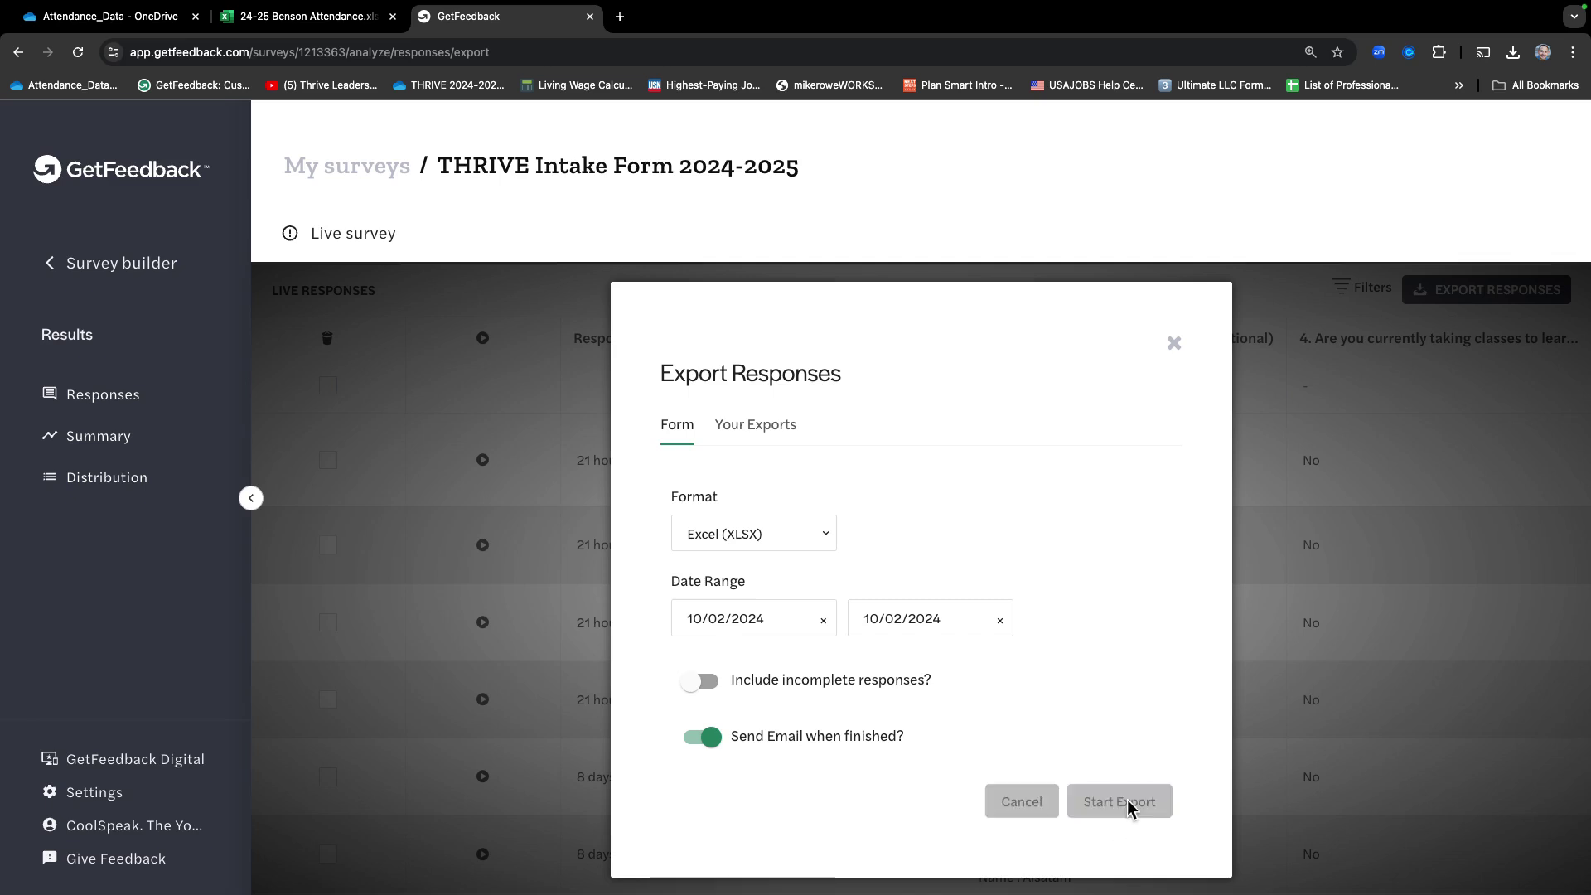
# Download the 10/3/24 12:31 pm export from the list of exports.
pyautogui.scroll(-1, 940, 771)
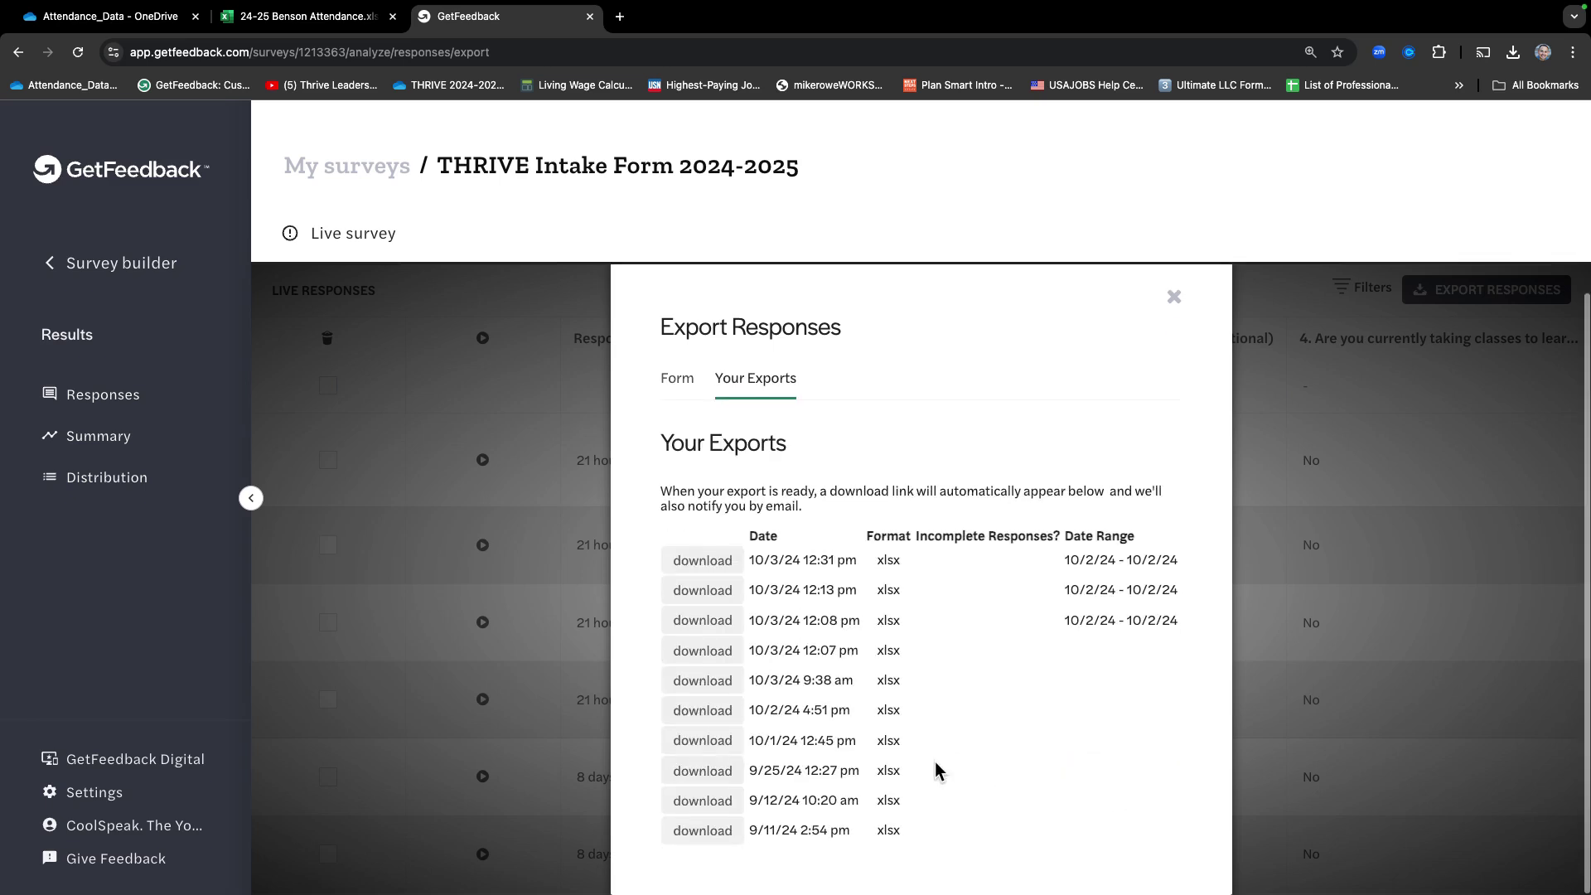
pyautogui.click(718, 570)
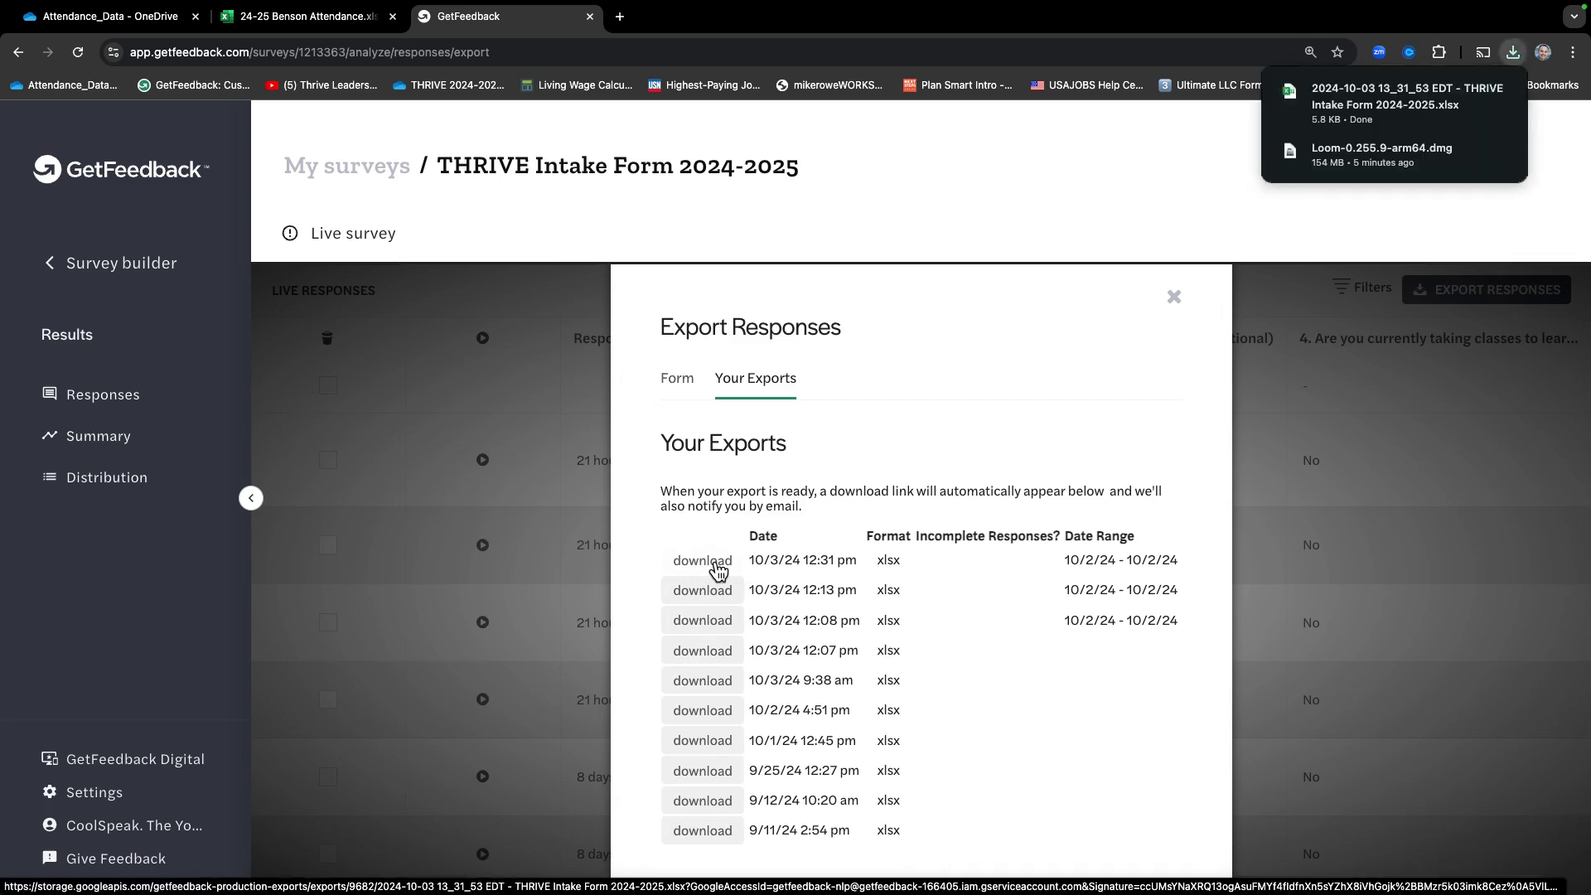
pyautogui.moveTo(1425, 116)
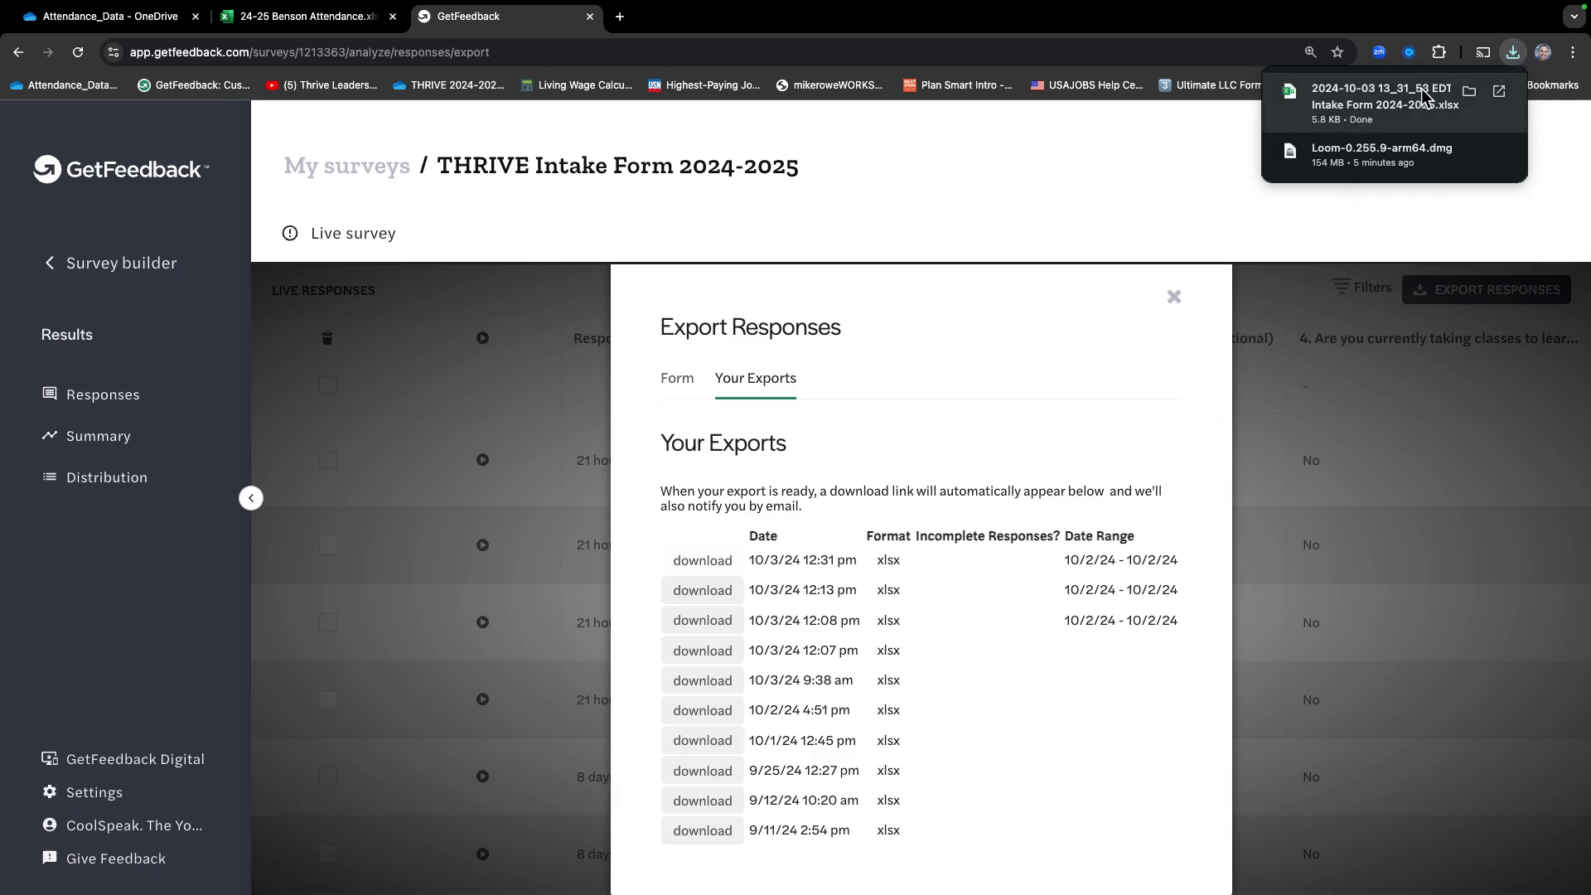
# Take the browser window out of full screen and check the Downloads folder for the exported file.
pyautogui.moveTo(332, 892)
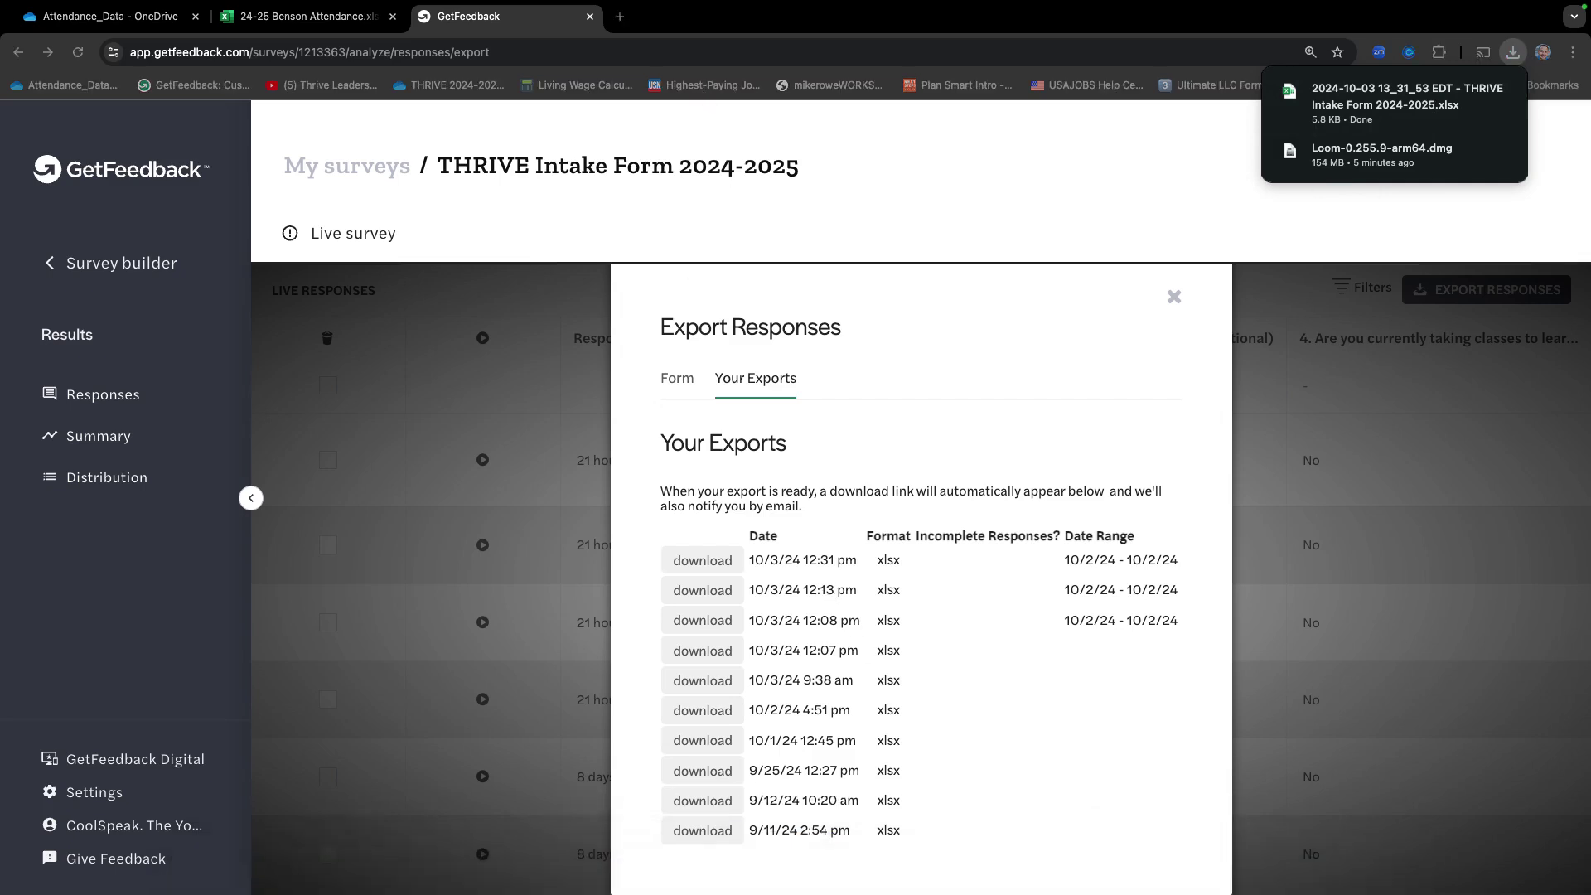
pyautogui.click(53, 36)
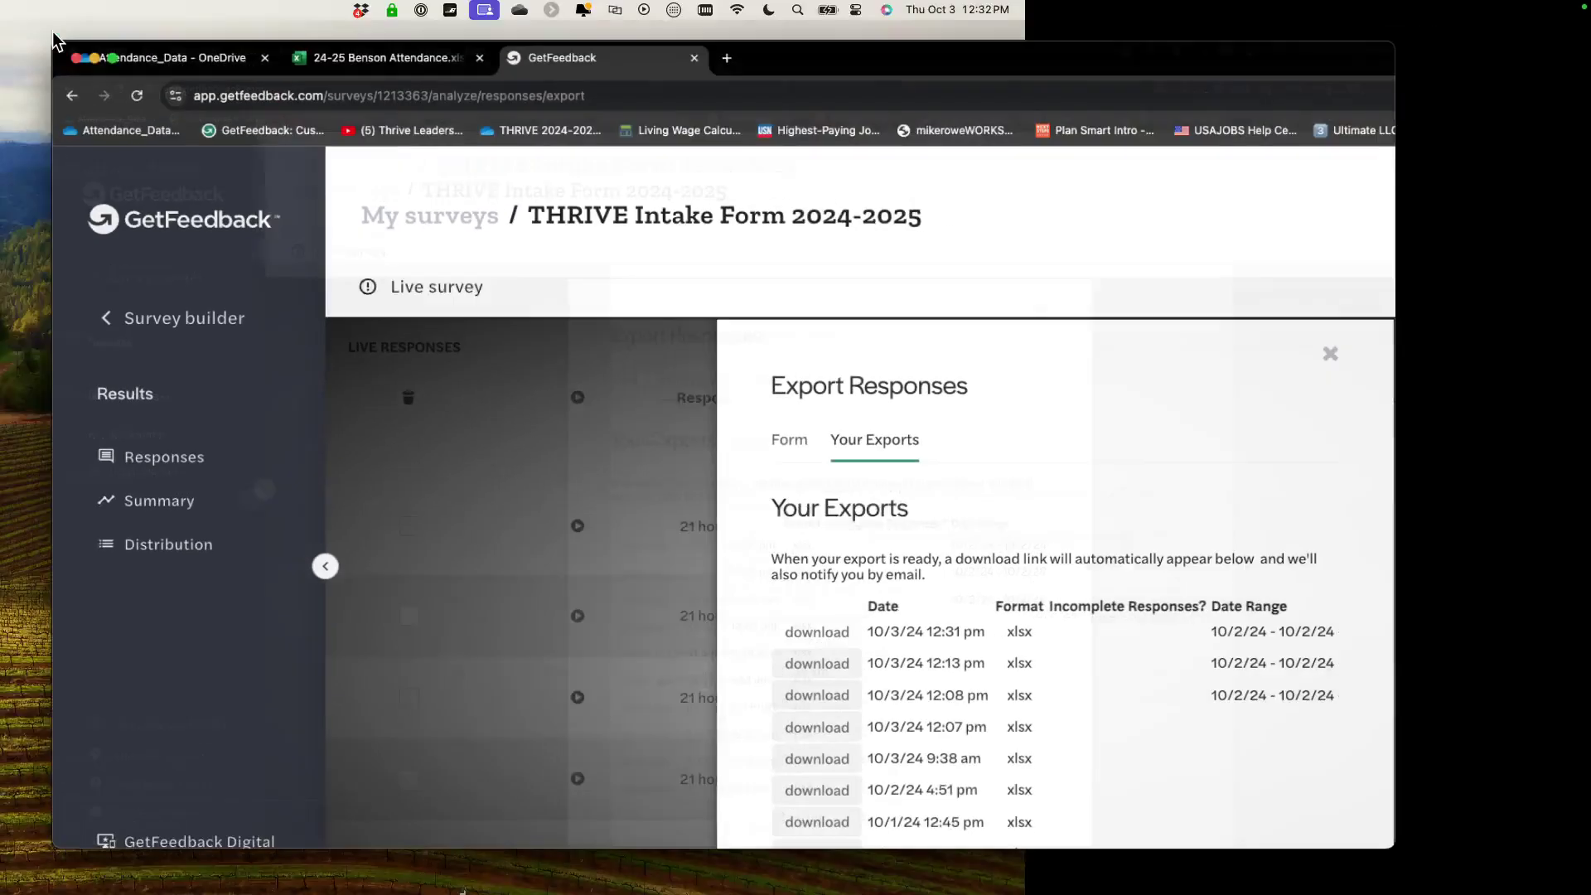
pyautogui.click(1342, 880)
pyautogui.click(658, 247)
pyautogui.click(512, 179)
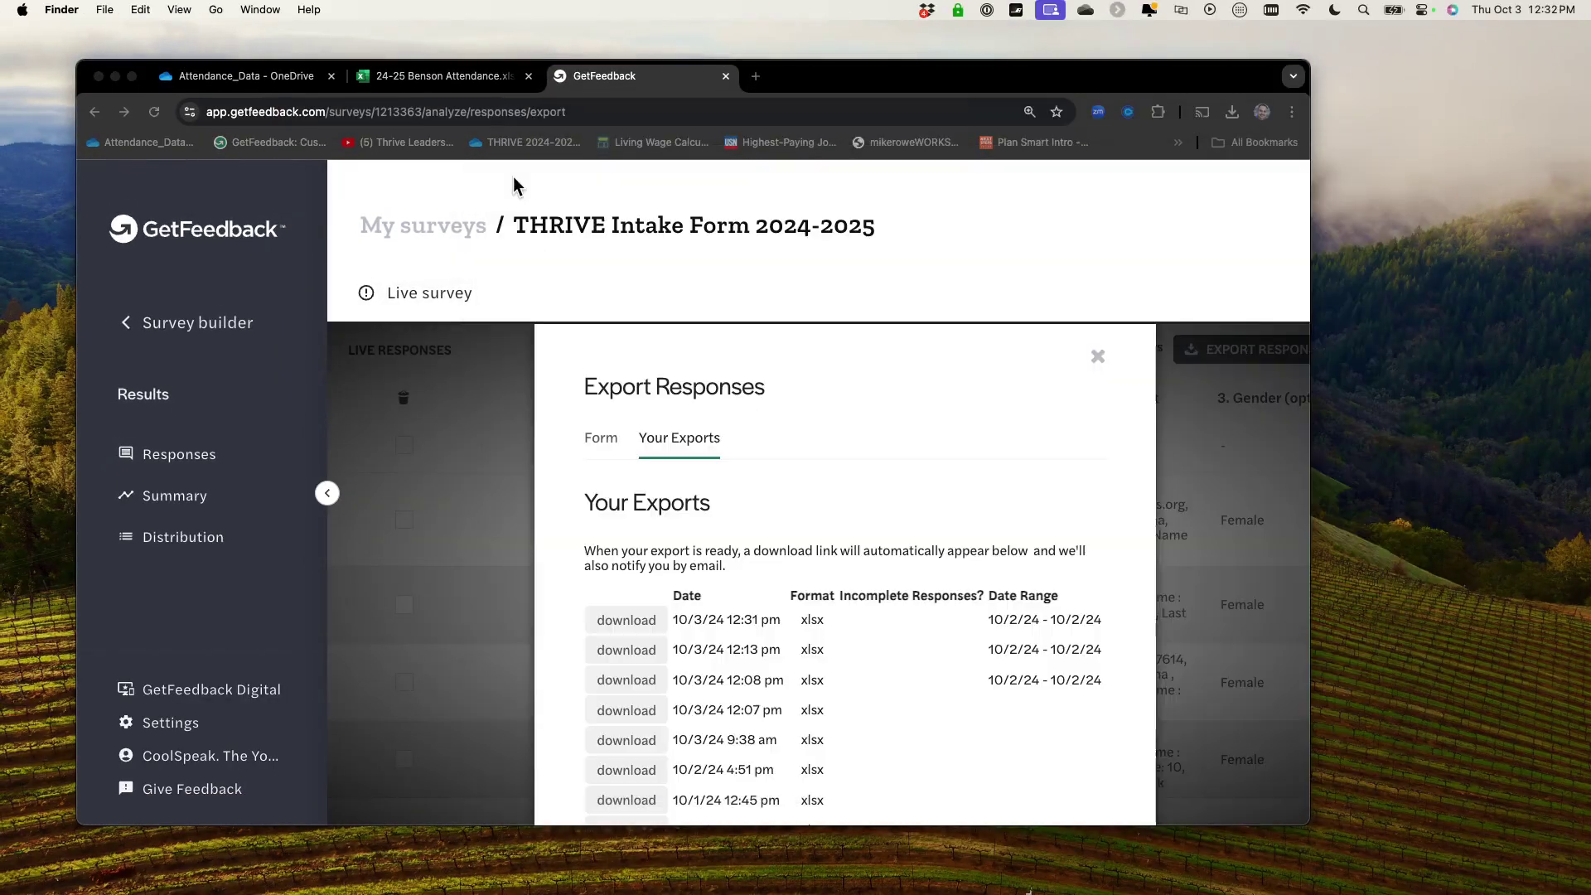
pyautogui.click(1235, 113)
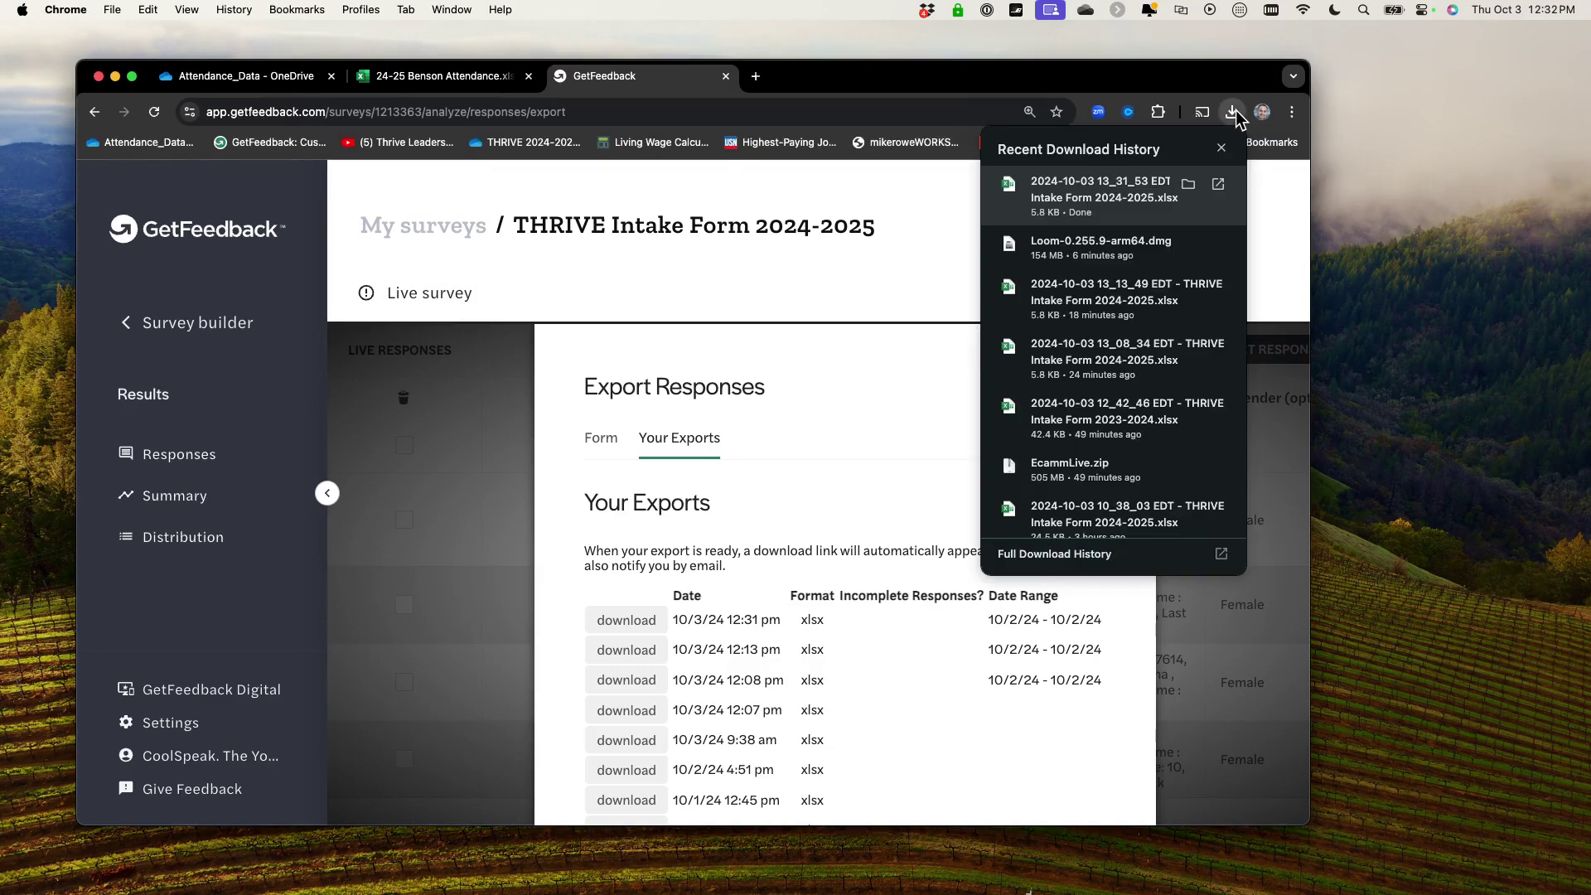
pyautogui.click(1080, 207)
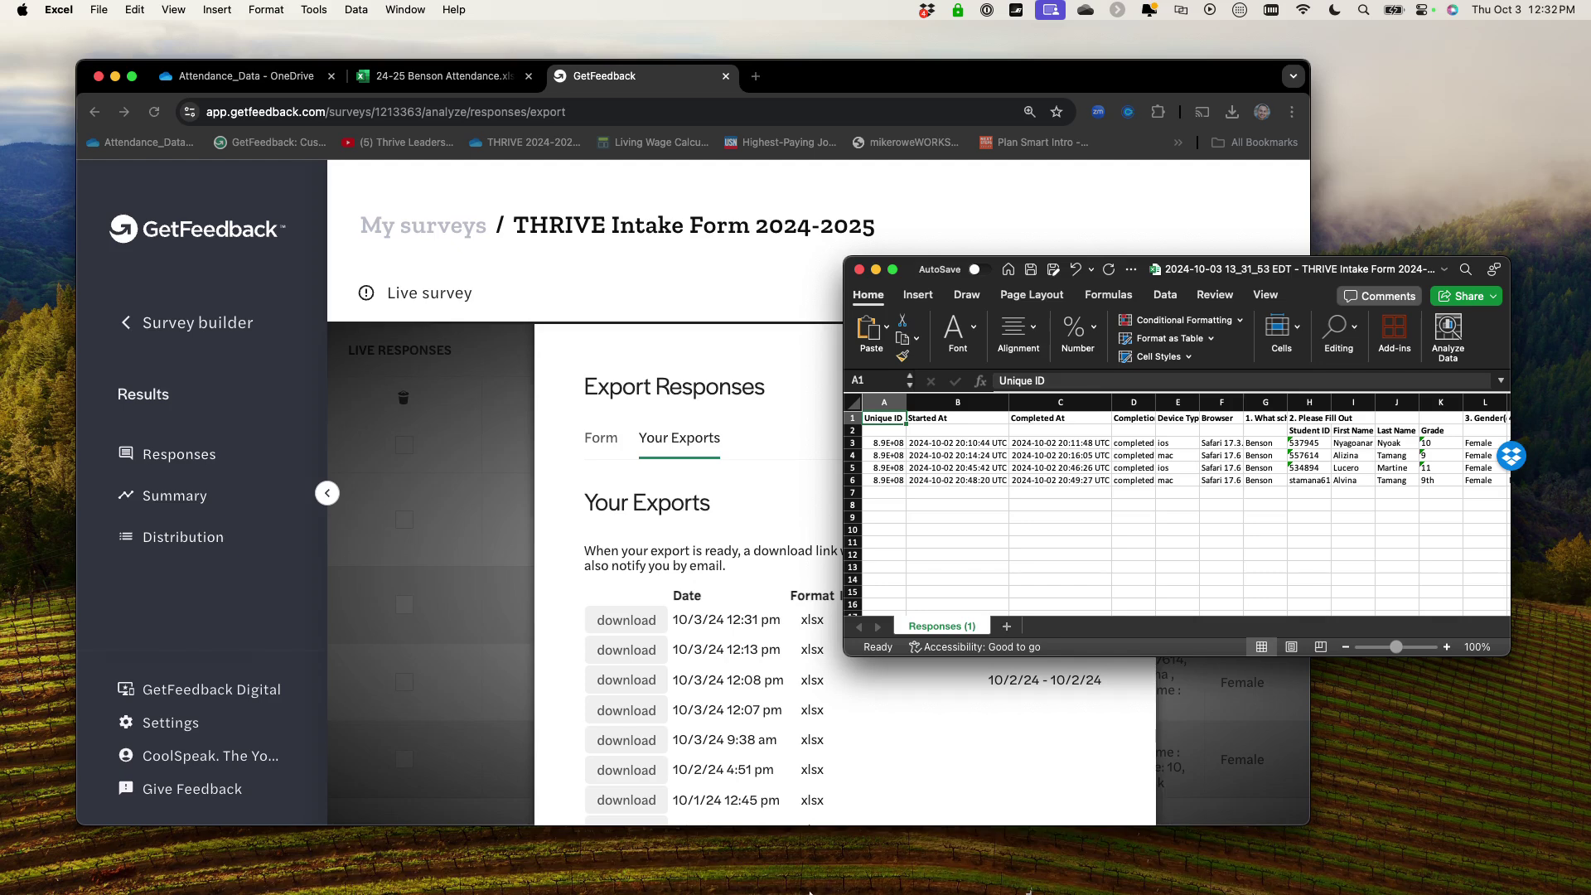
pyautogui.click(1242, 866)
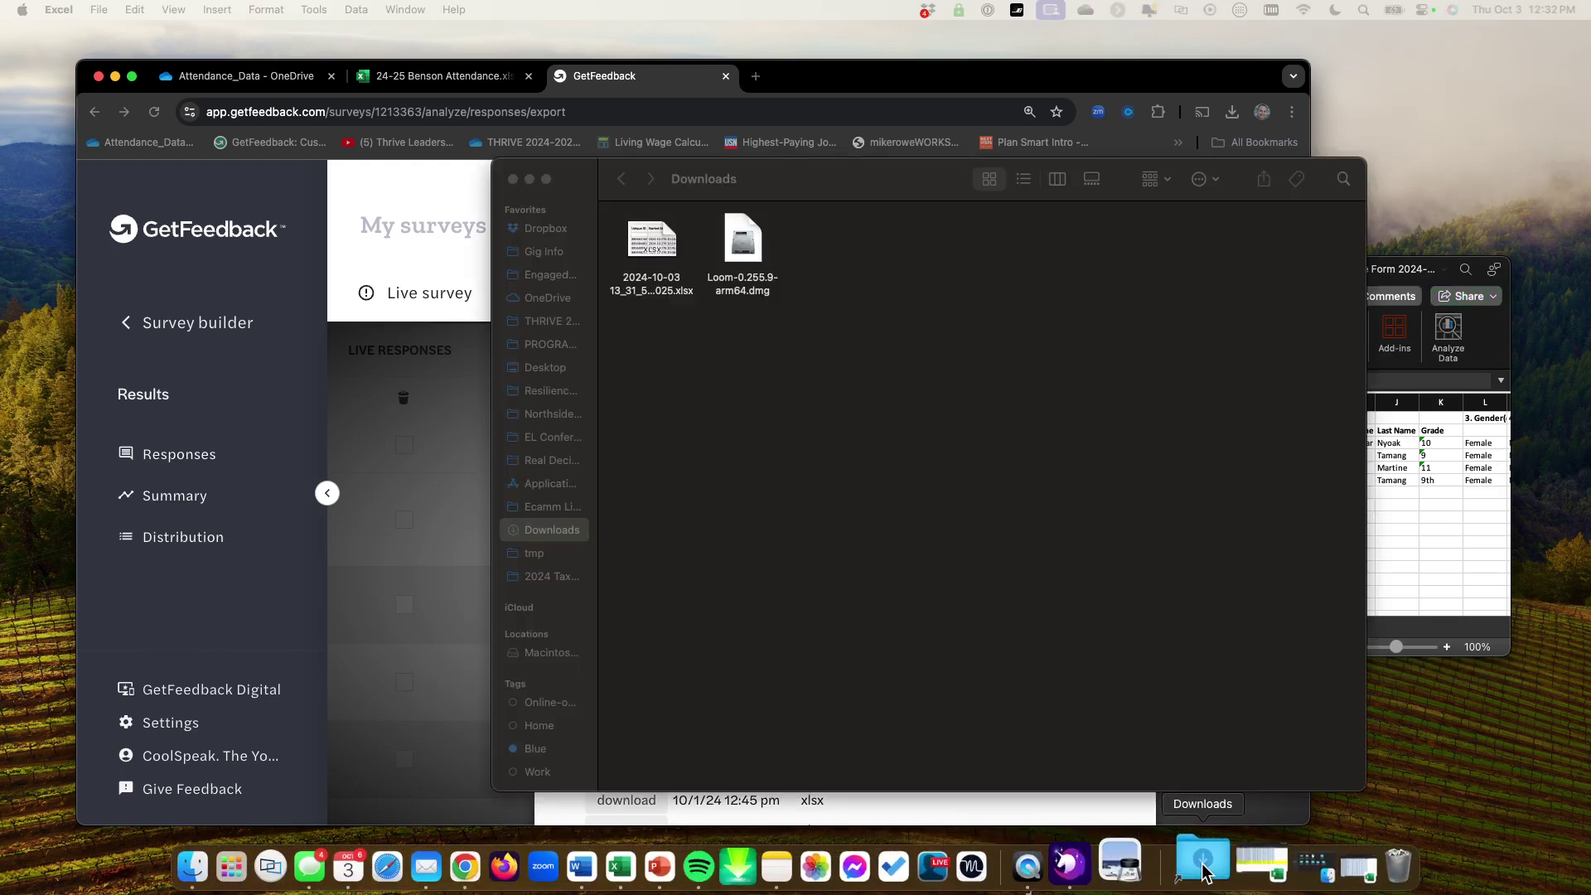
pyautogui.doubleClick(653, 265)
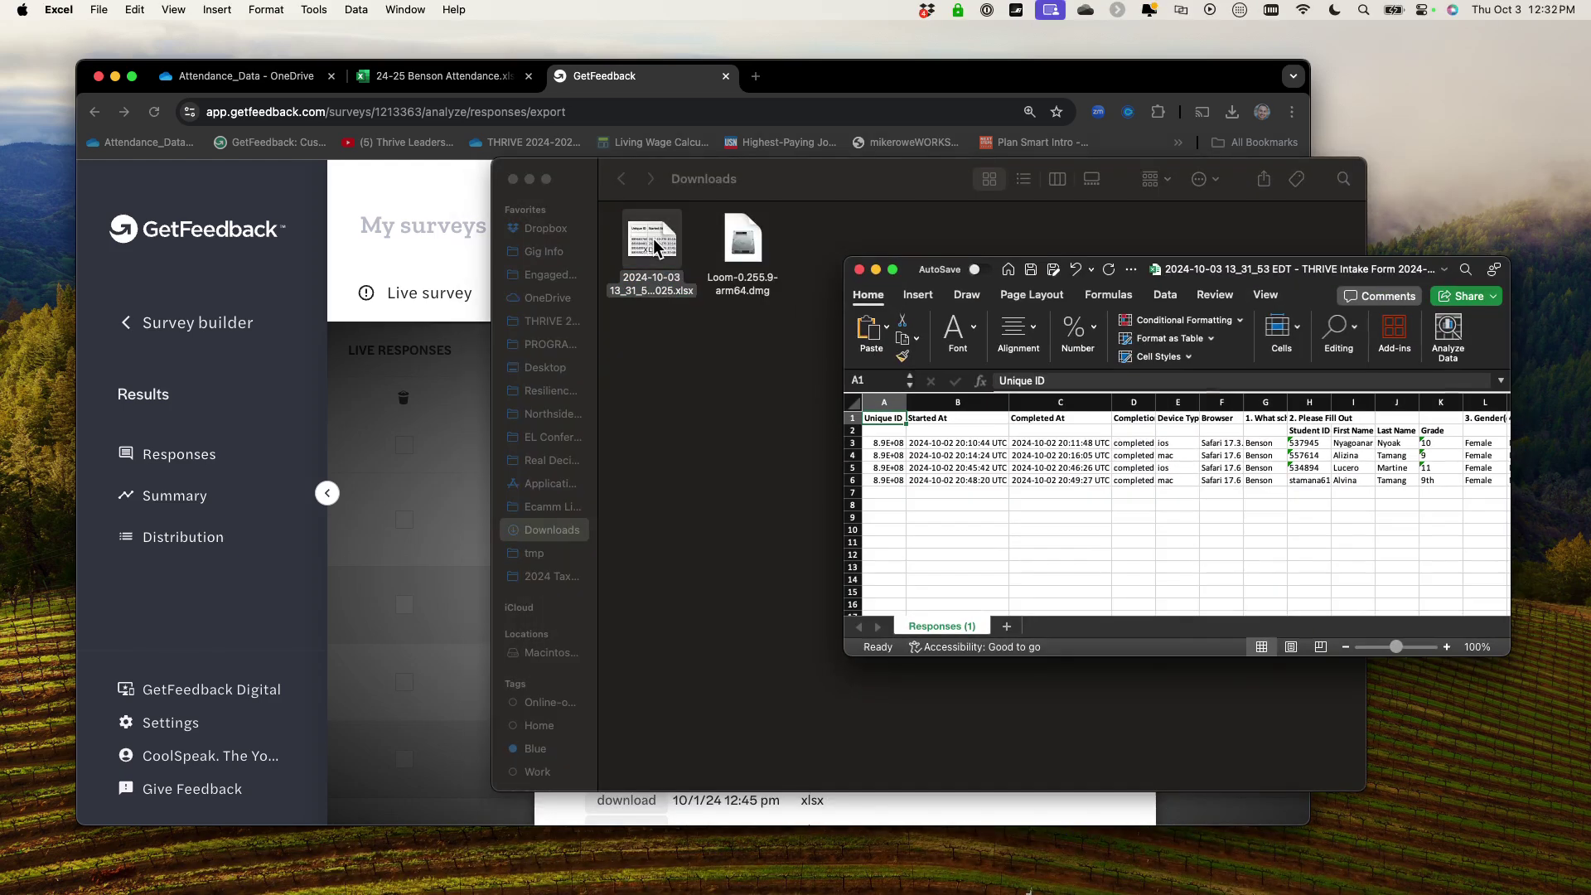
pyautogui.click(513, 179)
# Enlarge the exported workbook's window and select the student data in G3:M6 at 142% zoom.
pyautogui.moveTo(851, 263); pyautogui.dragTo(623, 229)
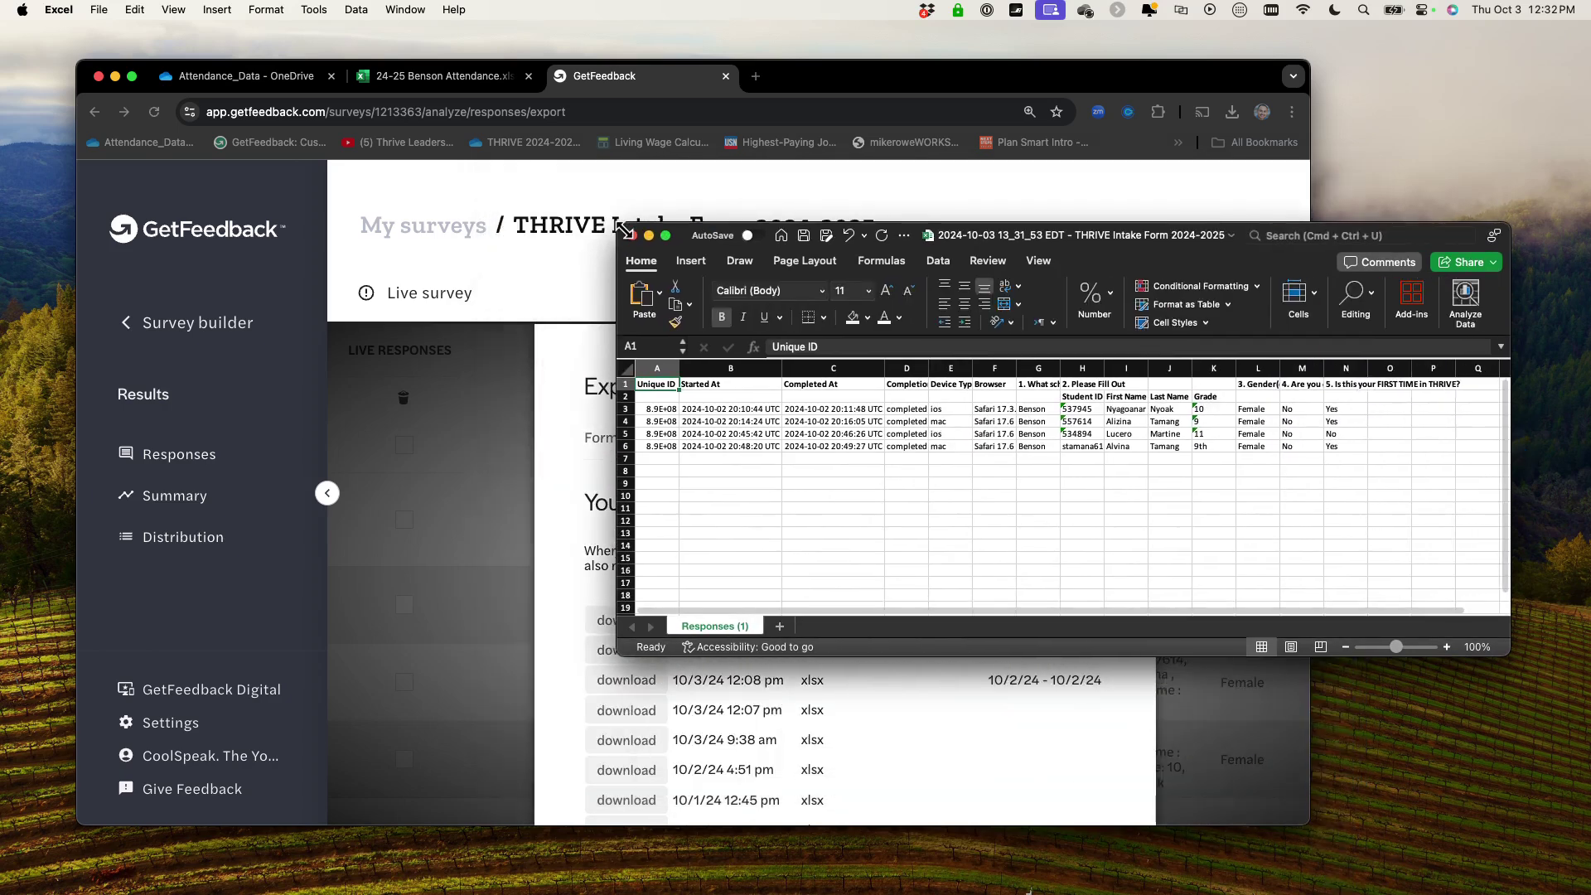
pyautogui.hscroll(4, 998, 478)
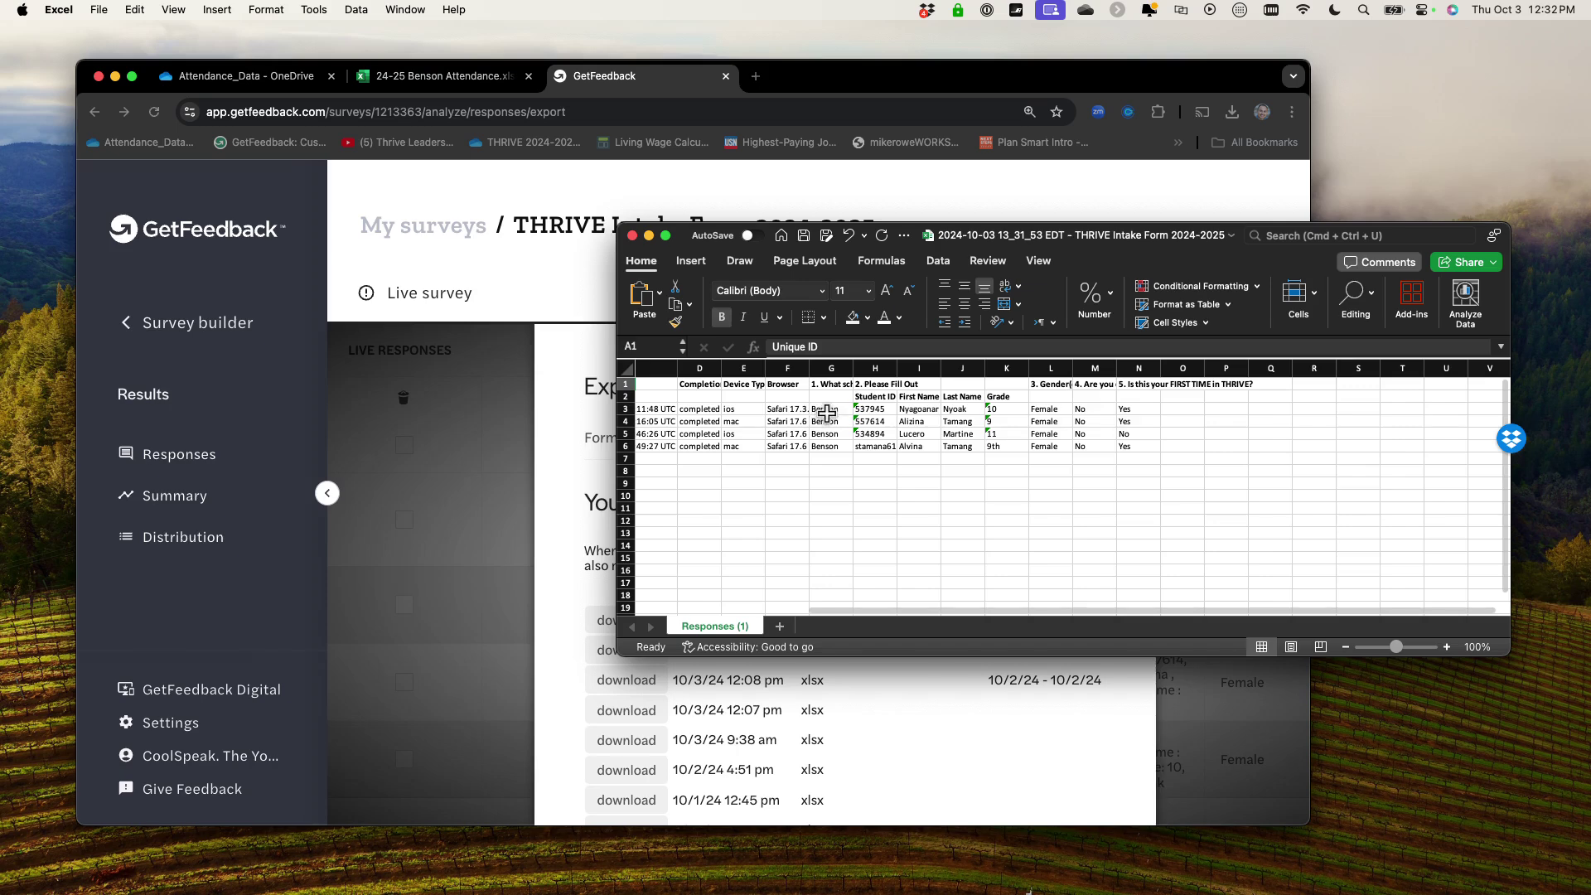
pyautogui.hscroll(-3, 826, 413)
pyautogui.moveTo(994, 409); pyautogui.dragTo(1255, 452)
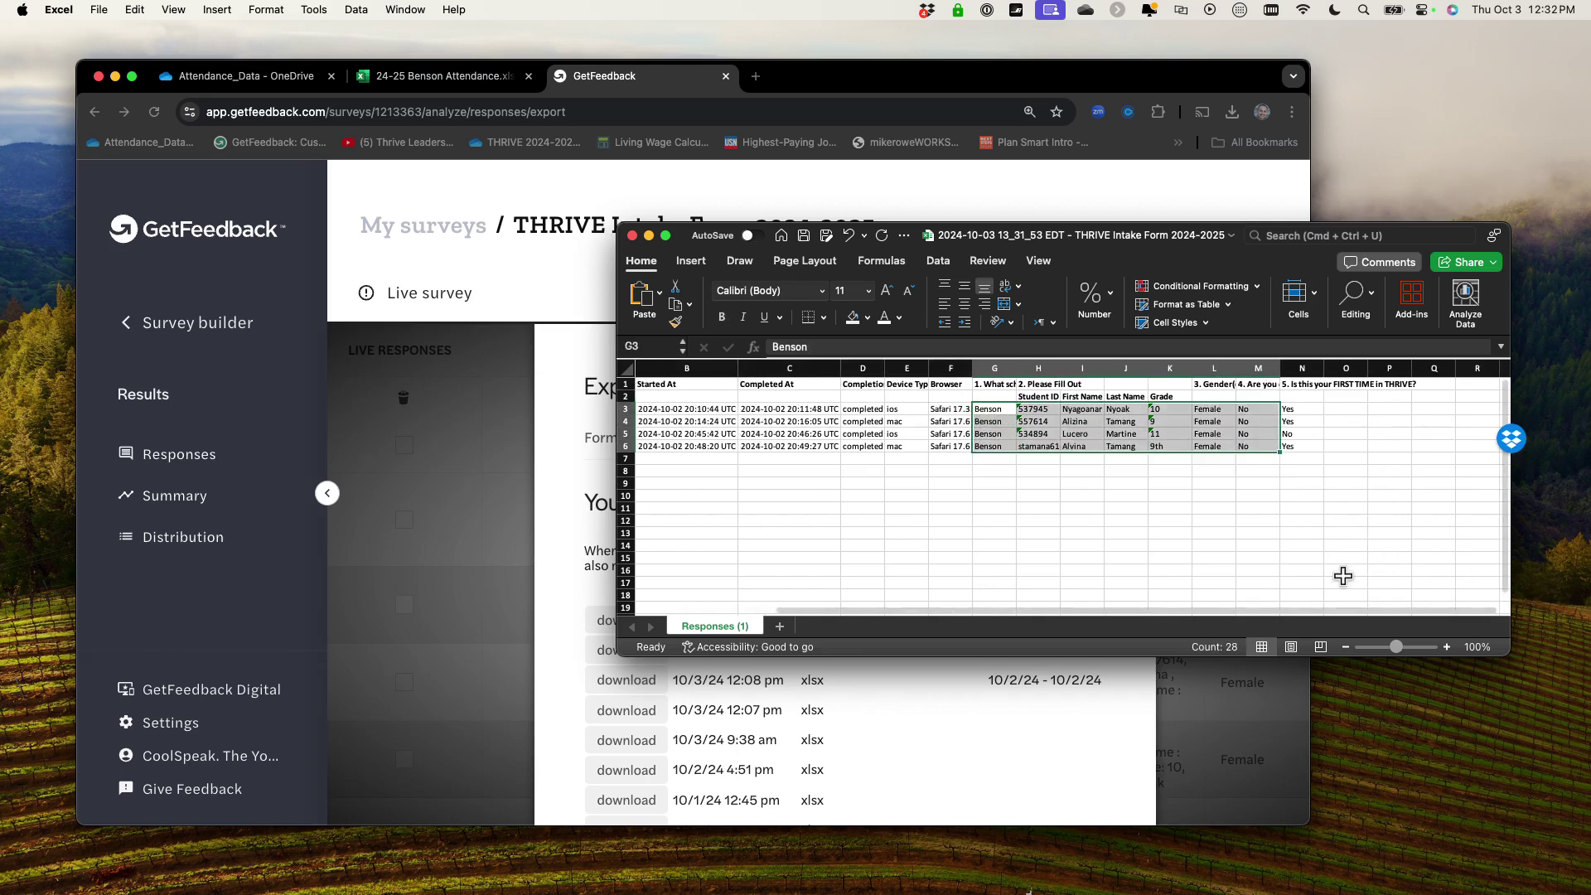
pyautogui.moveTo(1398, 647); pyautogui.dragTo(1403, 647)
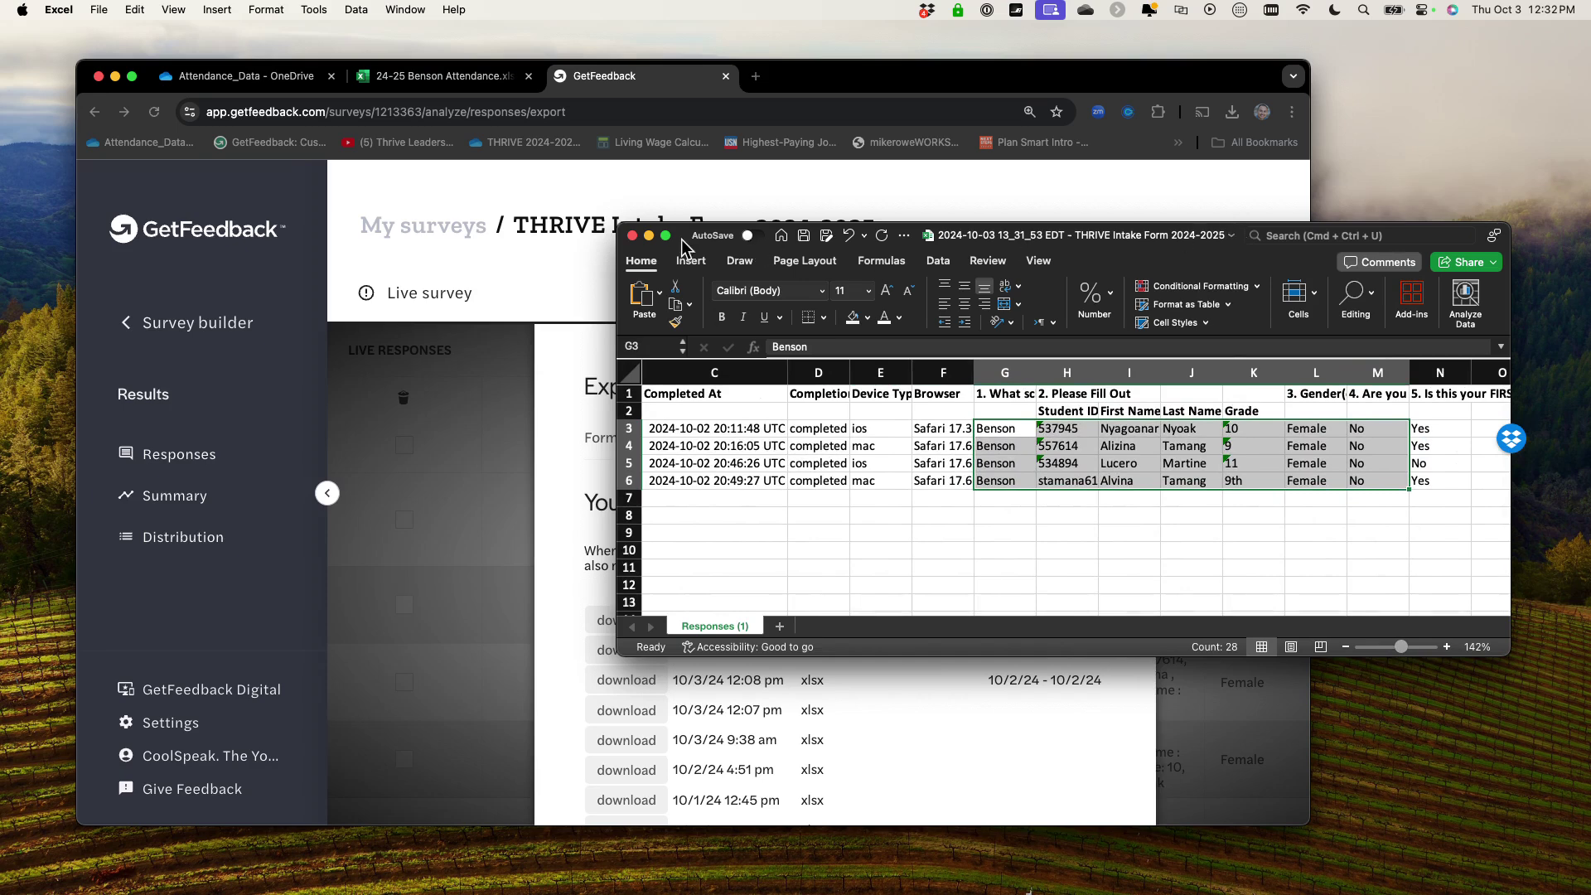
# Move and enlarge the exported workbook's window and select the students' ID, name, grade, gender and ESL answers in H3:M6.
pyautogui.moveTo(685, 246); pyautogui.dragTo(629, 383)
pyautogui.moveTo(1453, 792); pyautogui.dragTo(1560, 866)
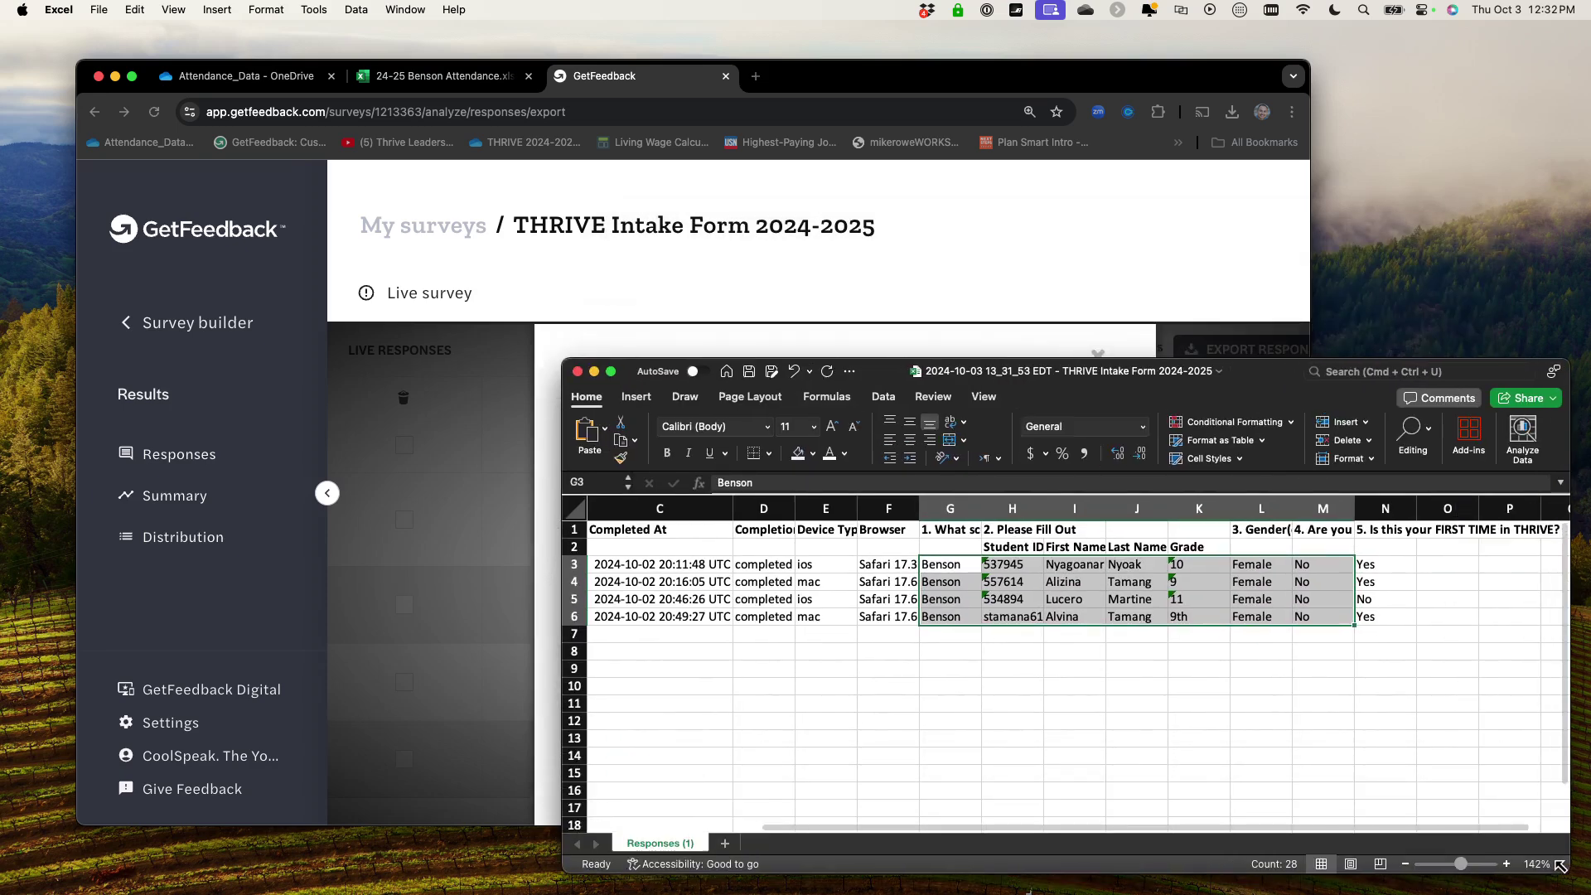
pyautogui.moveTo(1388, 617); pyautogui.dragTo(1041, 565)
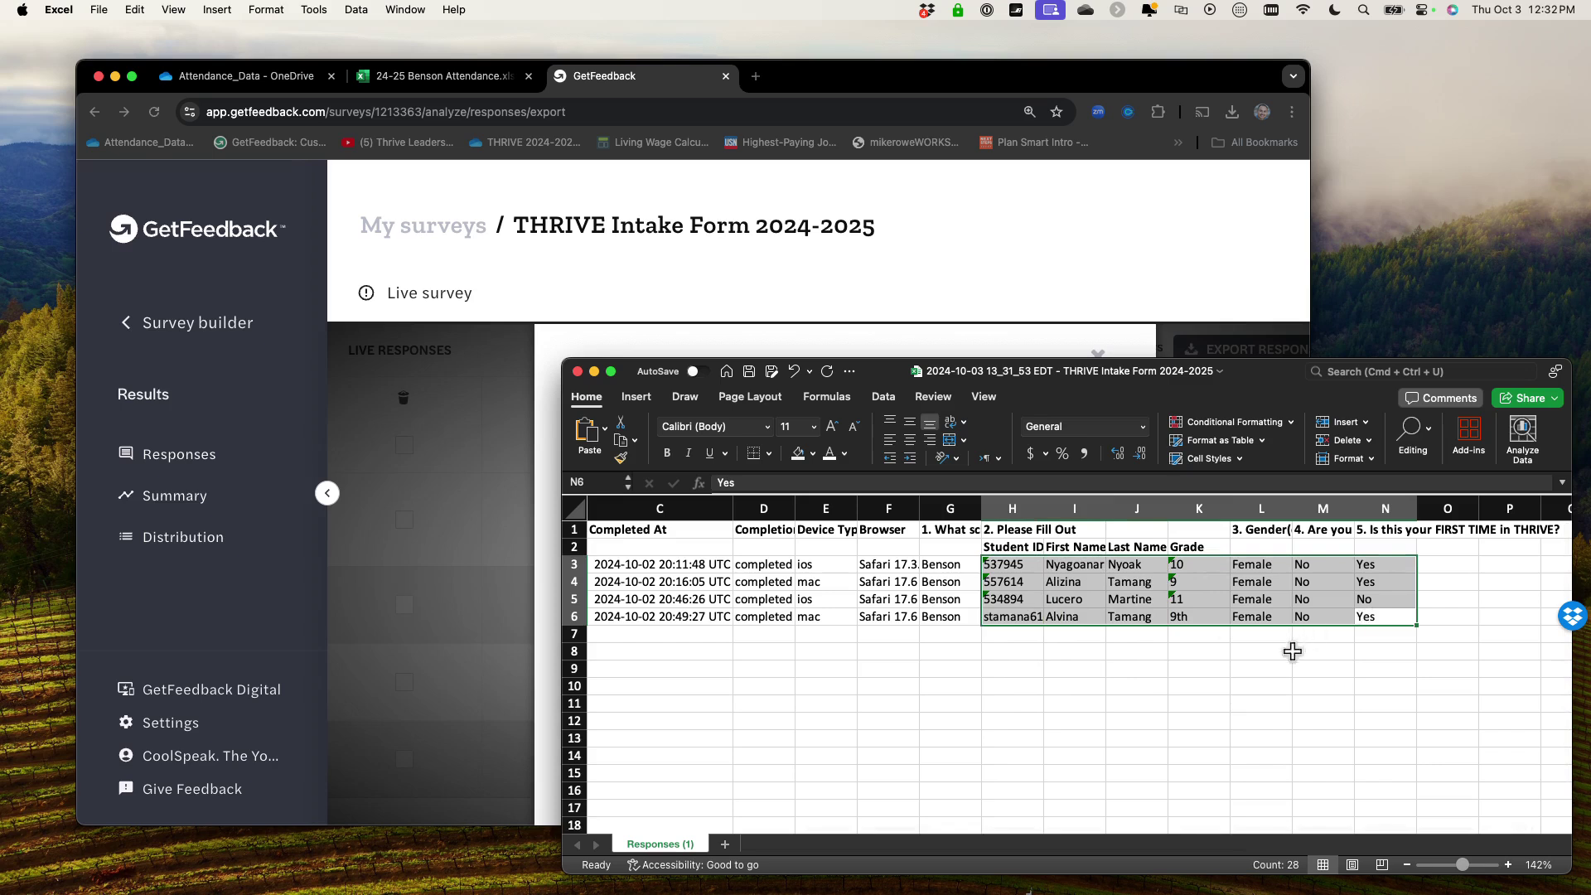
pyautogui.hscroll(4, 878, 640)
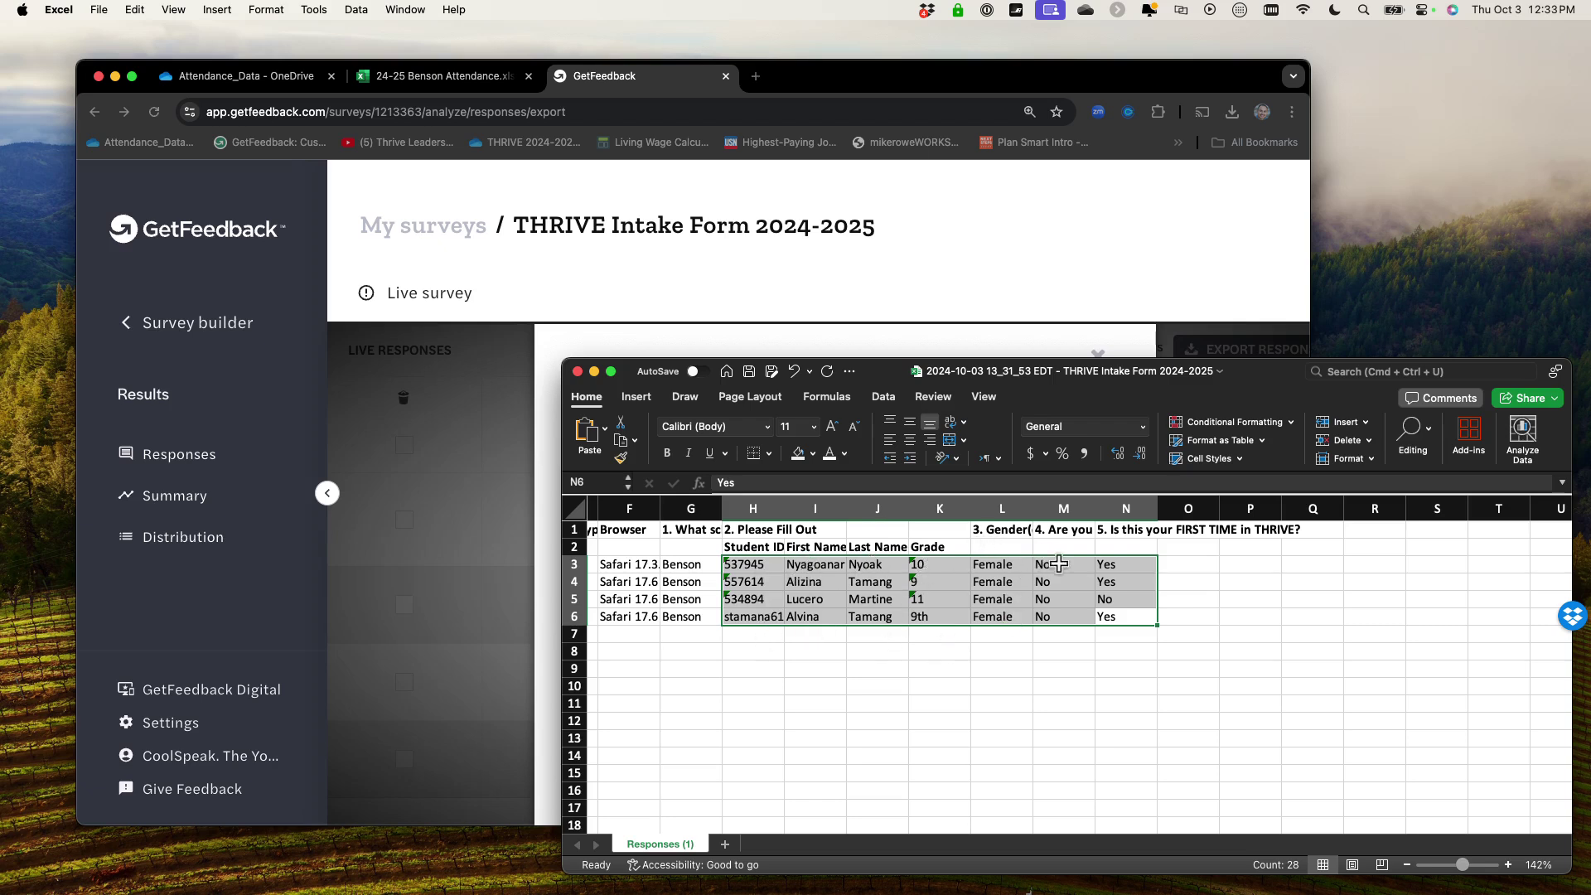
pyautogui.click(1116, 559)
pyautogui.moveTo(1065, 564); pyautogui.dragTo(776, 616)
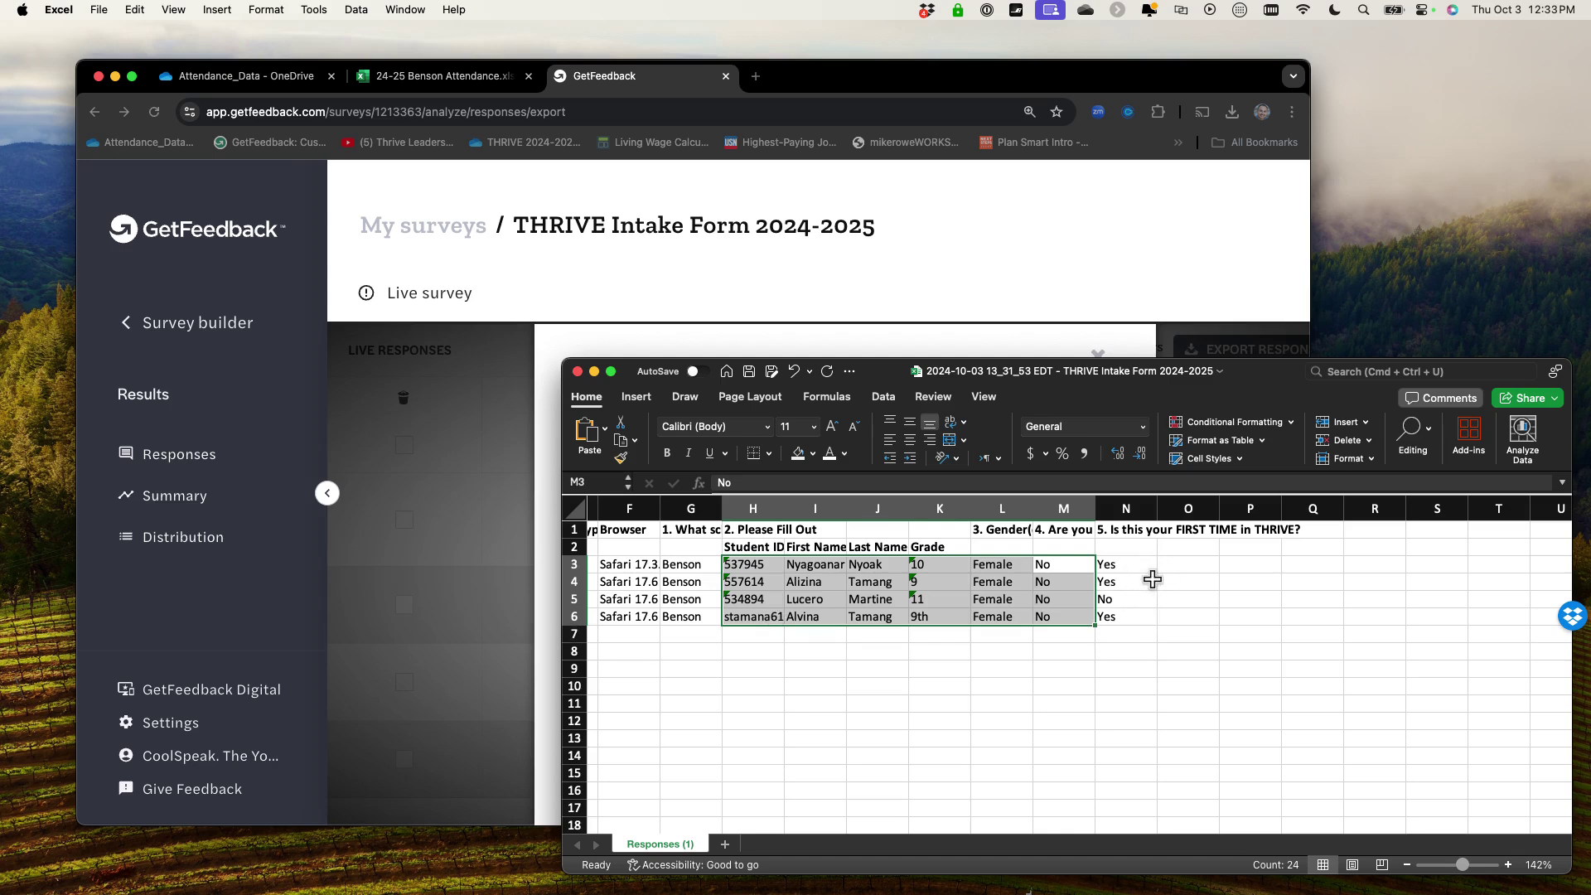
# Switch to the 24-25 Benson Attendance workbook in the browser, enlarge its window and find the end of the student roster.
pyautogui.click(445, 81)
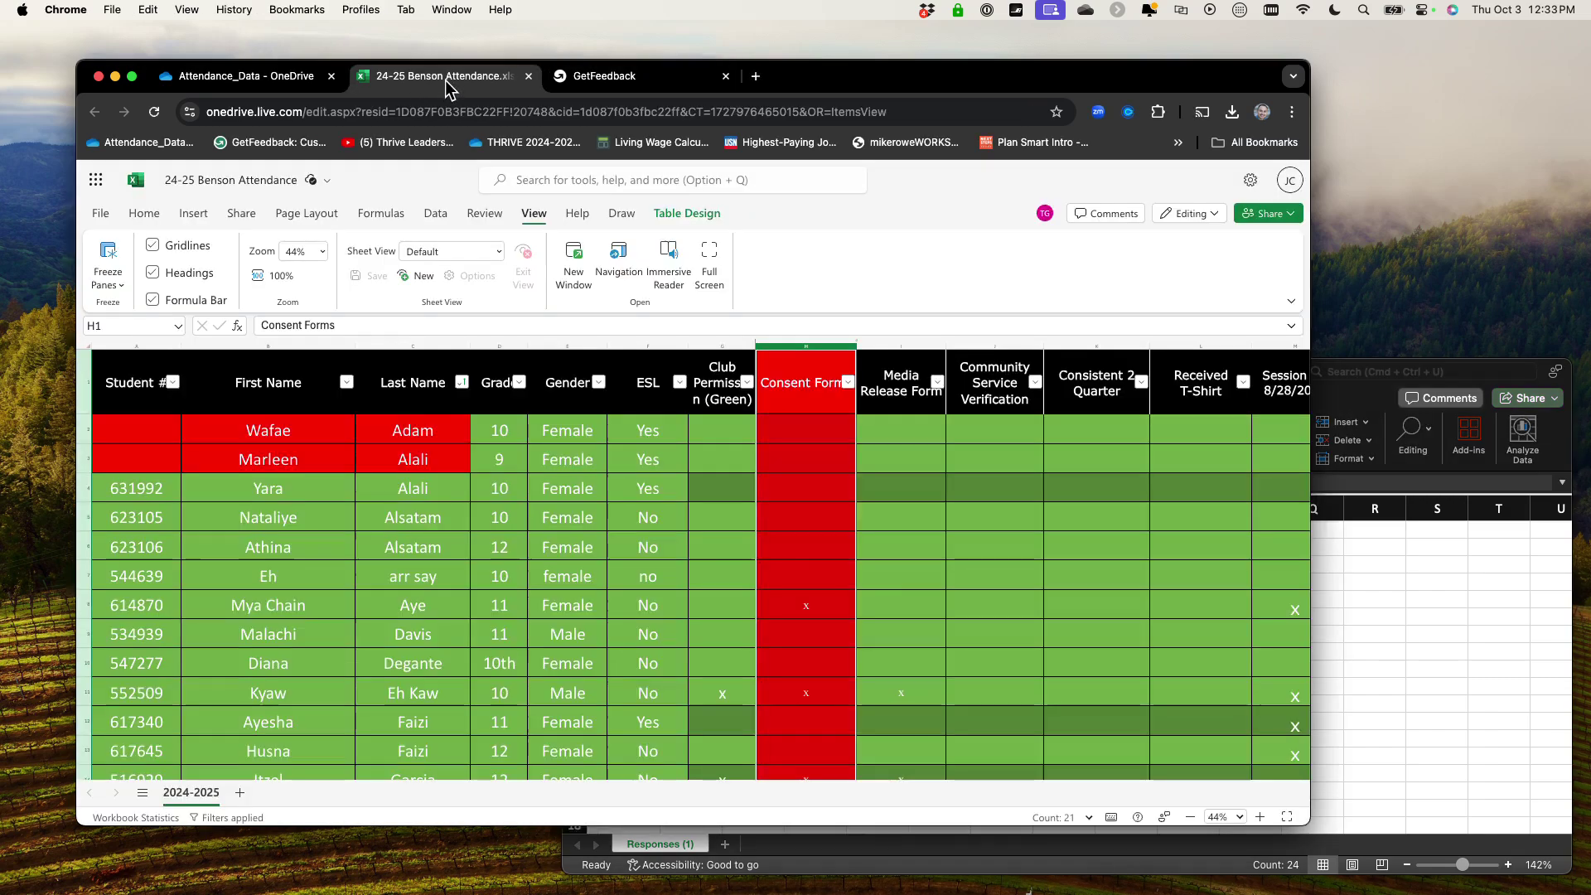
pyautogui.moveTo(845, 79); pyautogui.dragTo(771, 60)
pyautogui.moveTo(1229, 801); pyautogui.dragTo(1348, 883)
pyautogui.scroll(-10, 1050, 627)
pyautogui.scroll(-10, 1050, 627)
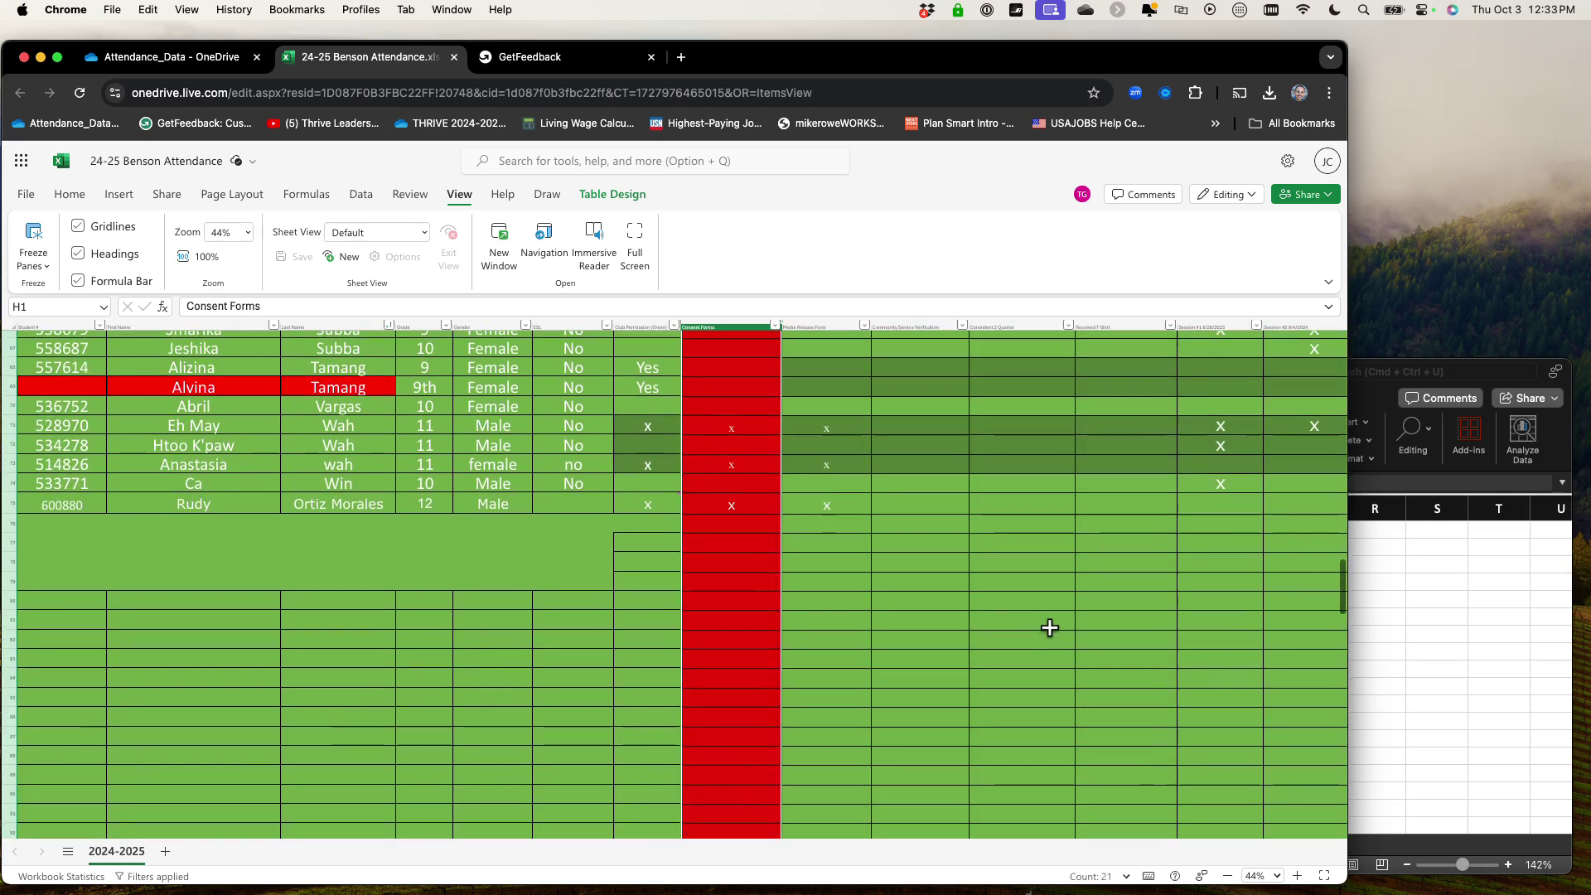
pyautogui.scroll(2, 1050, 628)
# Copy the student data in H3:M6 of the exported THRIVE Intake Form workbook.
pyautogui.click(1420, 673)
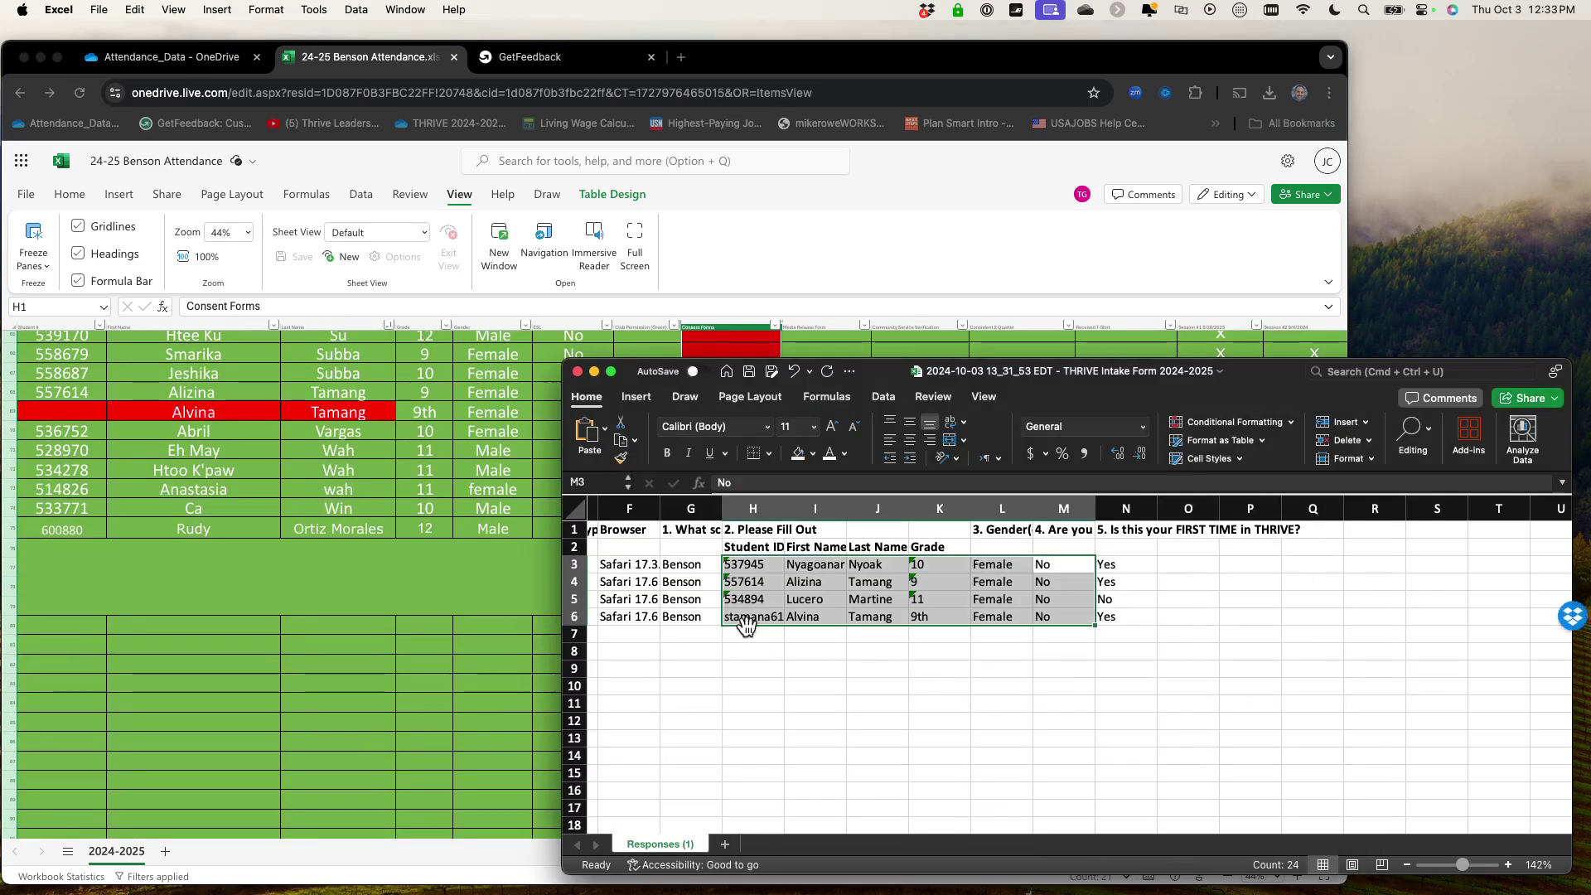
pyautogui.click(750, 564)
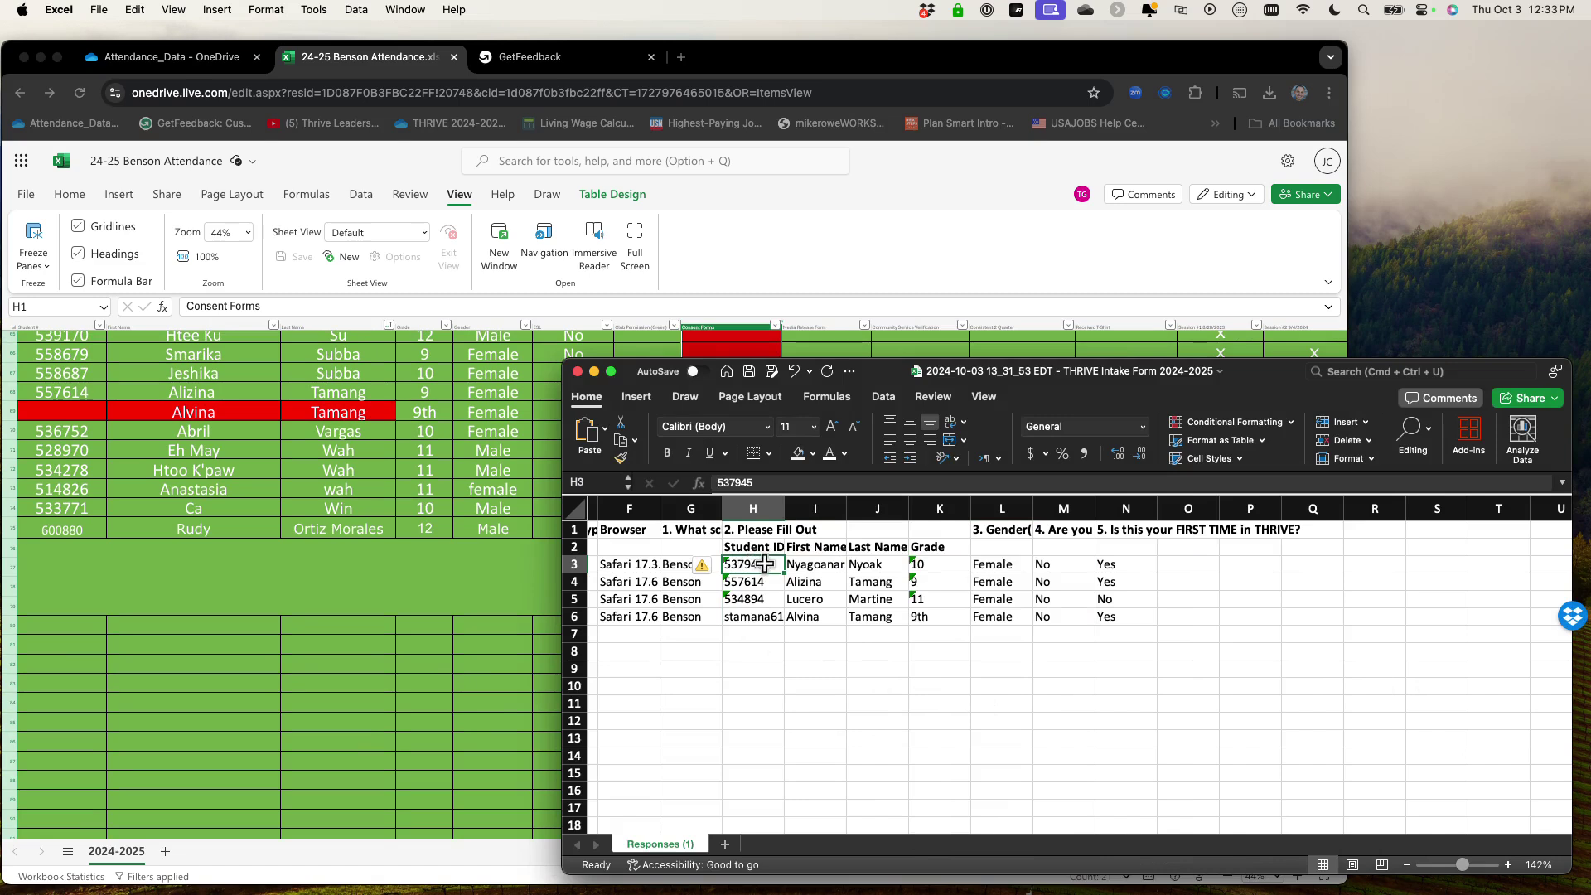
pyautogui.moveTo(765, 564); pyautogui.dragTo(1163, 615)
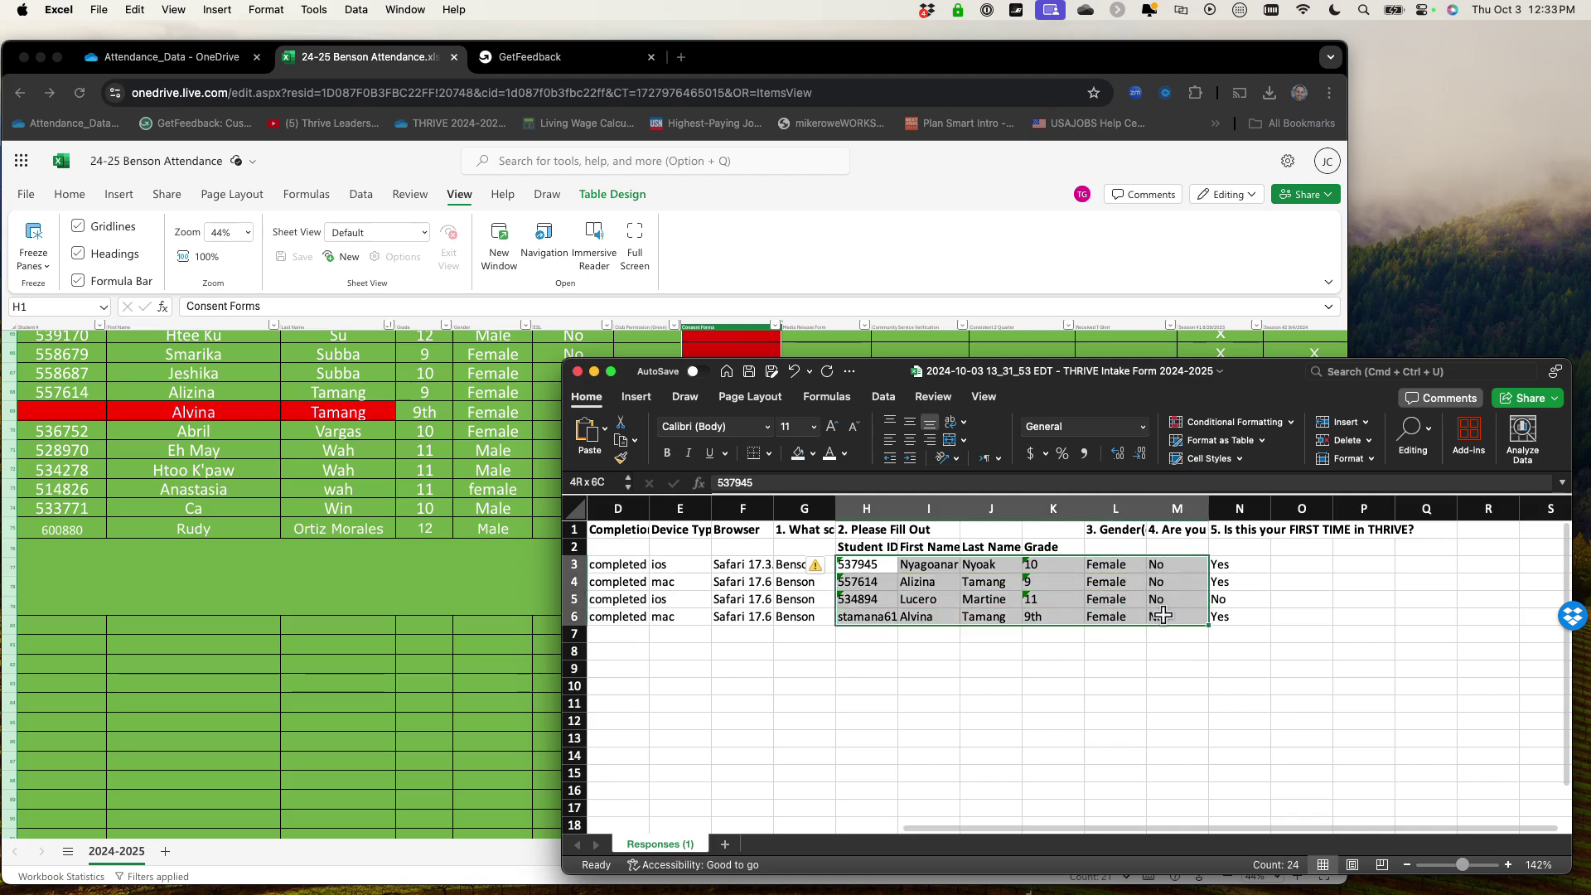
pyautogui.press('super+c')
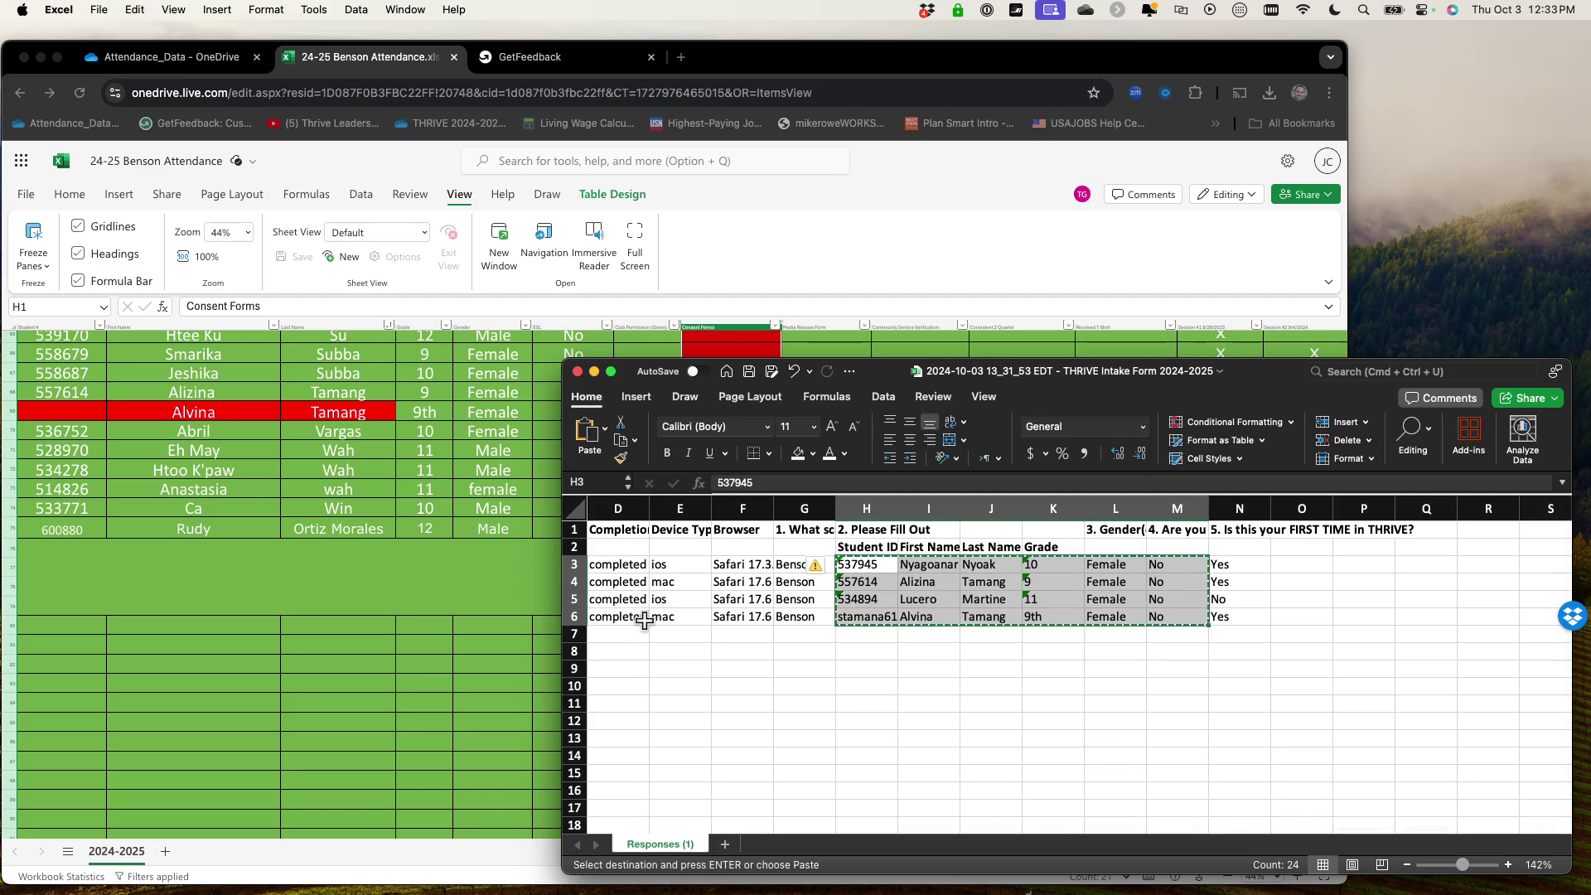
# Paste the copied student data into the 24-25 Benson Attendance sheet, starting in the first empty roster row at A76.
pyautogui.click(83, 549)
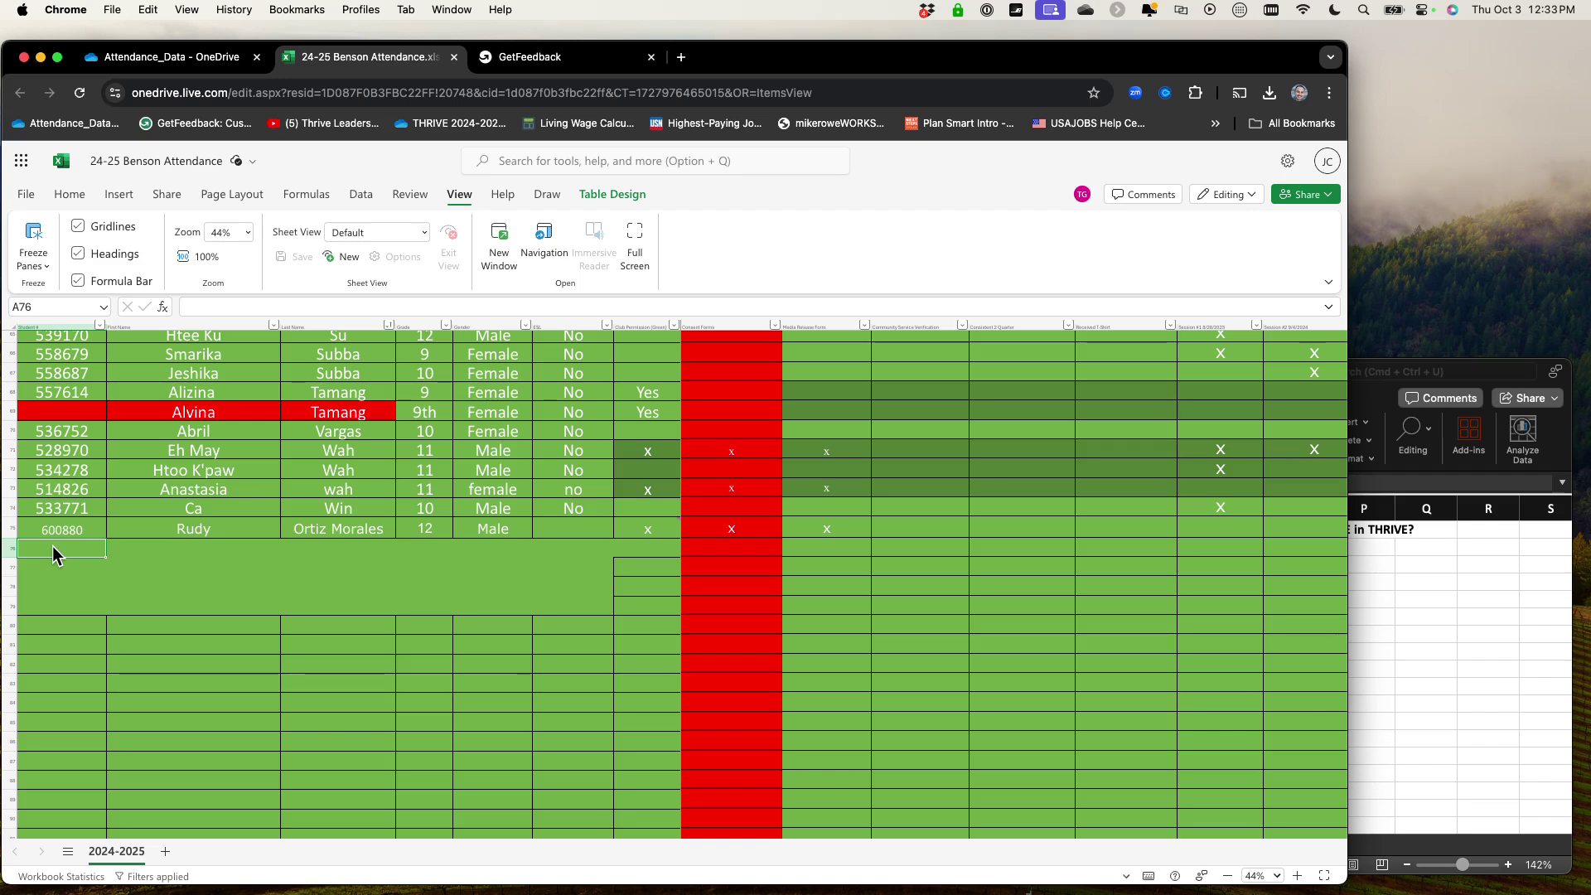
pyautogui.moveTo(52, 545); pyautogui.dragTo(551, 639)
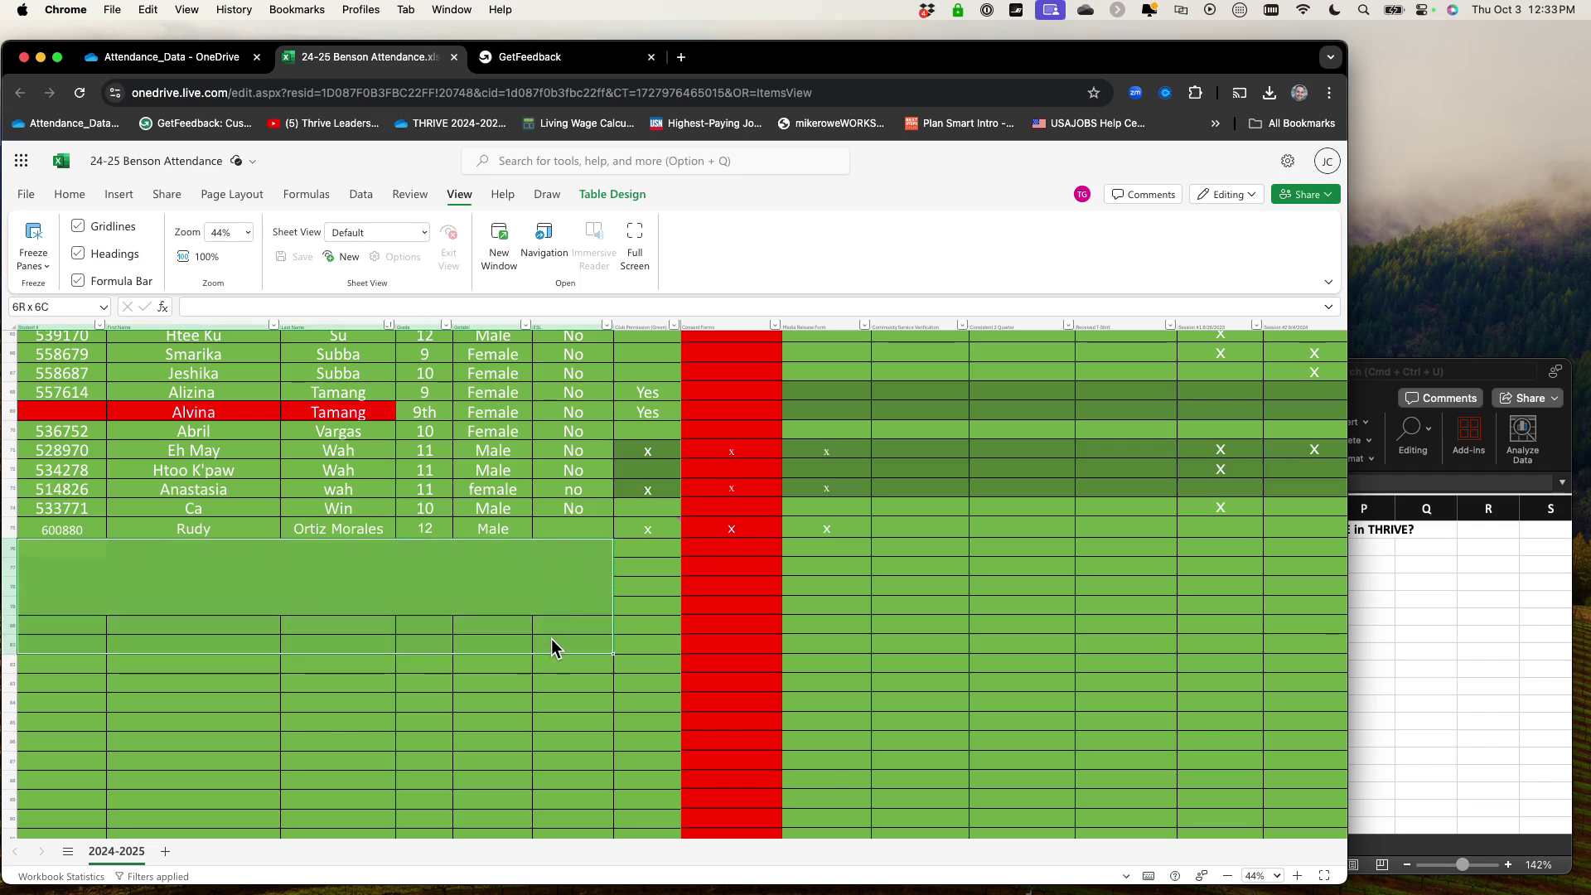
pyautogui.click(69, 195)
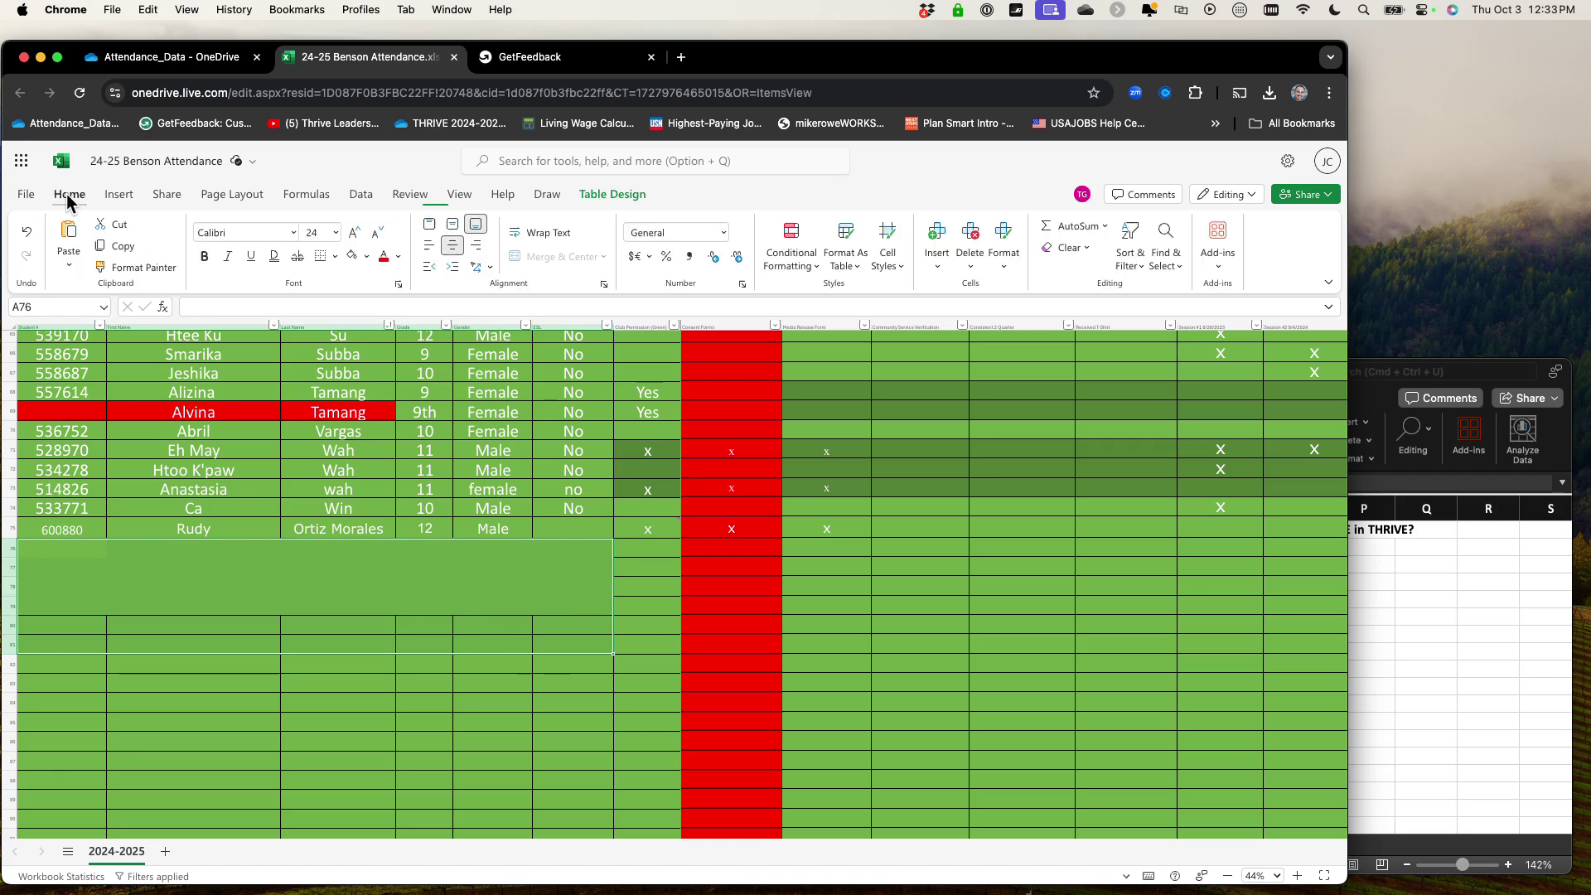
pyautogui.click(68, 249)
pyautogui.click(305, 226)
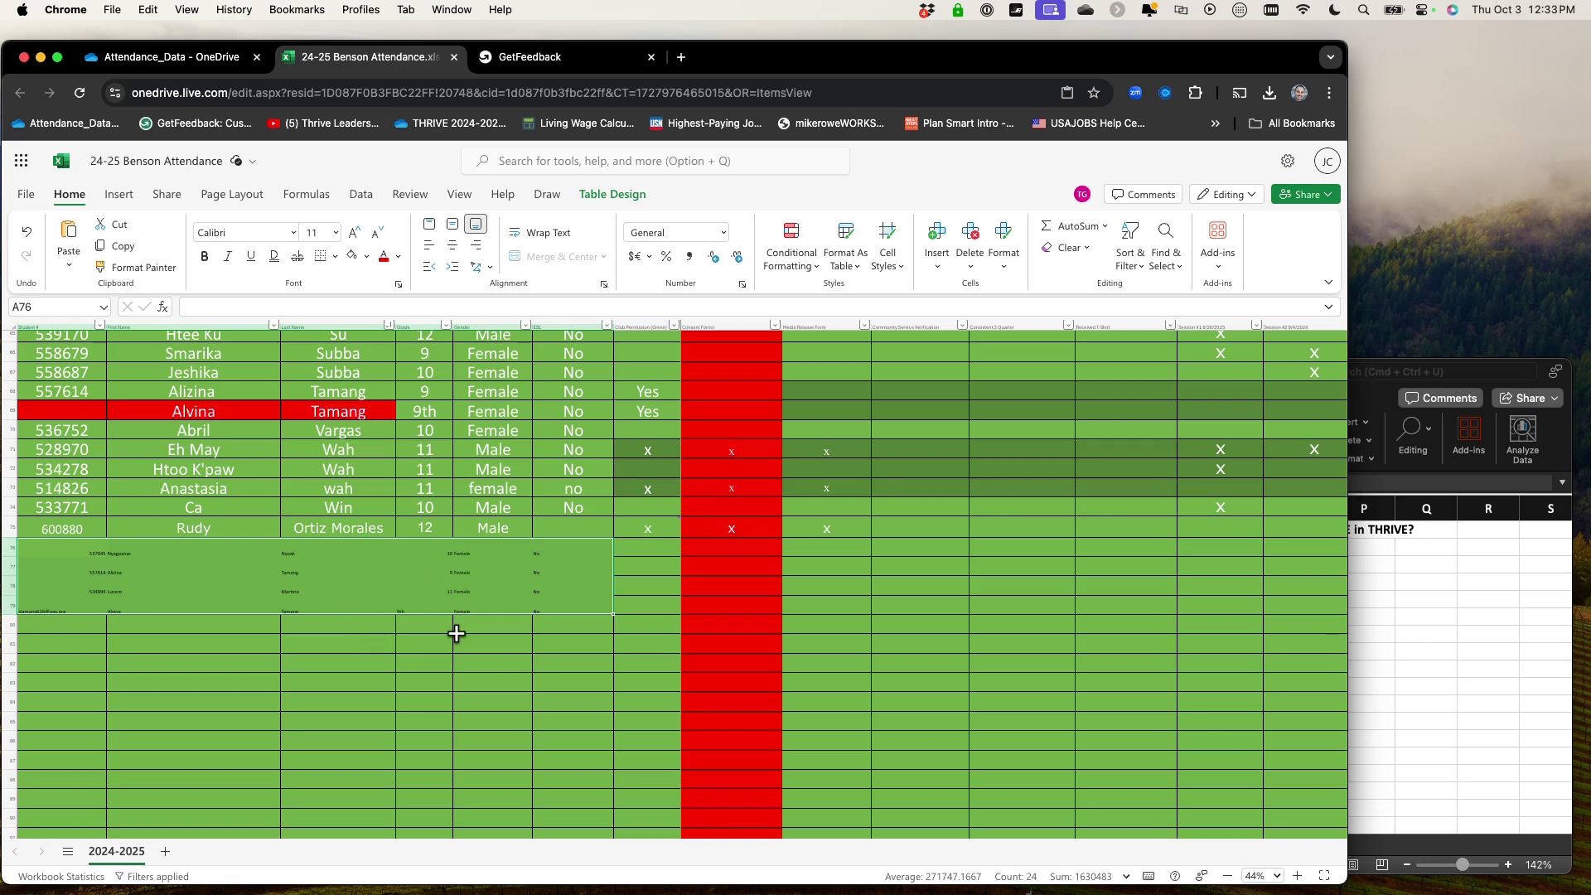
# Set the pasted student rows to font size 20 and center their text horizontally and vertically.
pyautogui.click(336, 235)
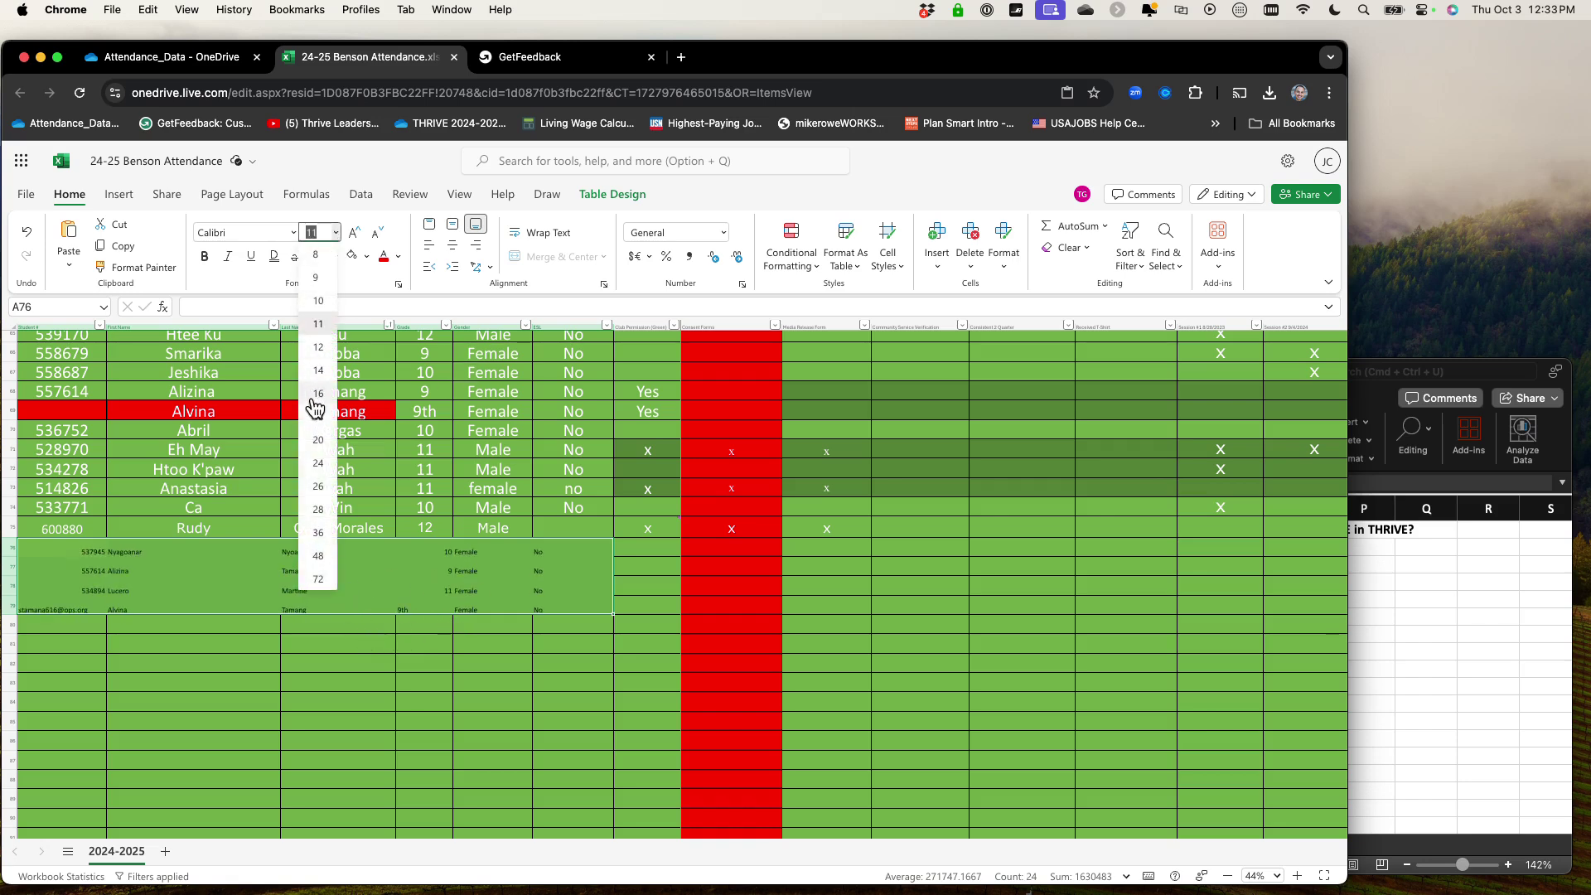
pyautogui.click(318, 439)
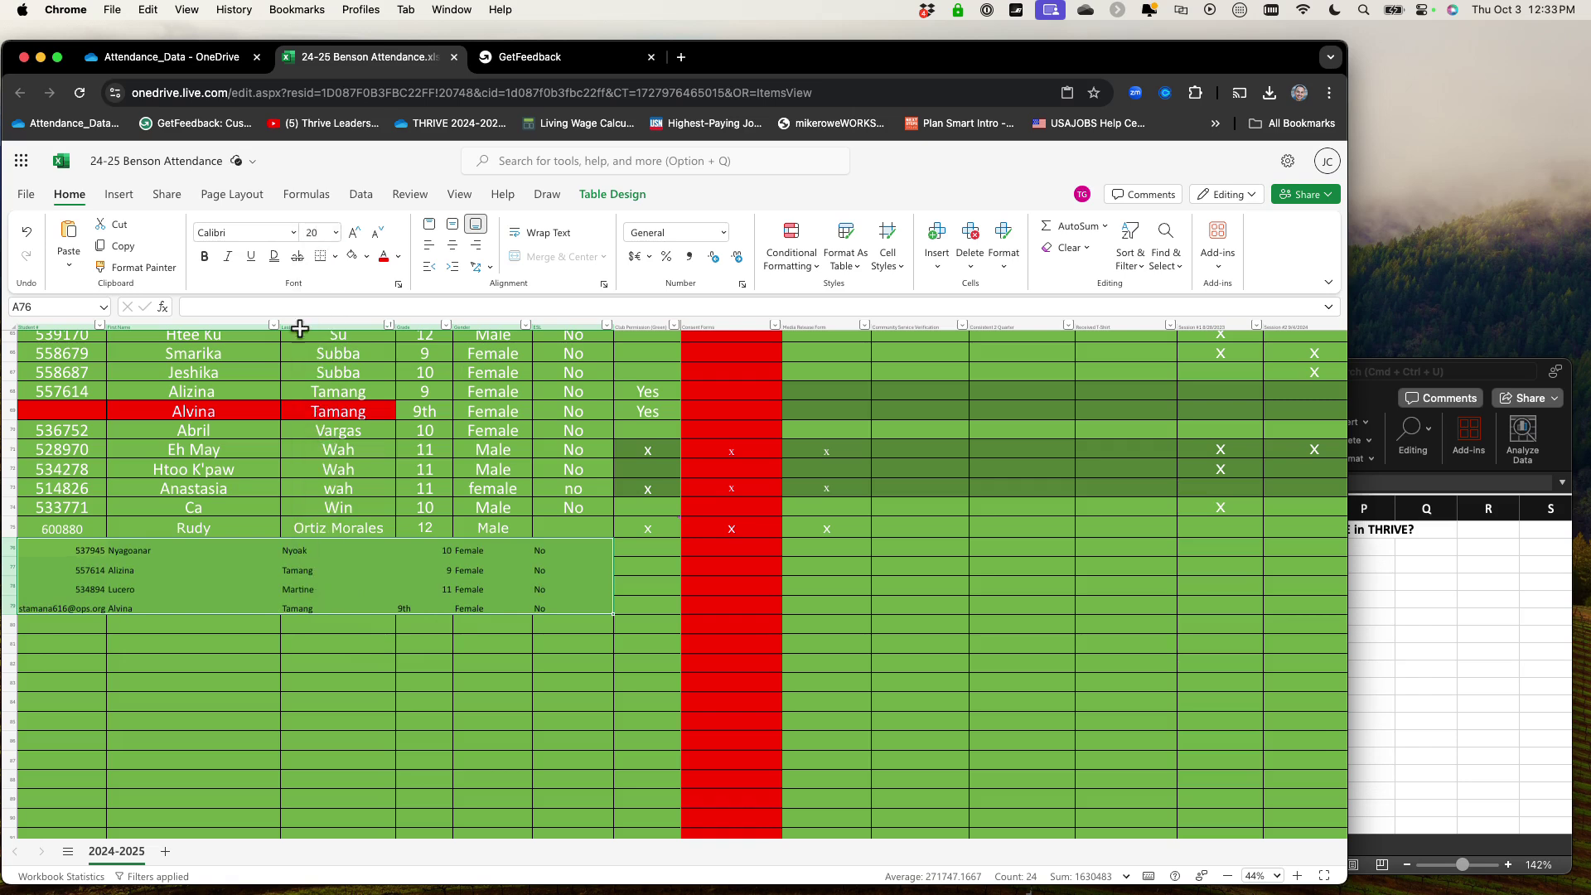
pyautogui.click(454, 249)
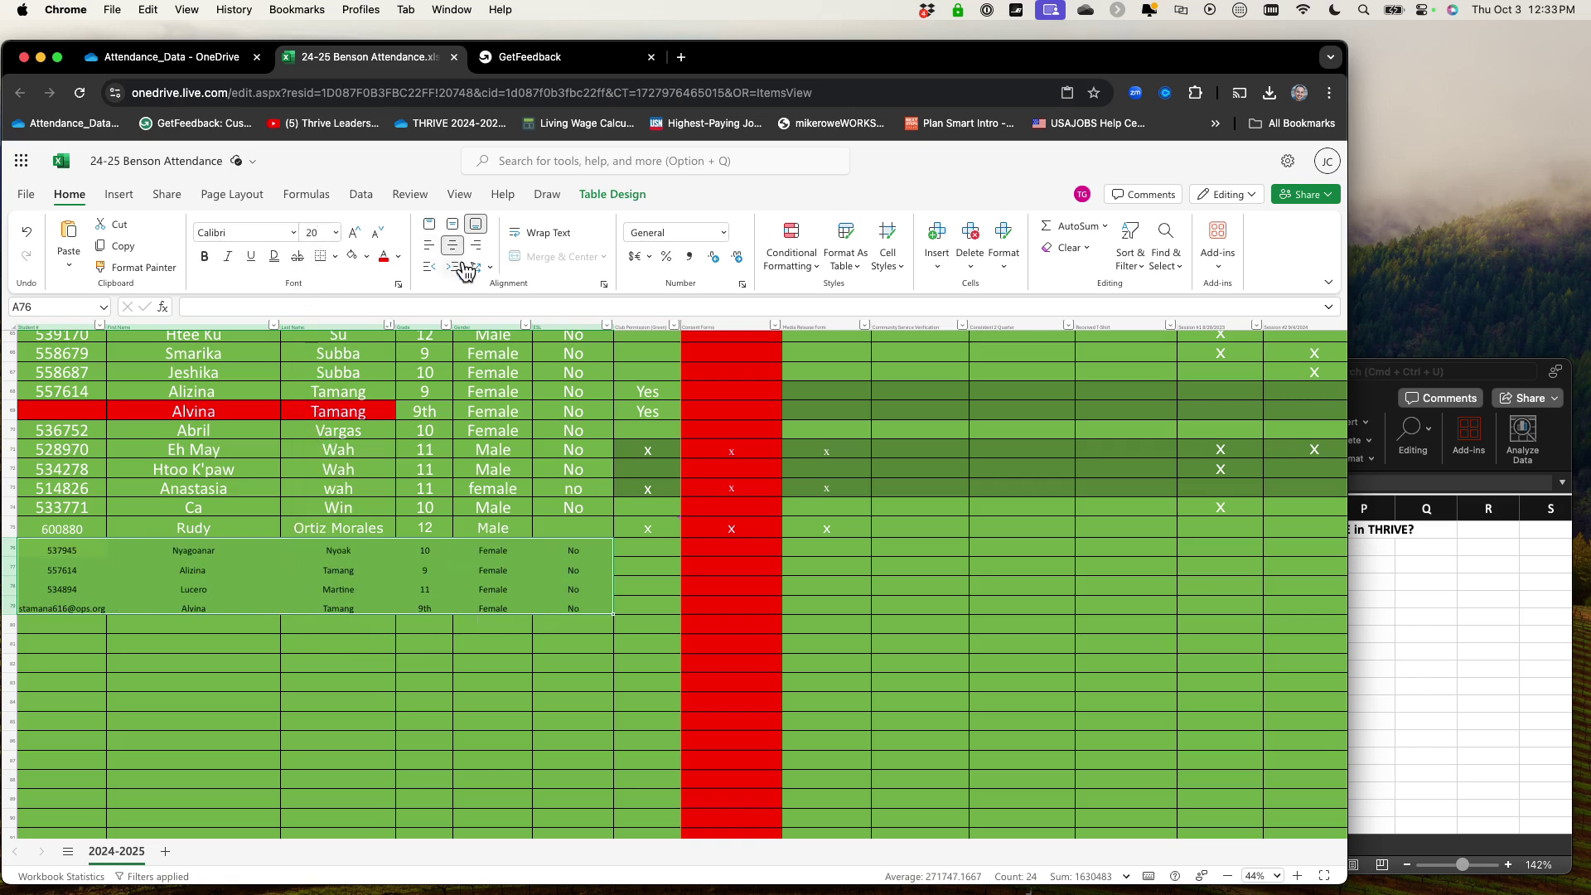
pyautogui.click(453, 224)
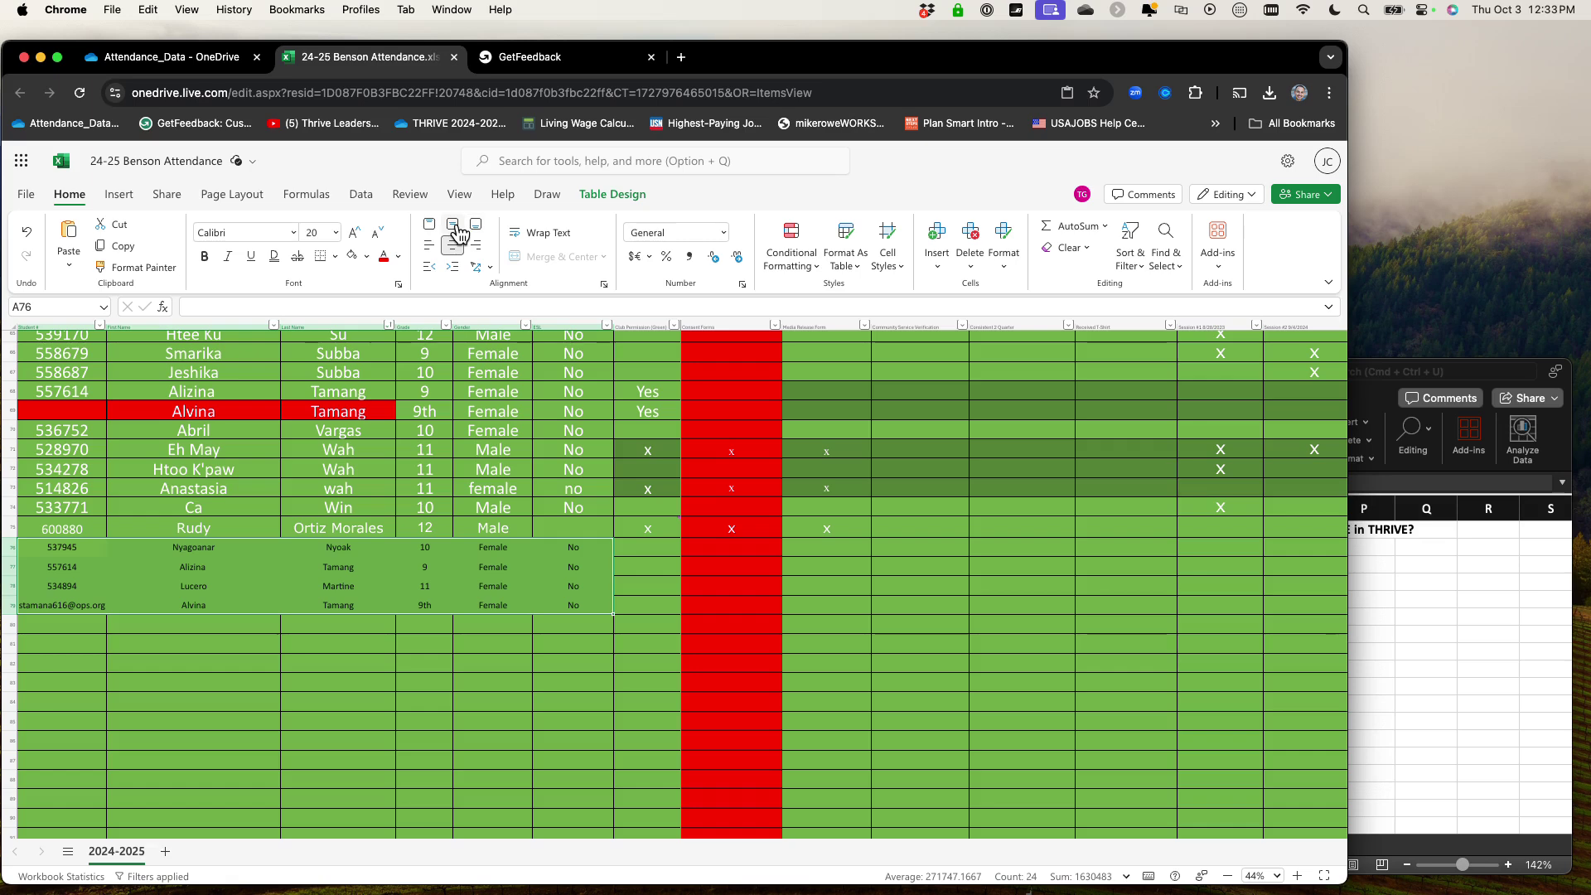
# Change the pasted rows' font color to white and enlarge their text, trying size 26 before settling on 36.
pyautogui.click(336, 234)
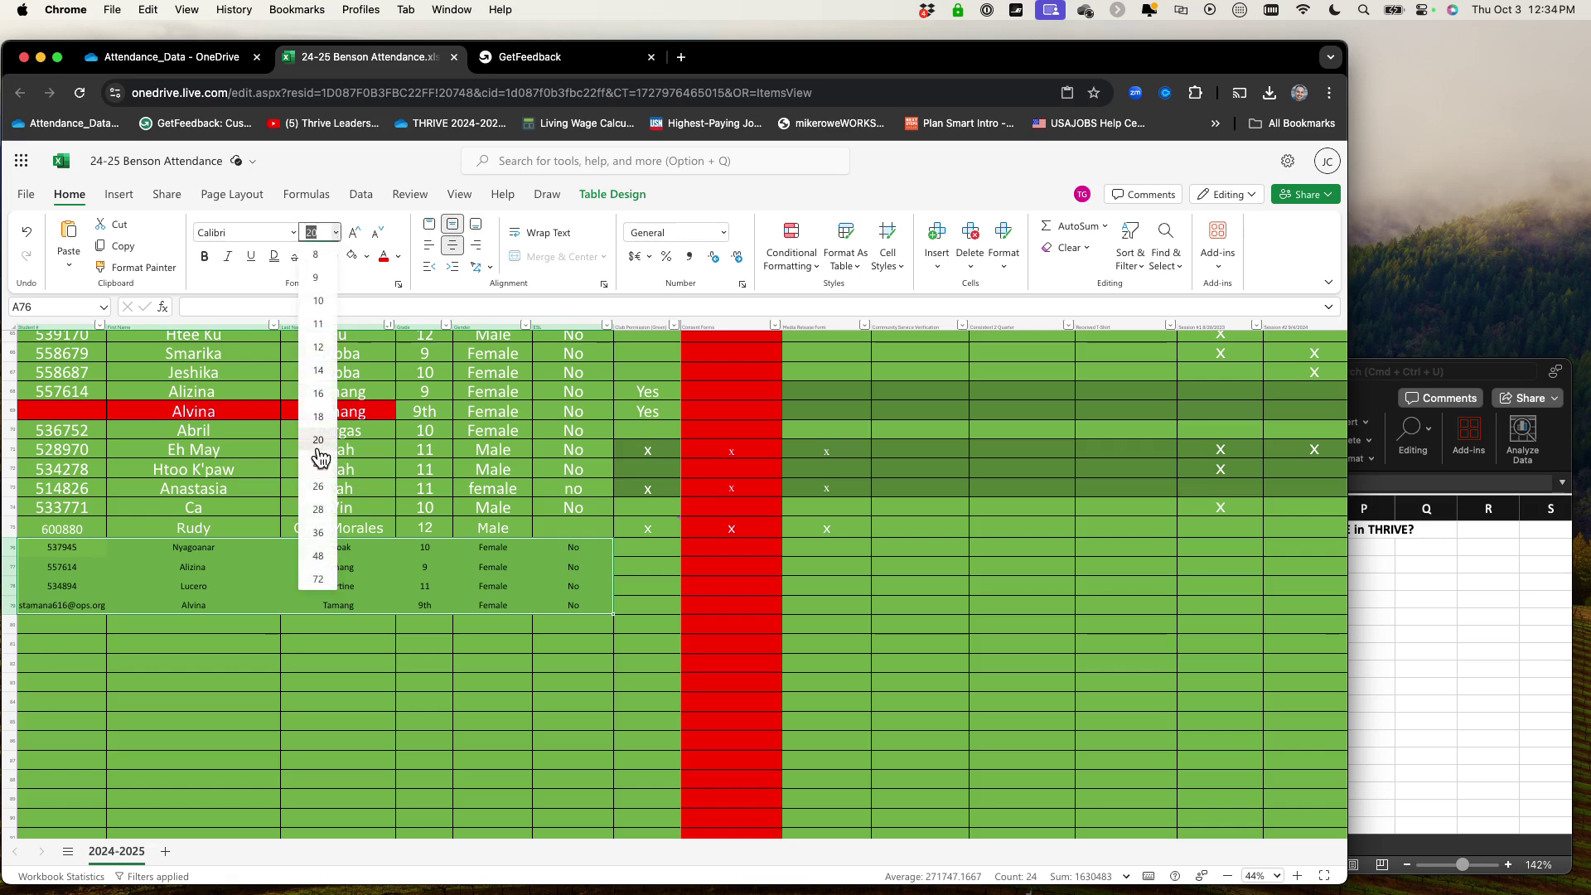
pyautogui.click(320, 493)
pyautogui.click(397, 256)
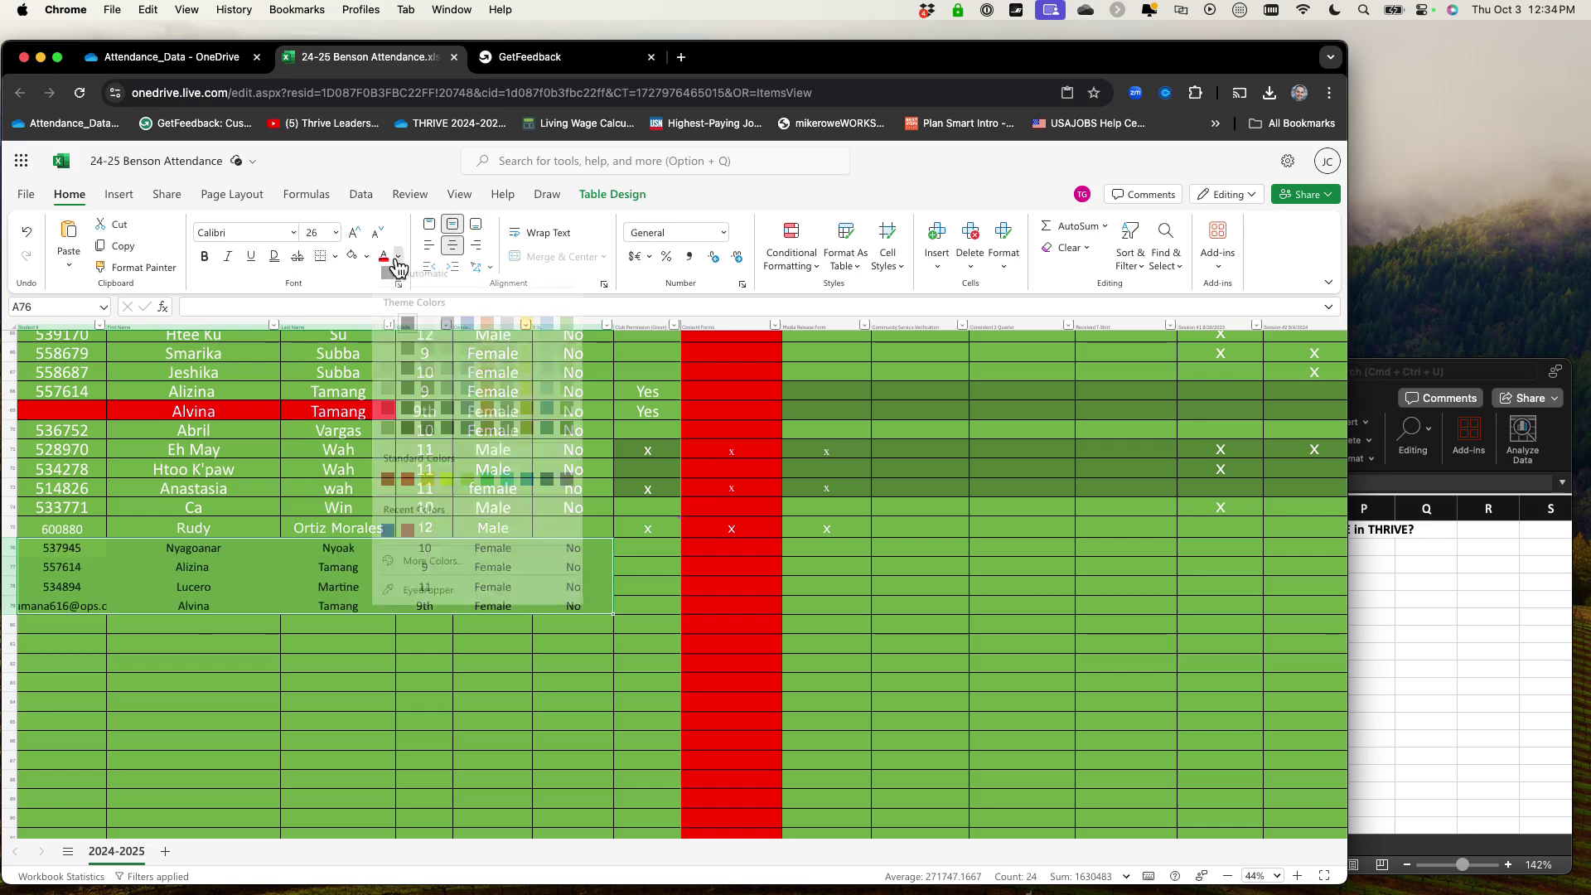
pyautogui.click(384, 329)
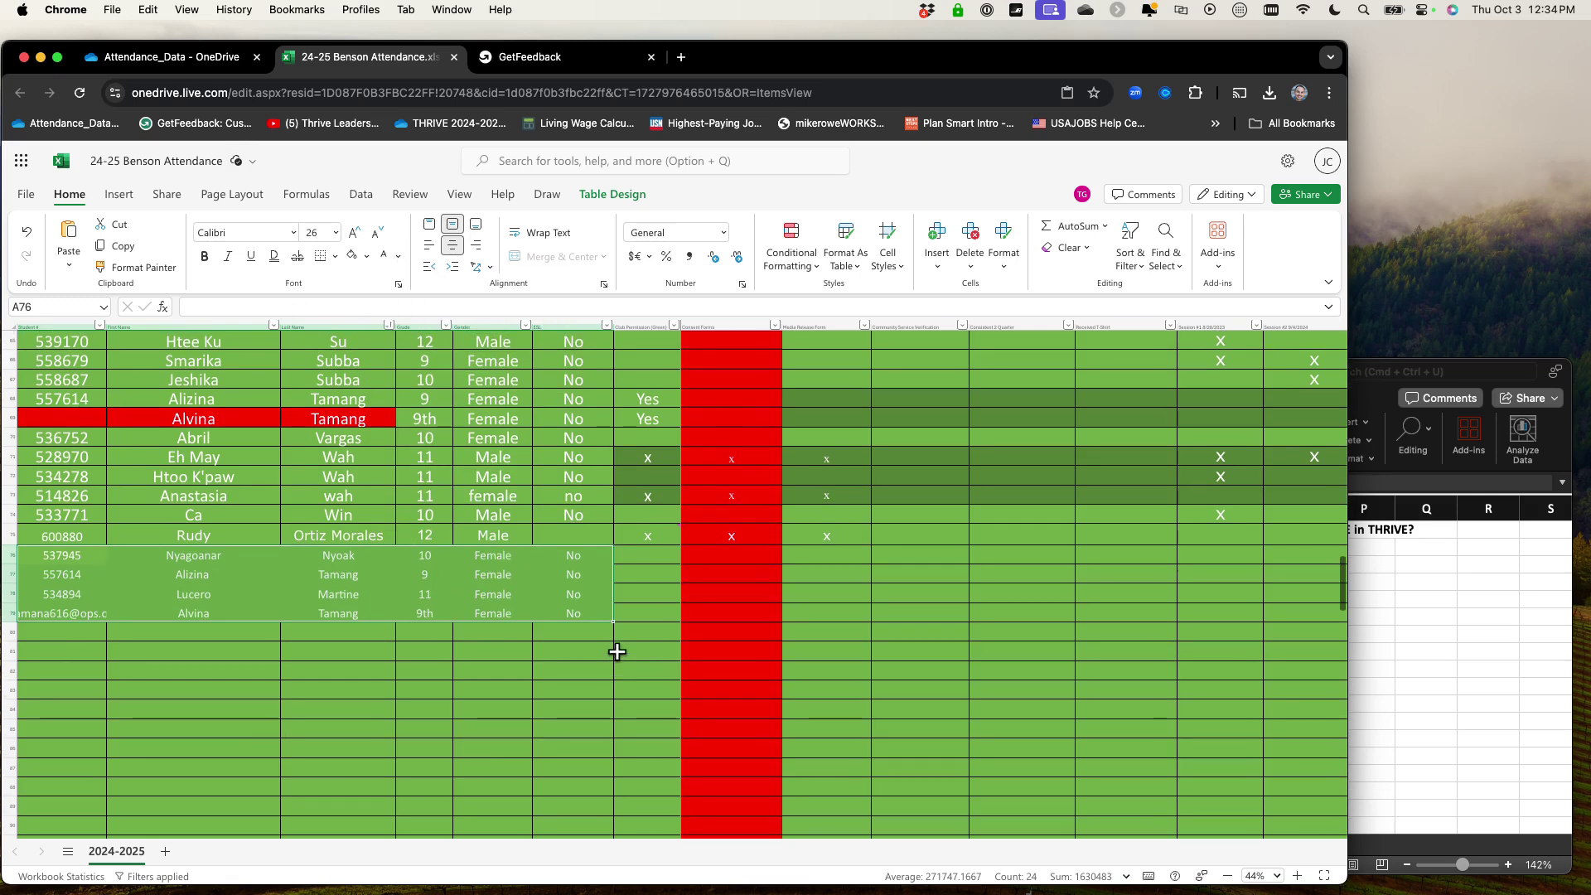
pyautogui.scroll(1, 618, 652)
pyautogui.click(335, 234)
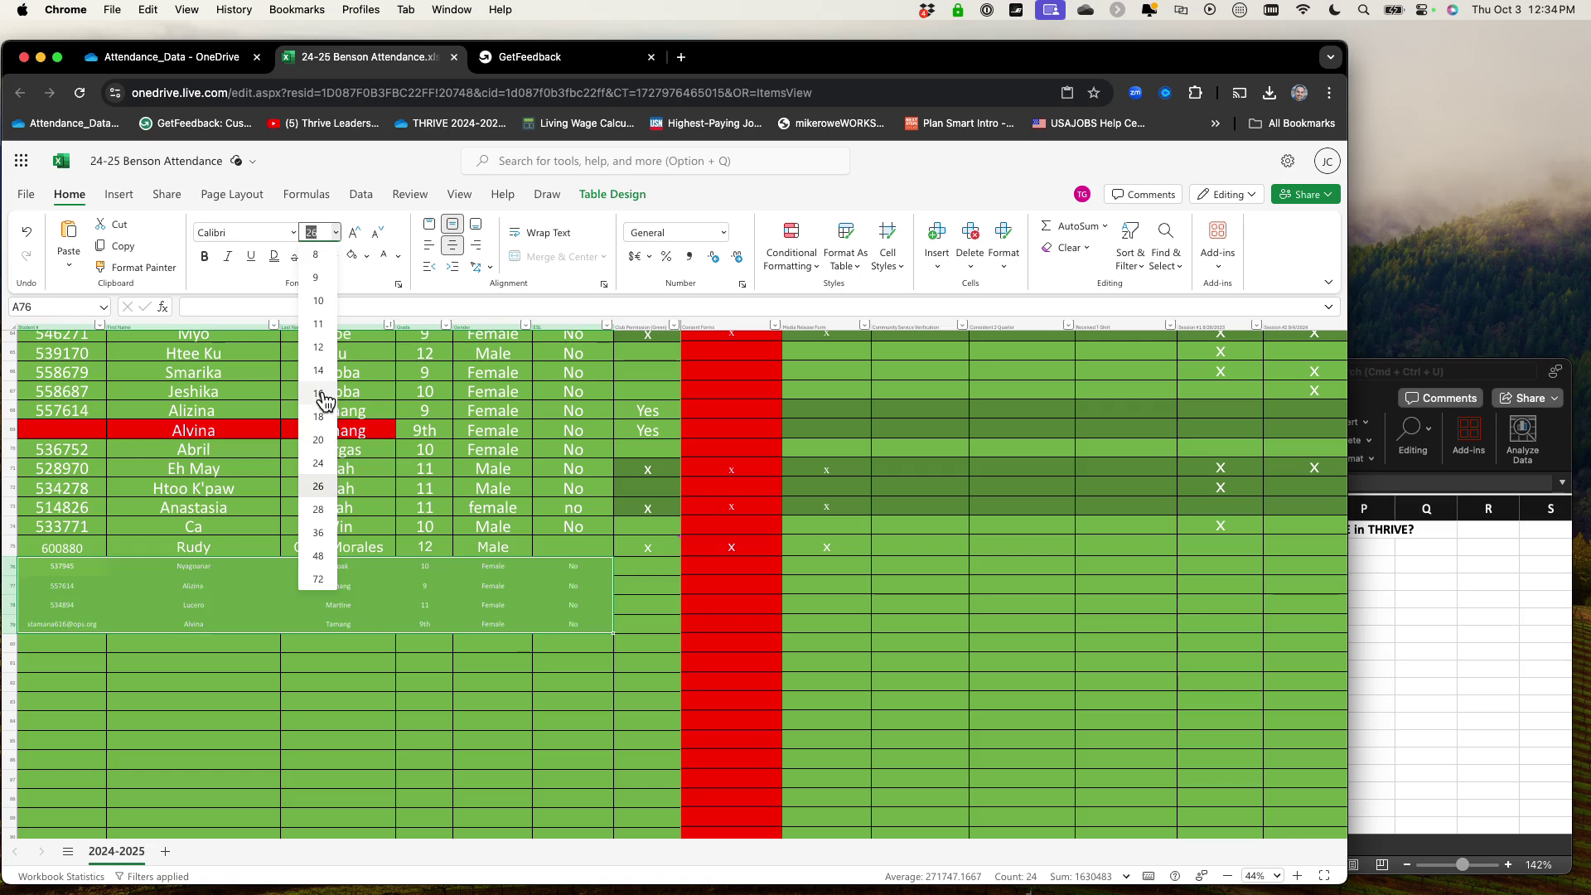
pyautogui.click(319, 531)
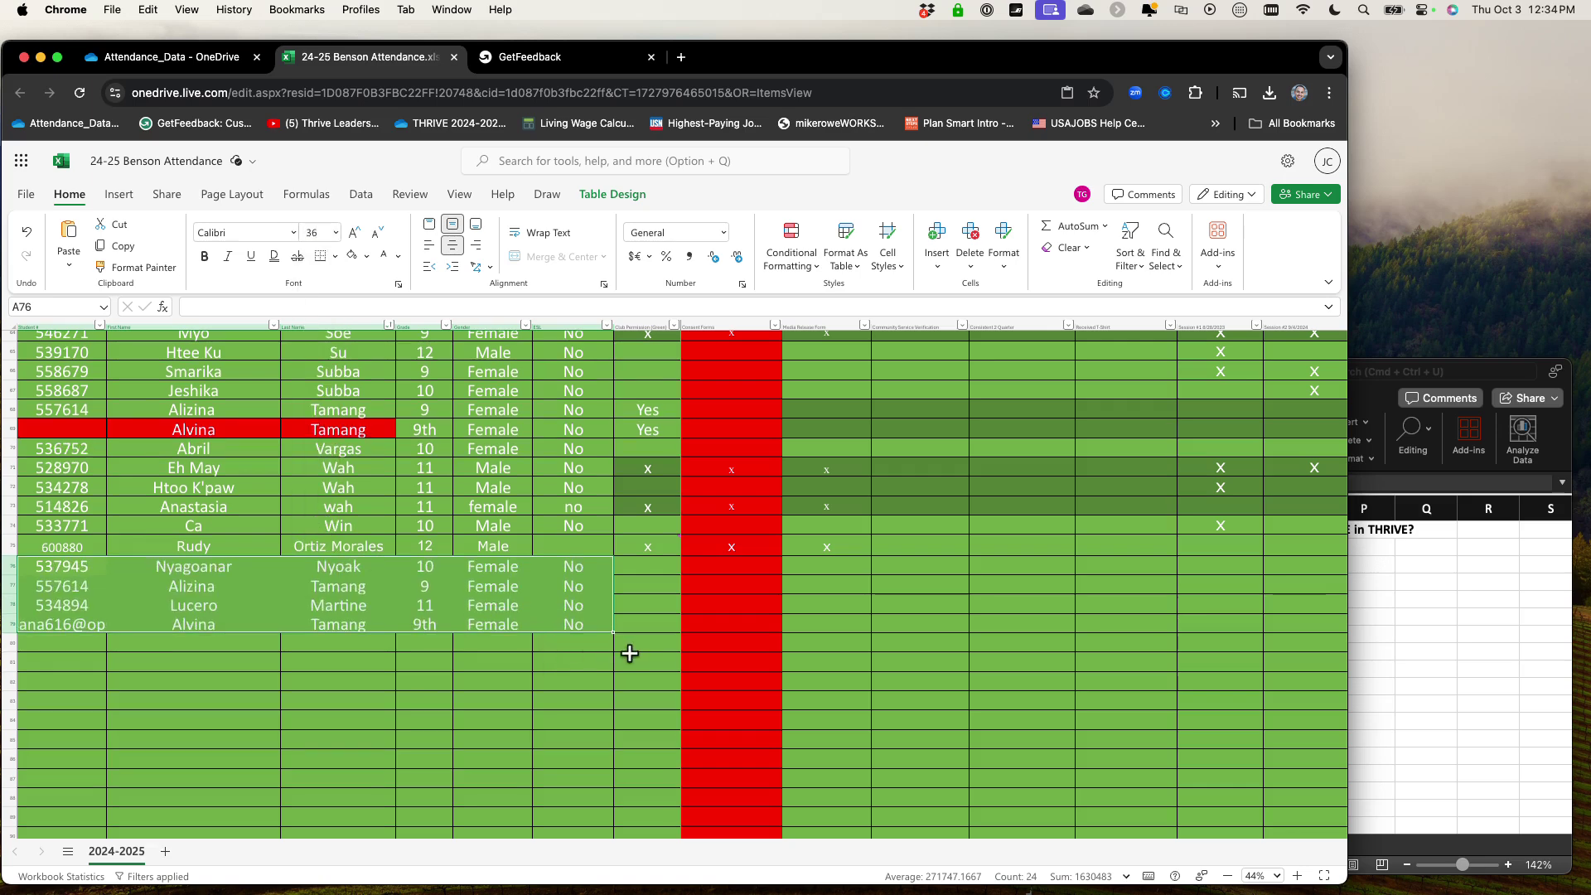
pyautogui.click(638, 659)
# Mark the four added students as present with an x in V76:V79 of the blue session column.
pyautogui.hscroll(5, 770, 643)
pyautogui.hscroll(3, 770, 643)
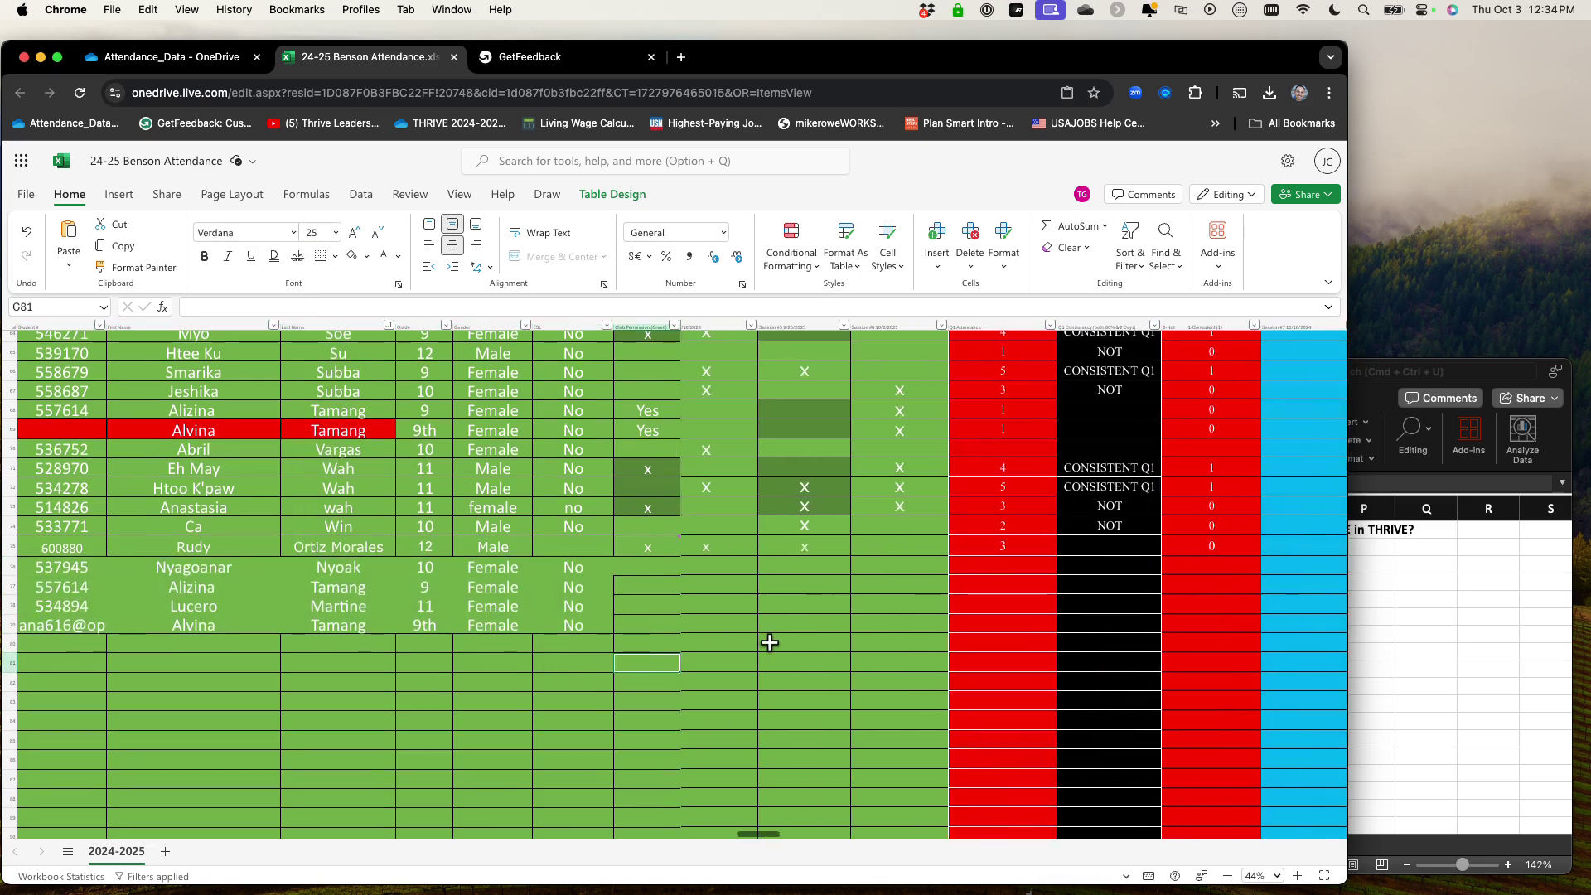
pyautogui.hscroll(-3, 770, 643)
pyautogui.hscroll(5, 770, 642)
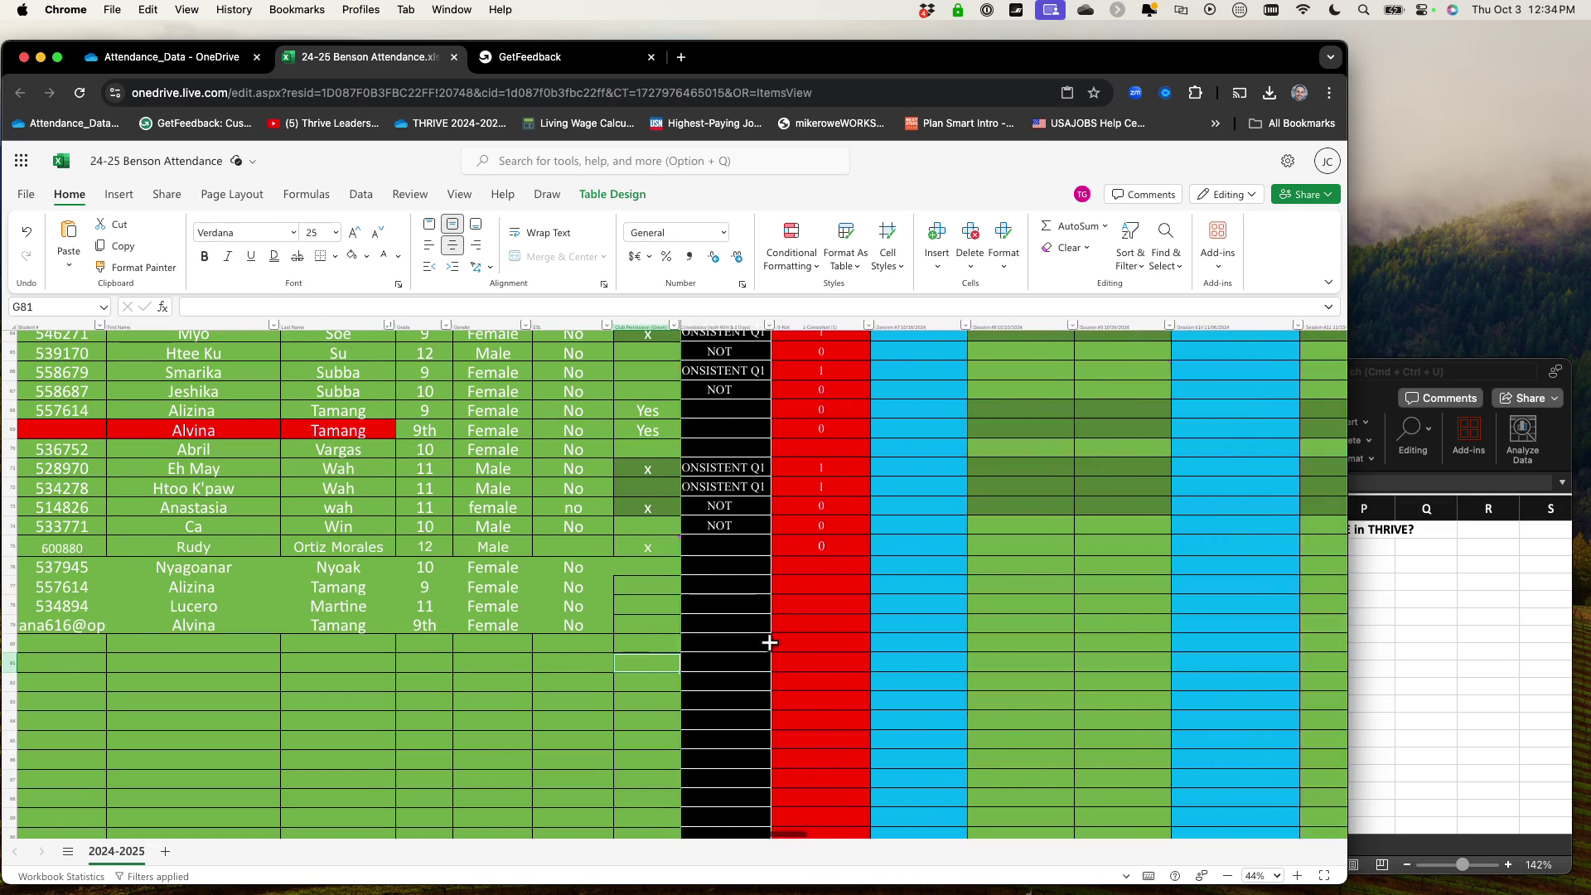
pyautogui.click(883, 563)
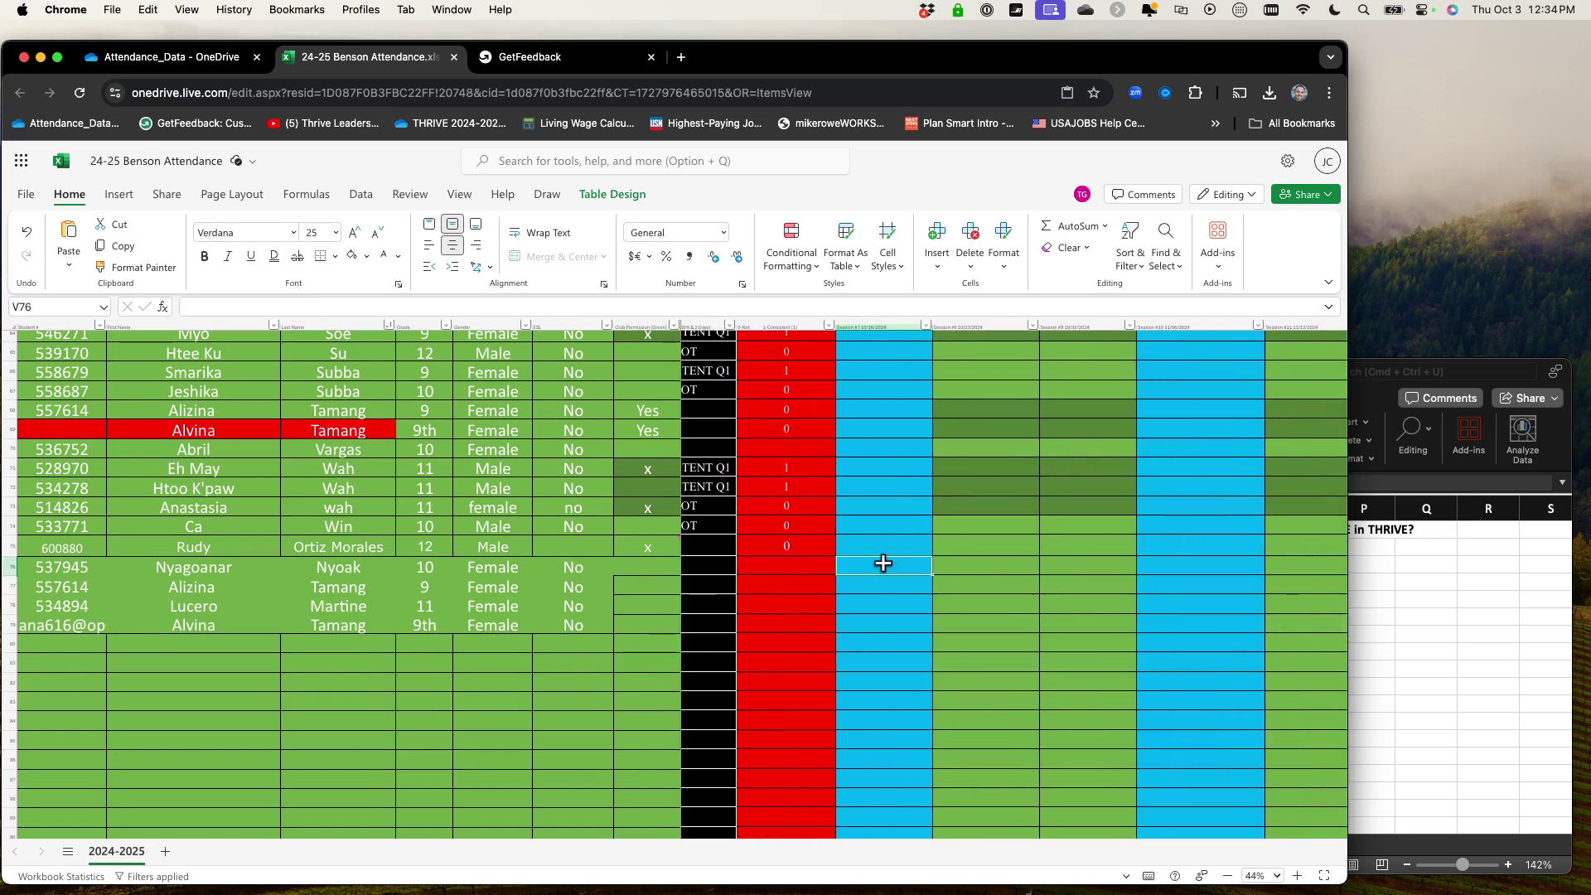
pyautogui.write('x')
pyautogui.press('Return')
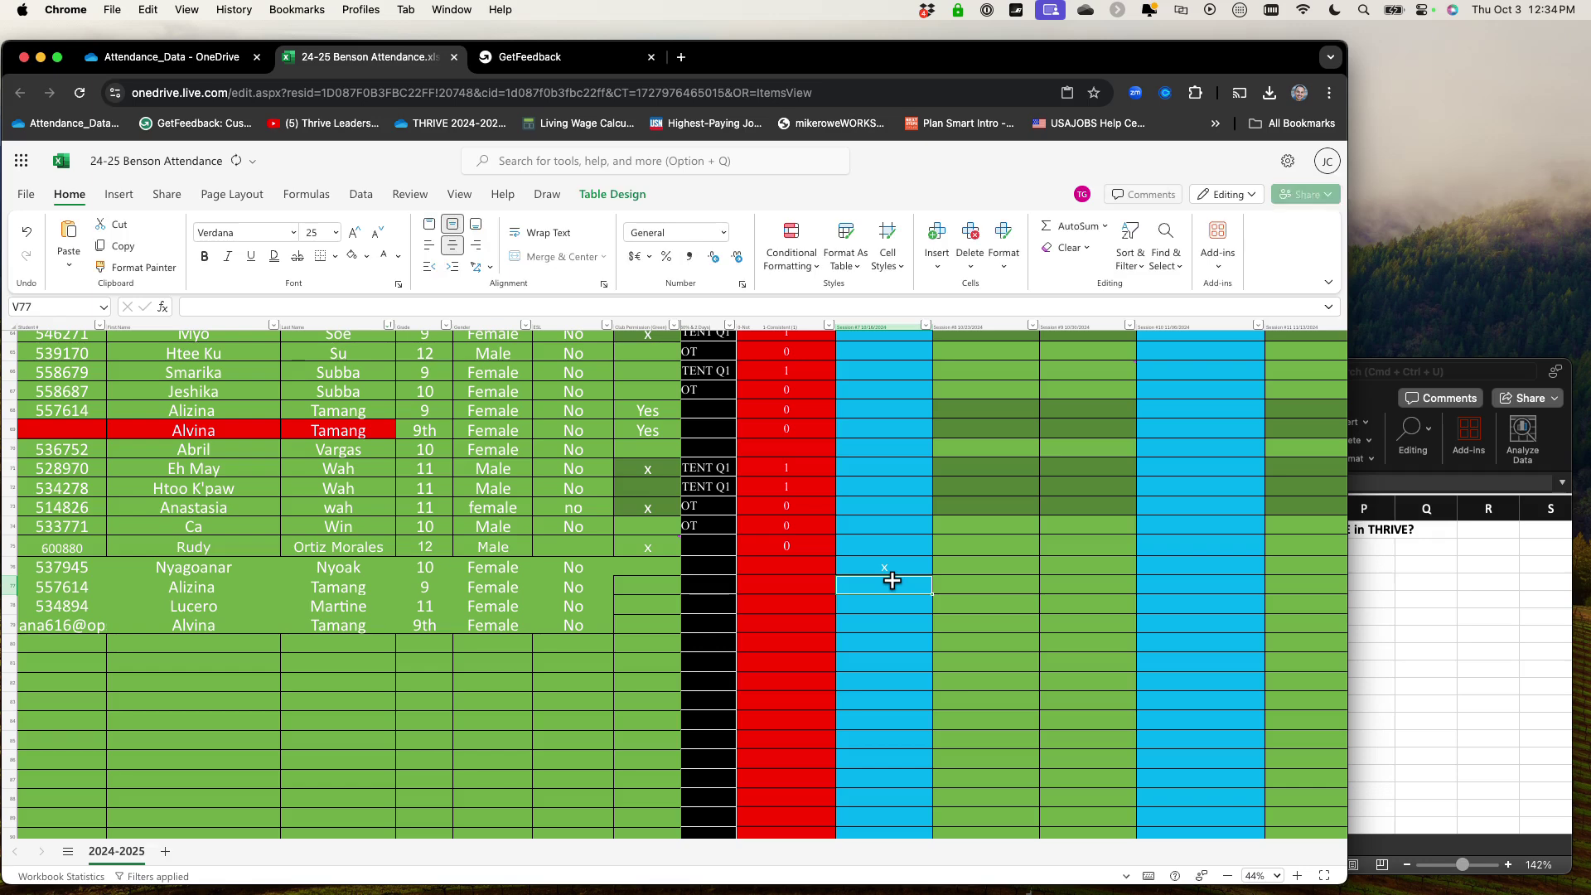
pyautogui.write('x')
pyautogui.press('Return')
pyautogui.write('x')
pyautogui.press('Return')
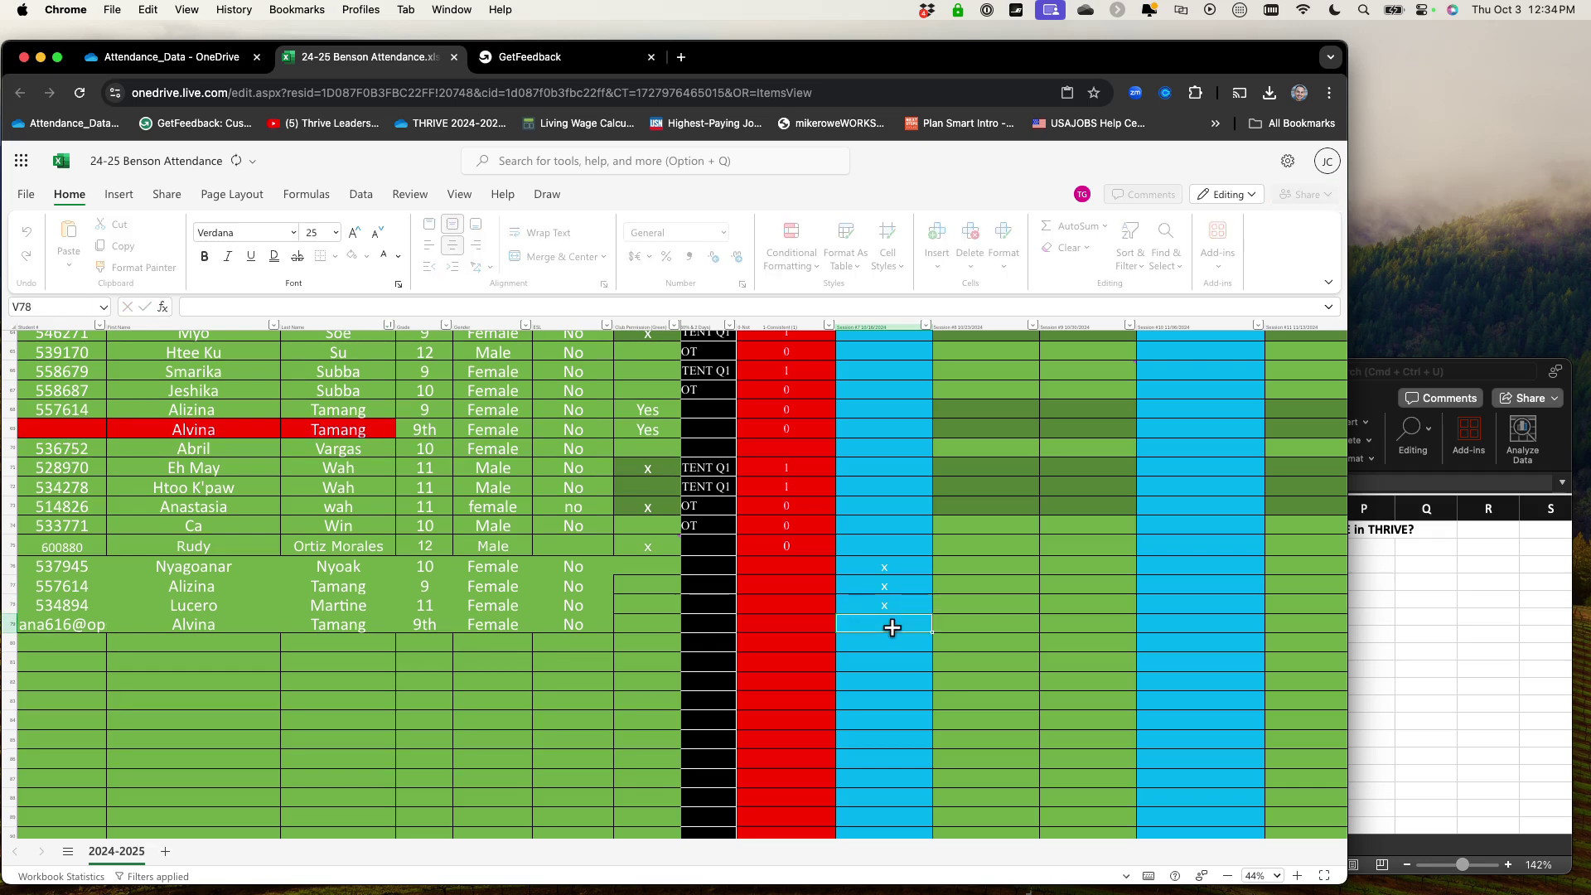
pyautogui.write('x')
pyautogui.click(897, 660)
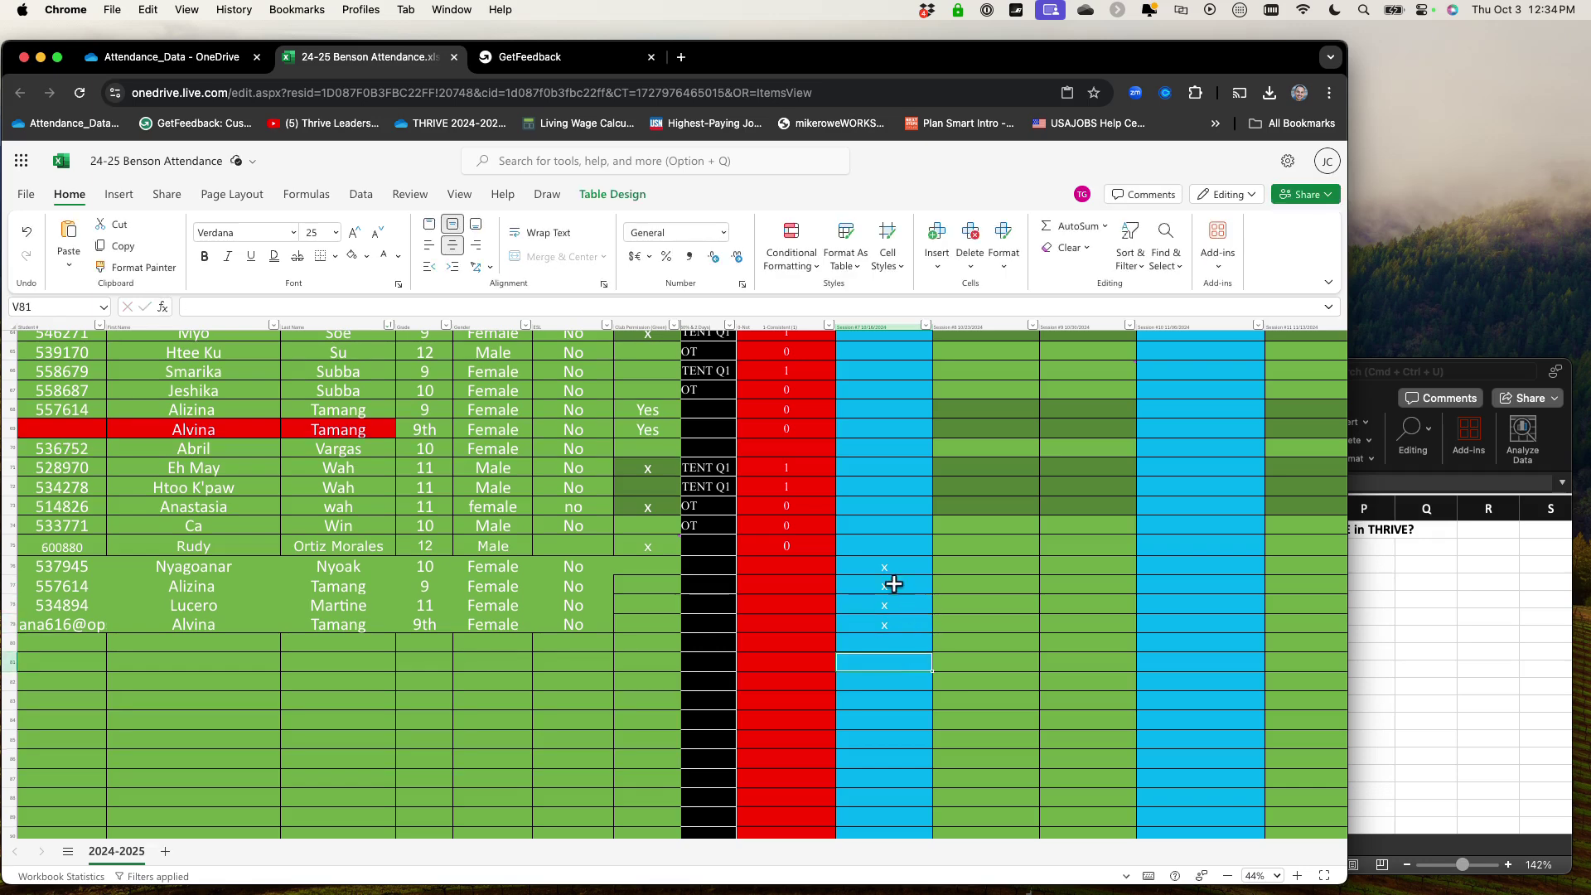
# Sort the attendance table by Last Name from A to Z, keeping the sorting to just my view, and review the reordered roster.
pyautogui.hscroll(-10, 856, 651)
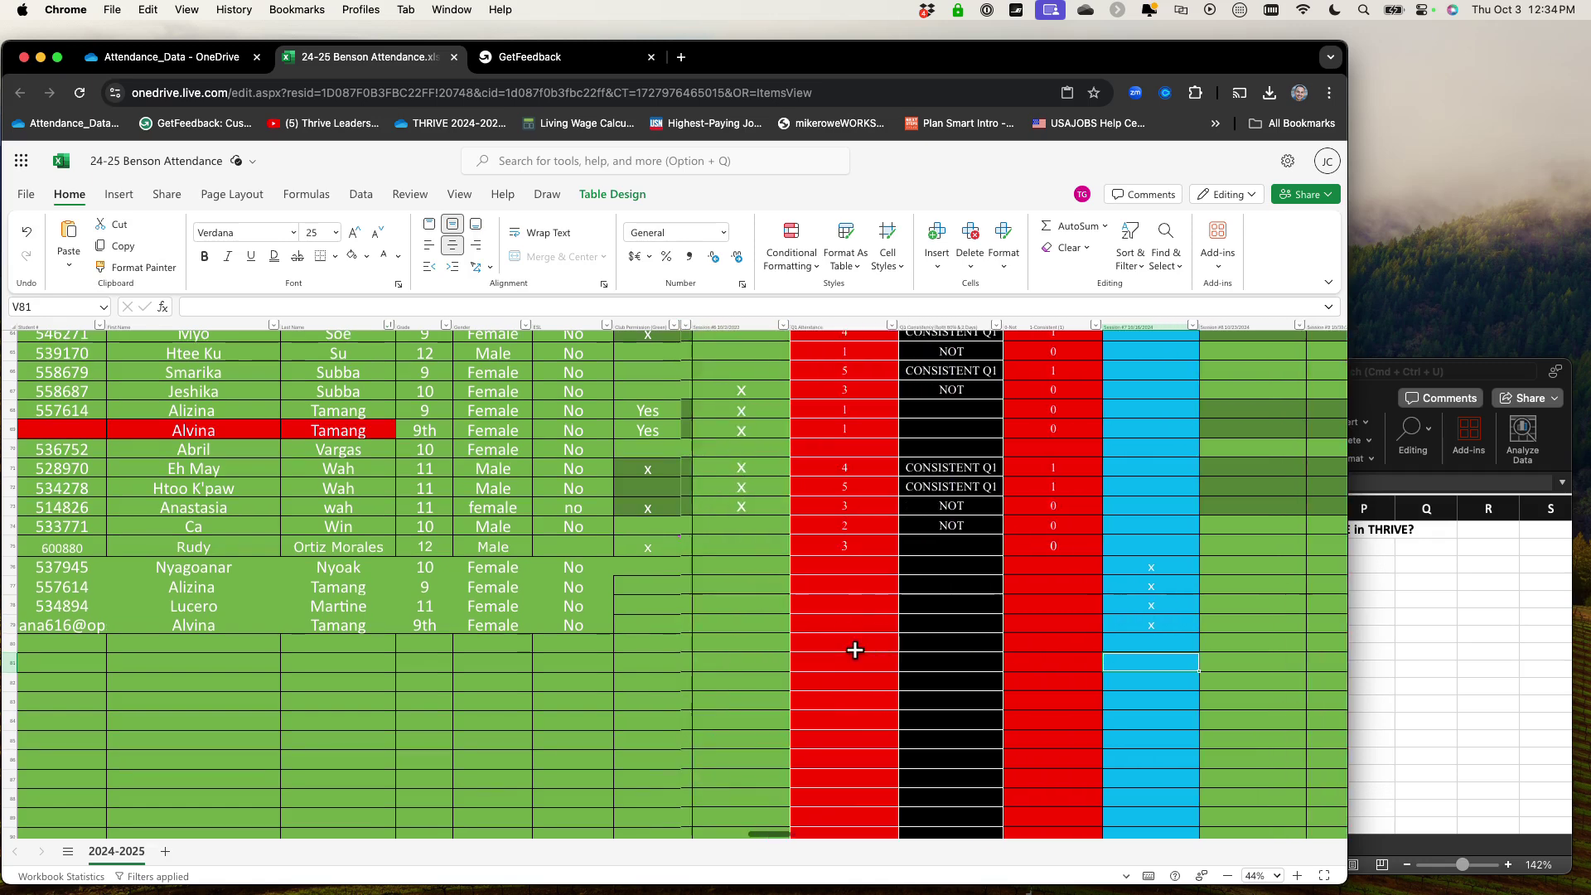
pyautogui.scroll(5, 527, 688)
pyautogui.scroll(15, 527, 689)
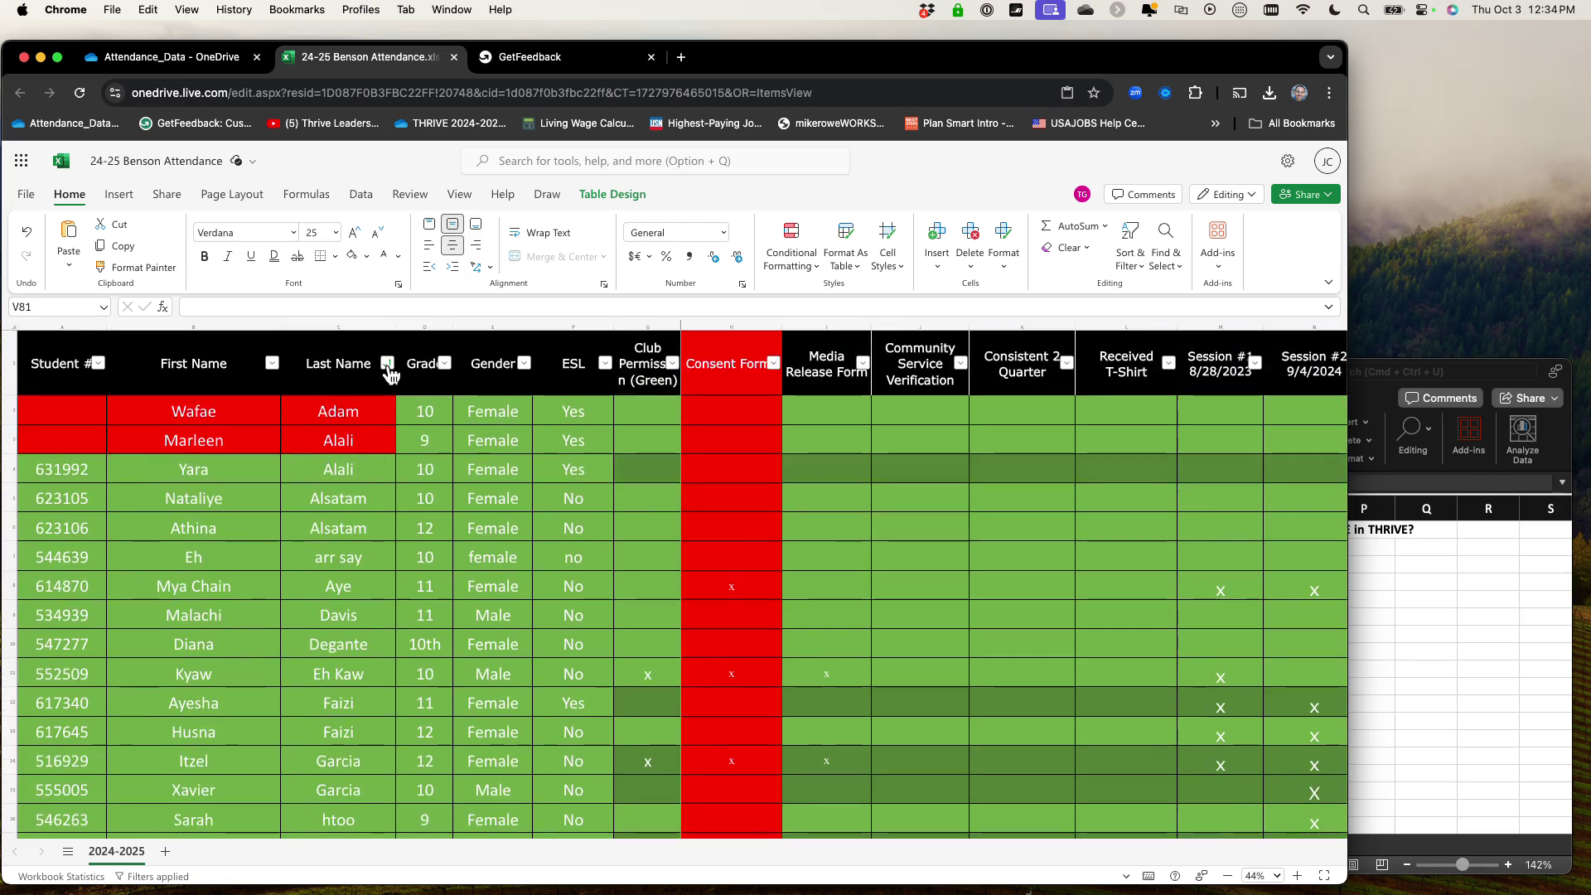
pyautogui.click(387, 364)
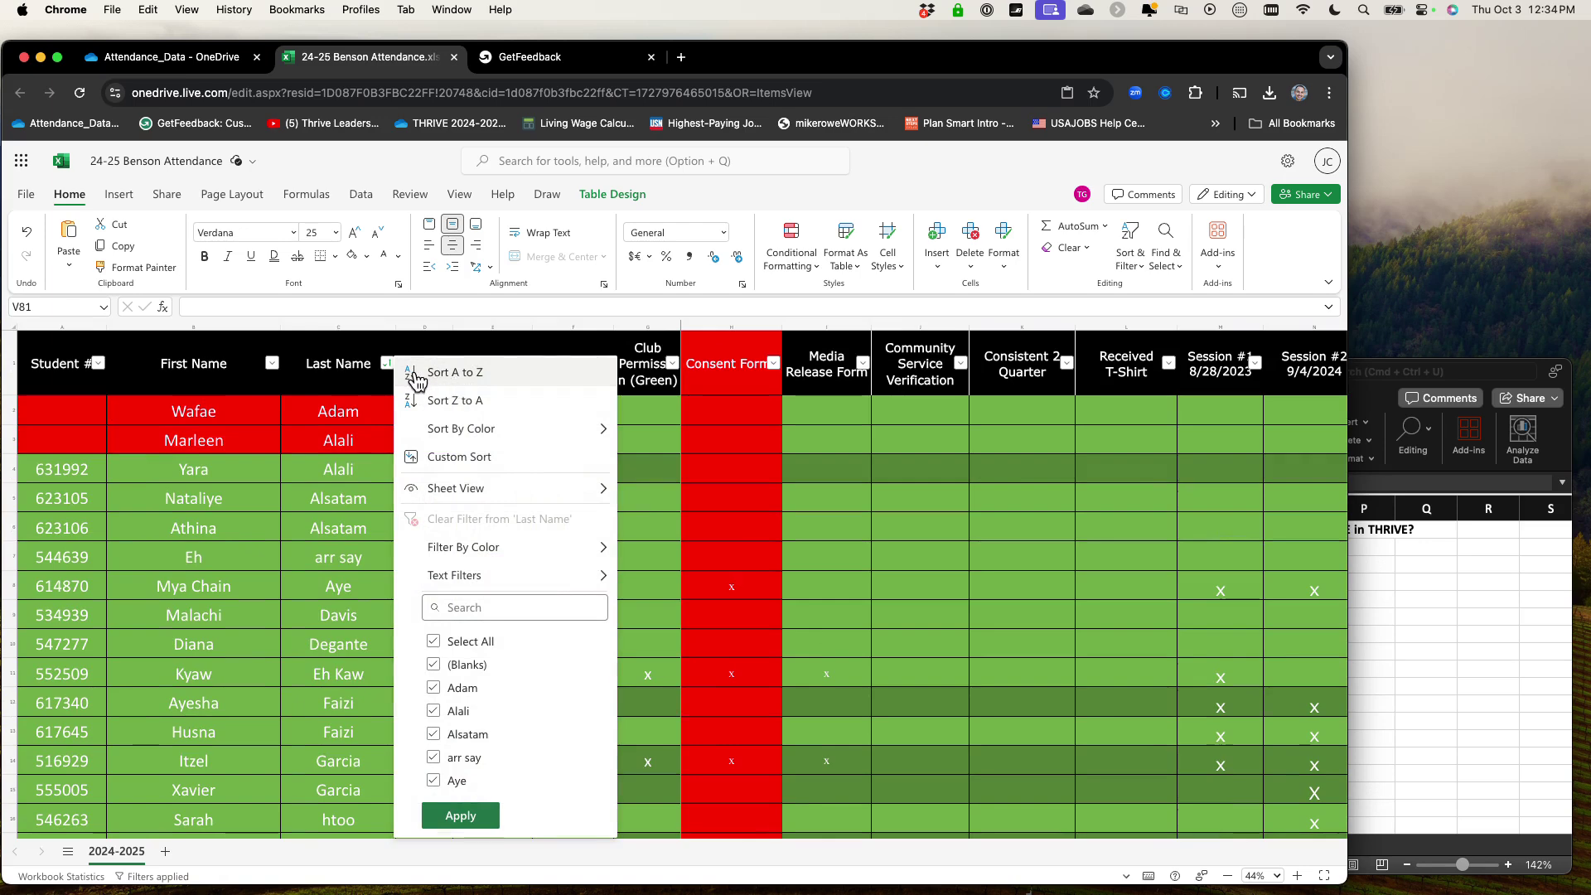
pyautogui.click(469, 381)
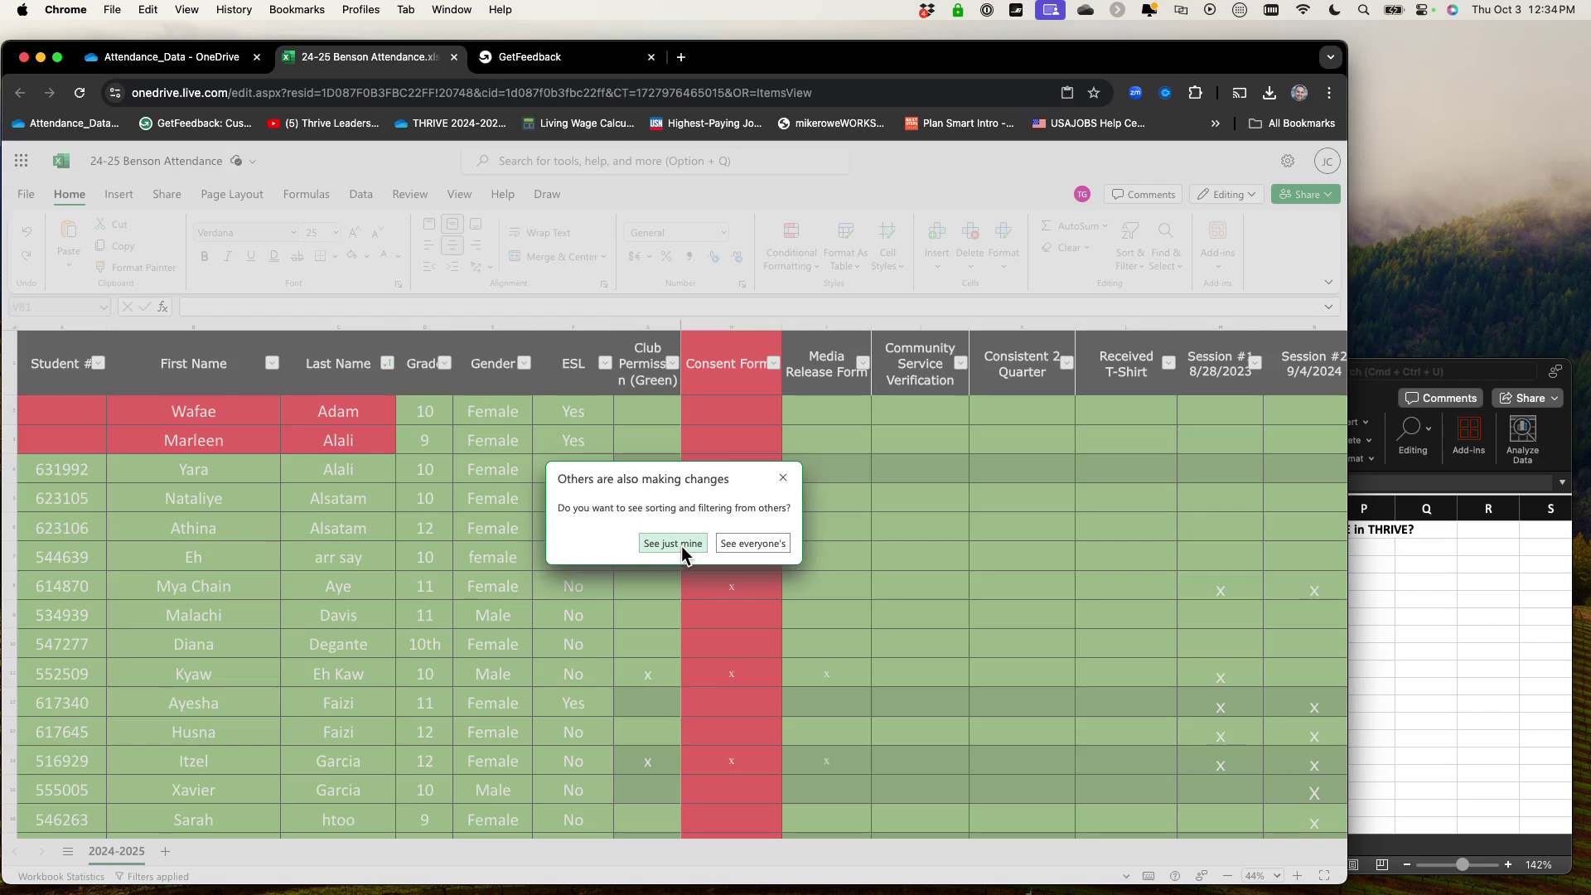
pyautogui.click(683, 549)
pyautogui.scroll(-15, 539, 556)
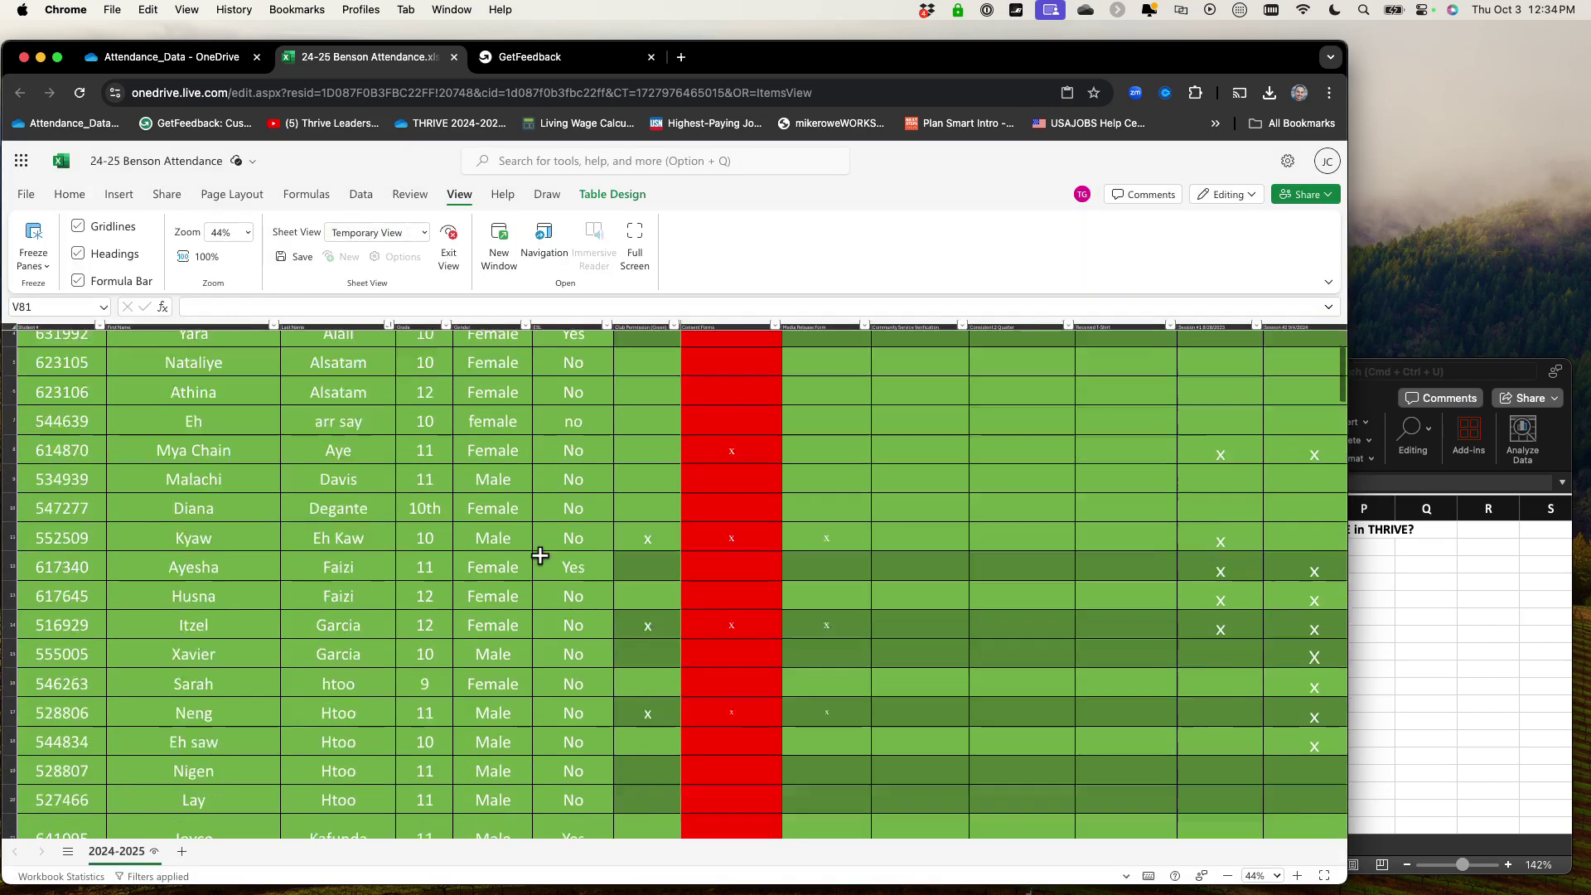
pyautogui.scroll(-6, 539, 556)
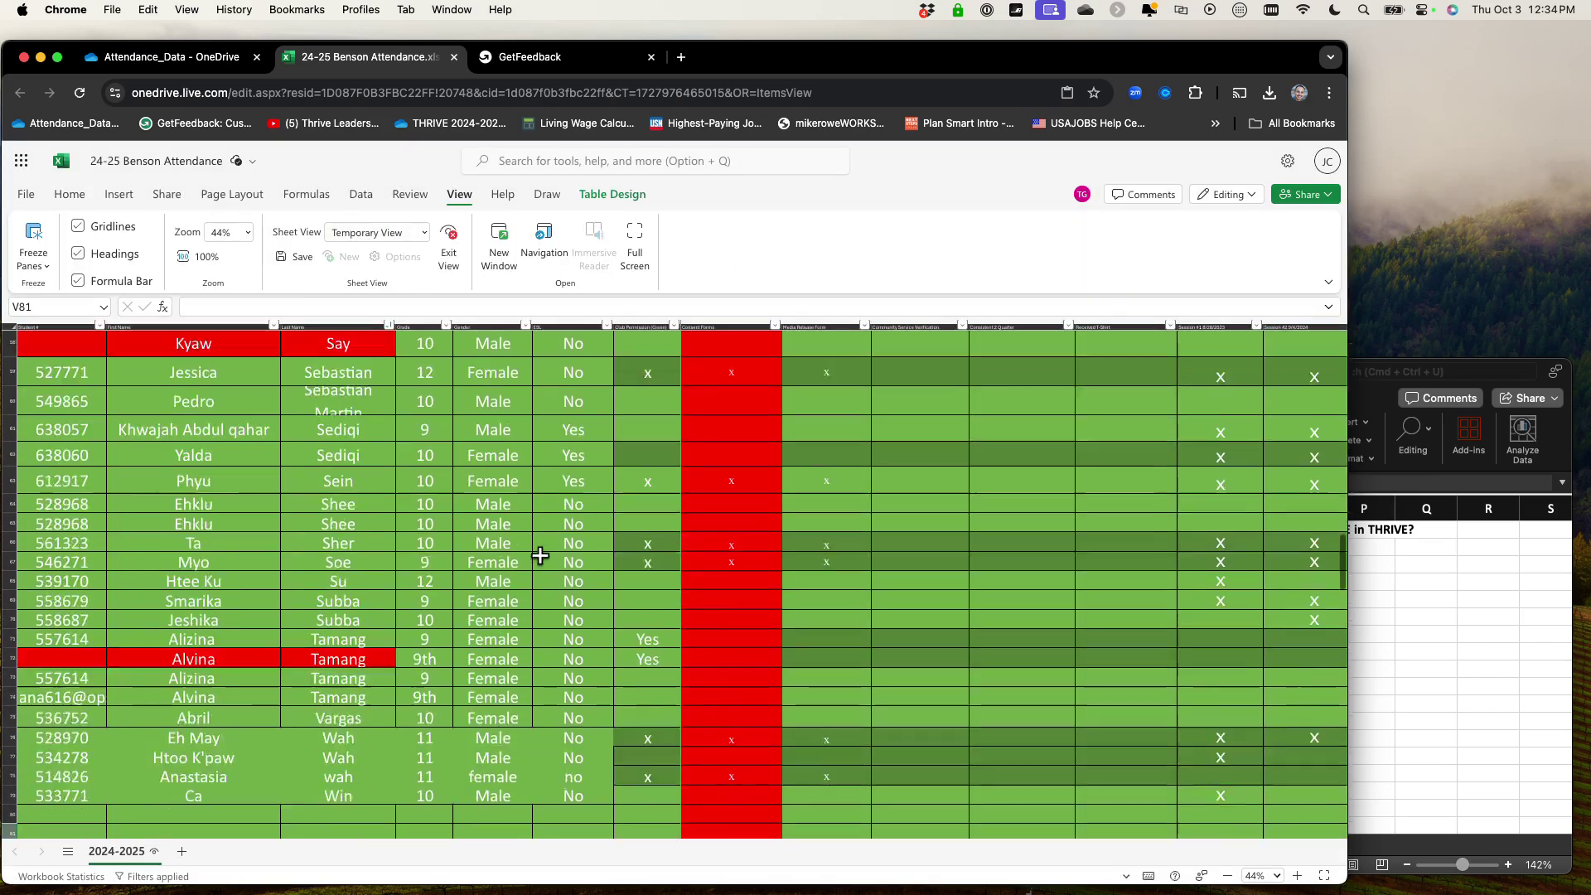
# Examine the roster sorted by last name, checking where the newly added students fall among the existing rows.
pyautogui.scroll(15, 540, 556)
pyautogui.scroll(-10, 540, 556)
pyautogui.scroll(-5, 540, 556)
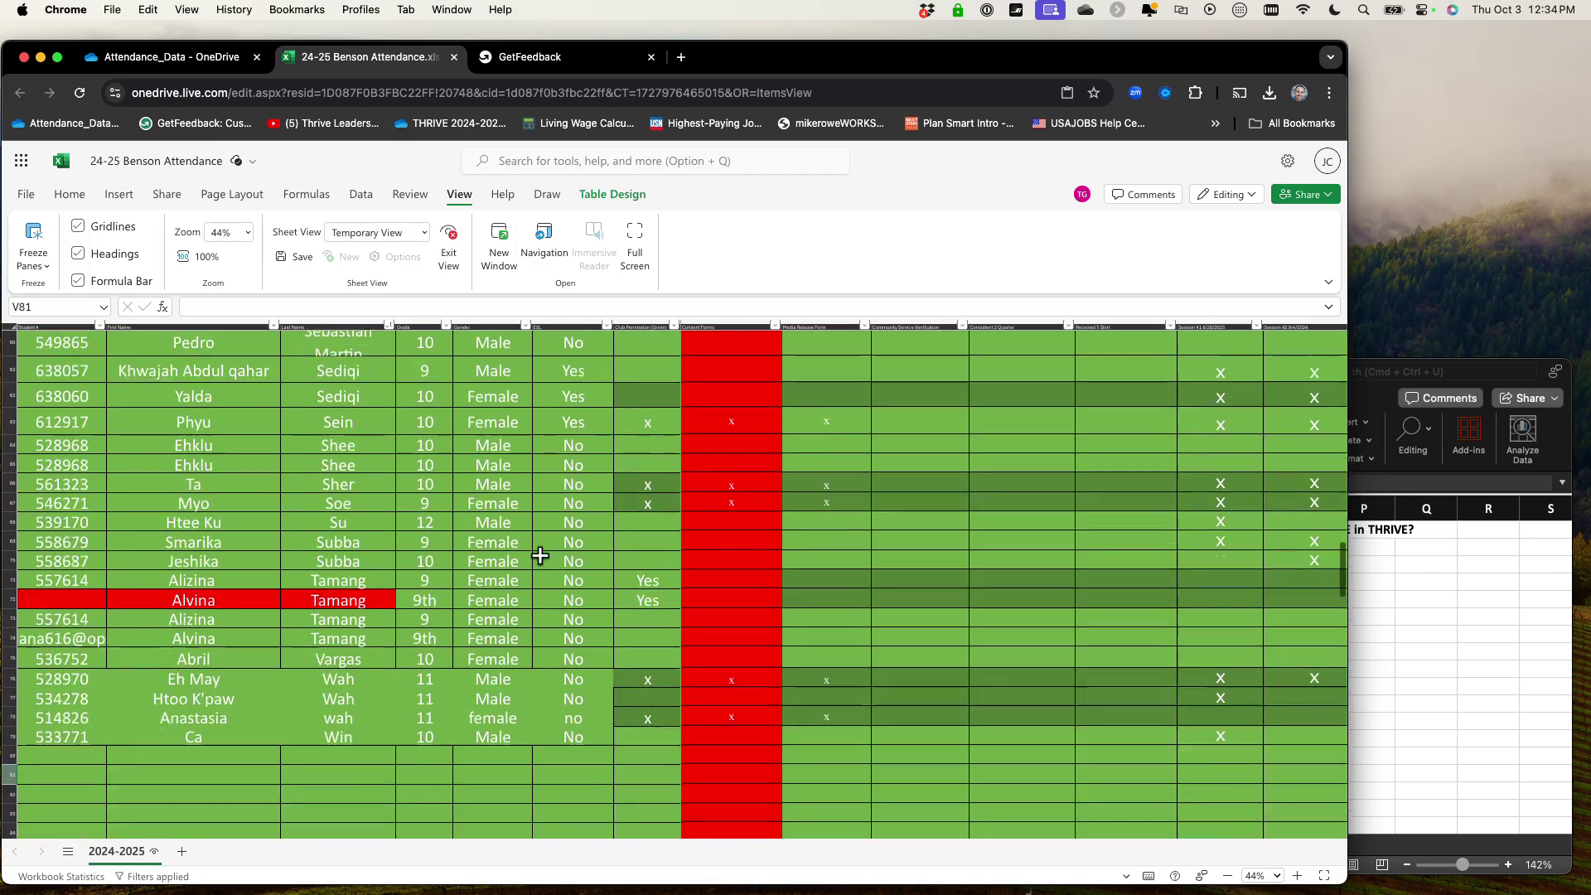
pyautogui.scroll(12, 422, 527)
pyautogui.scroll(-8, 423, 527)
pyautogui.scroll(-5, 422, 527)
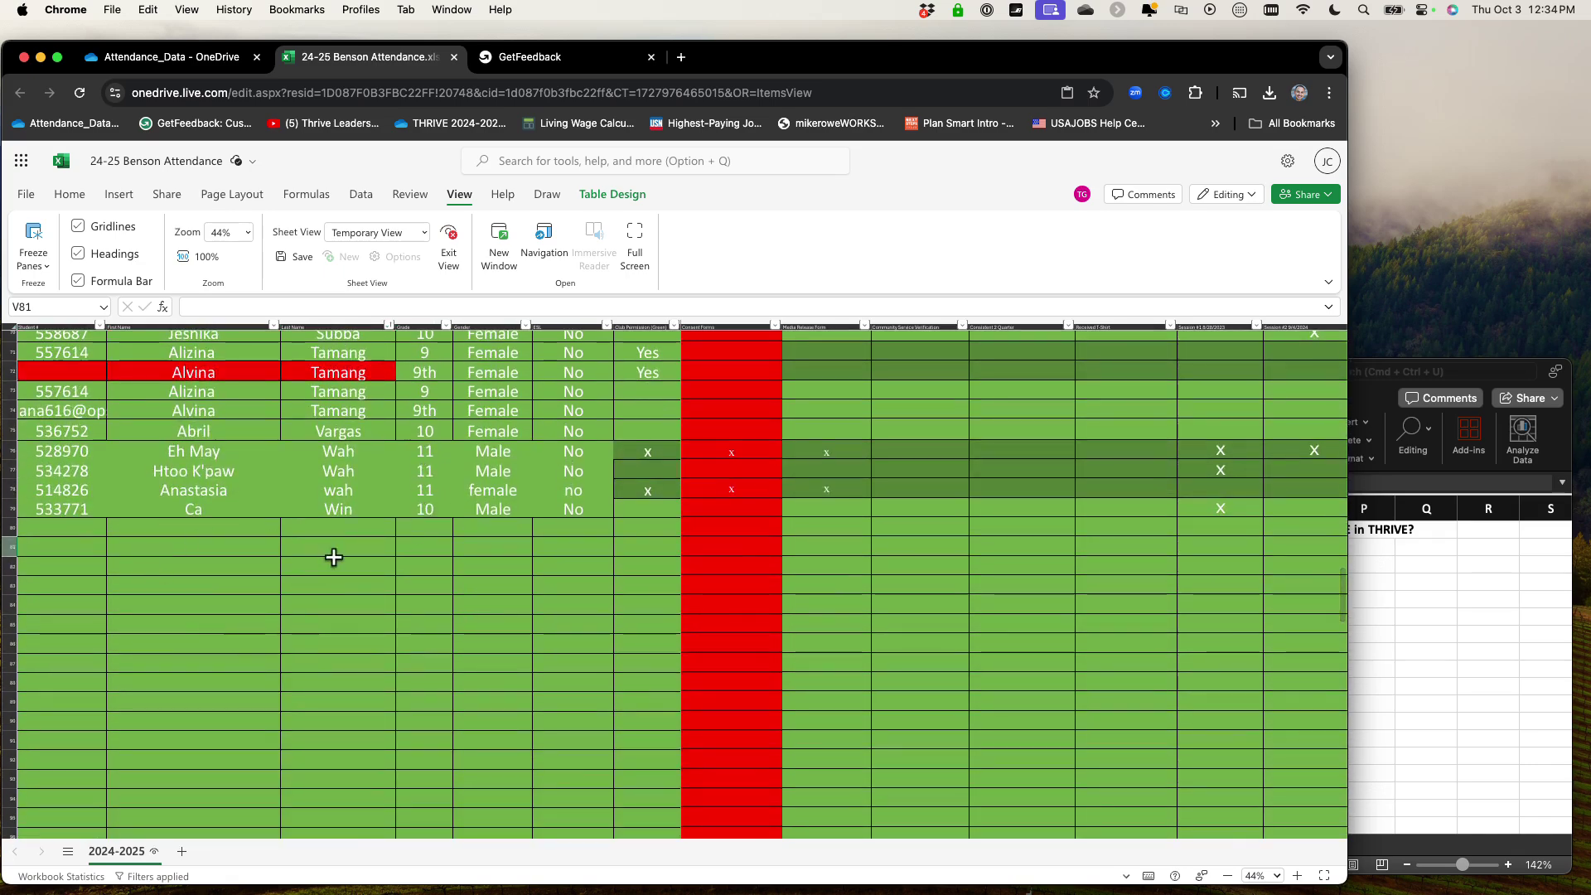
pyautogui.scroll(12, 382, 540)
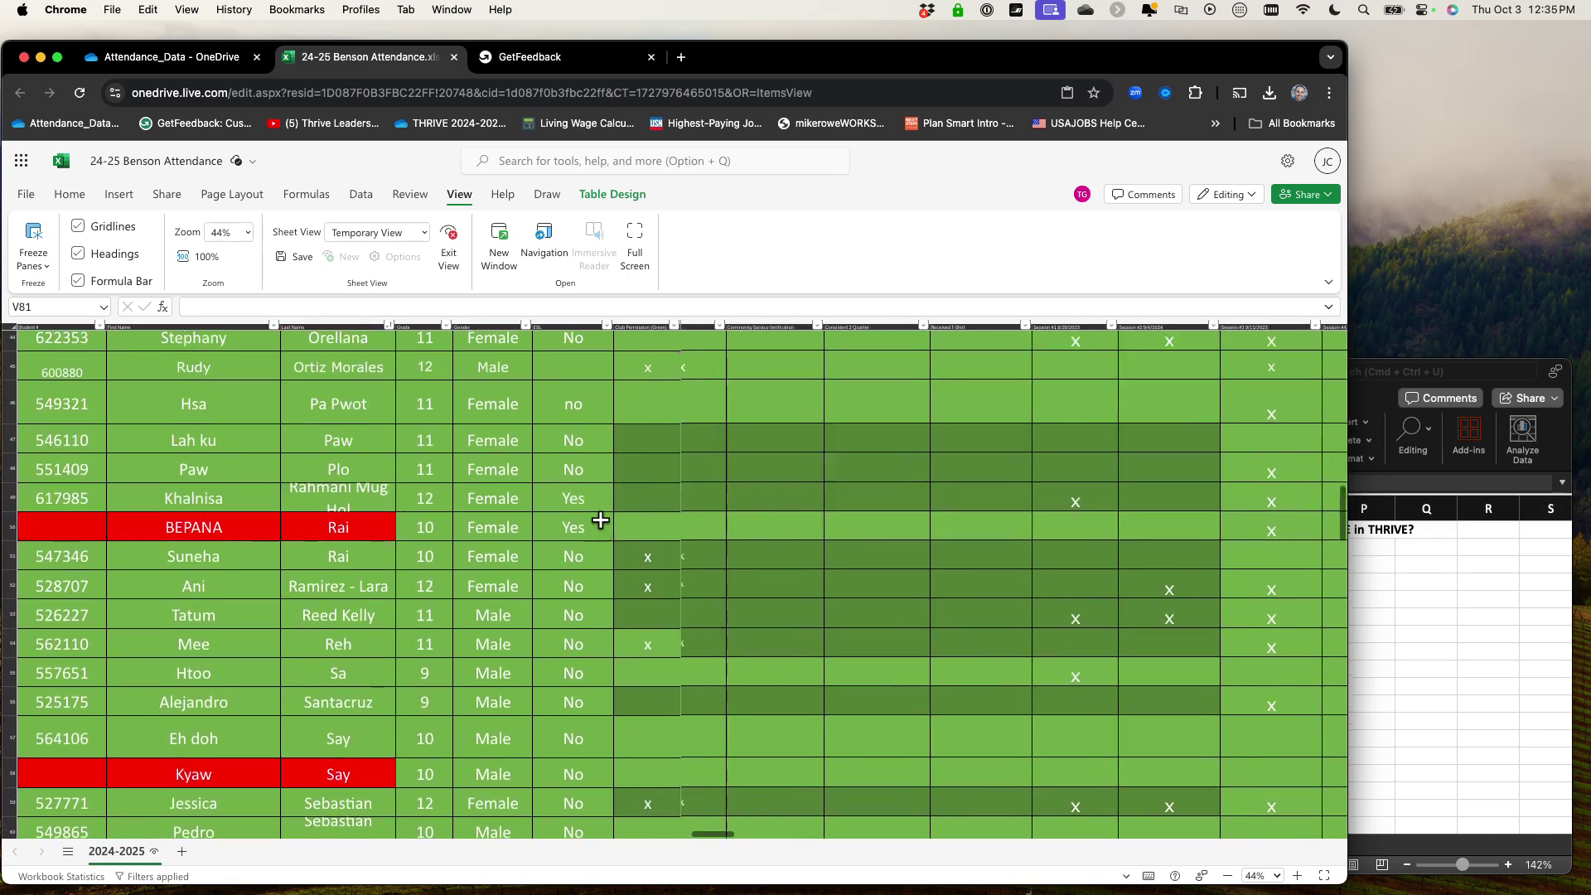
pyautogui.scroll(6, 380, 620)
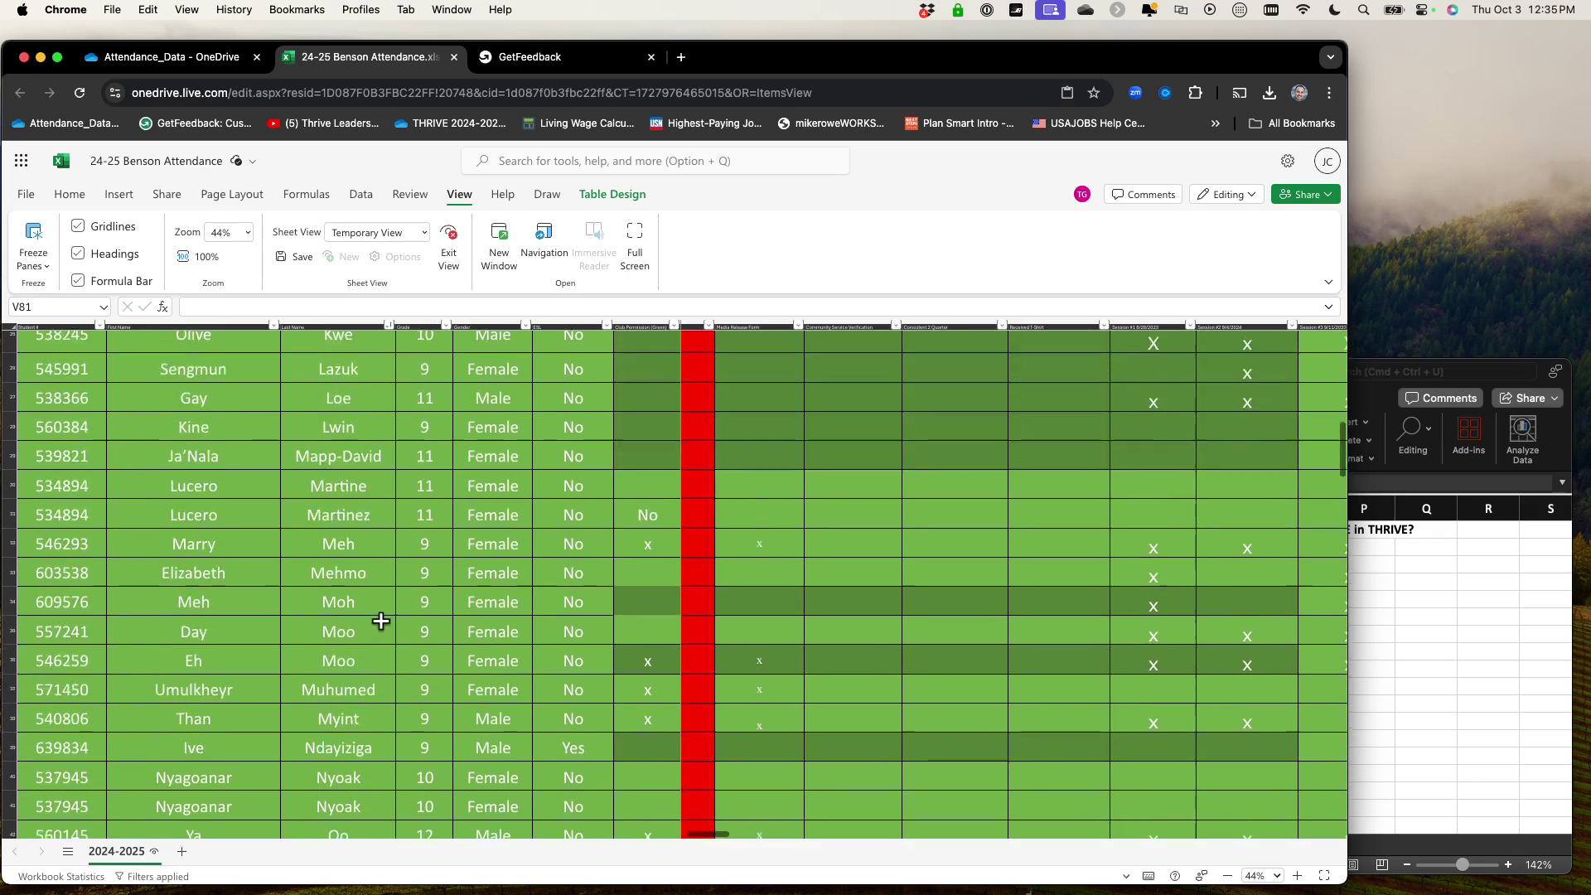
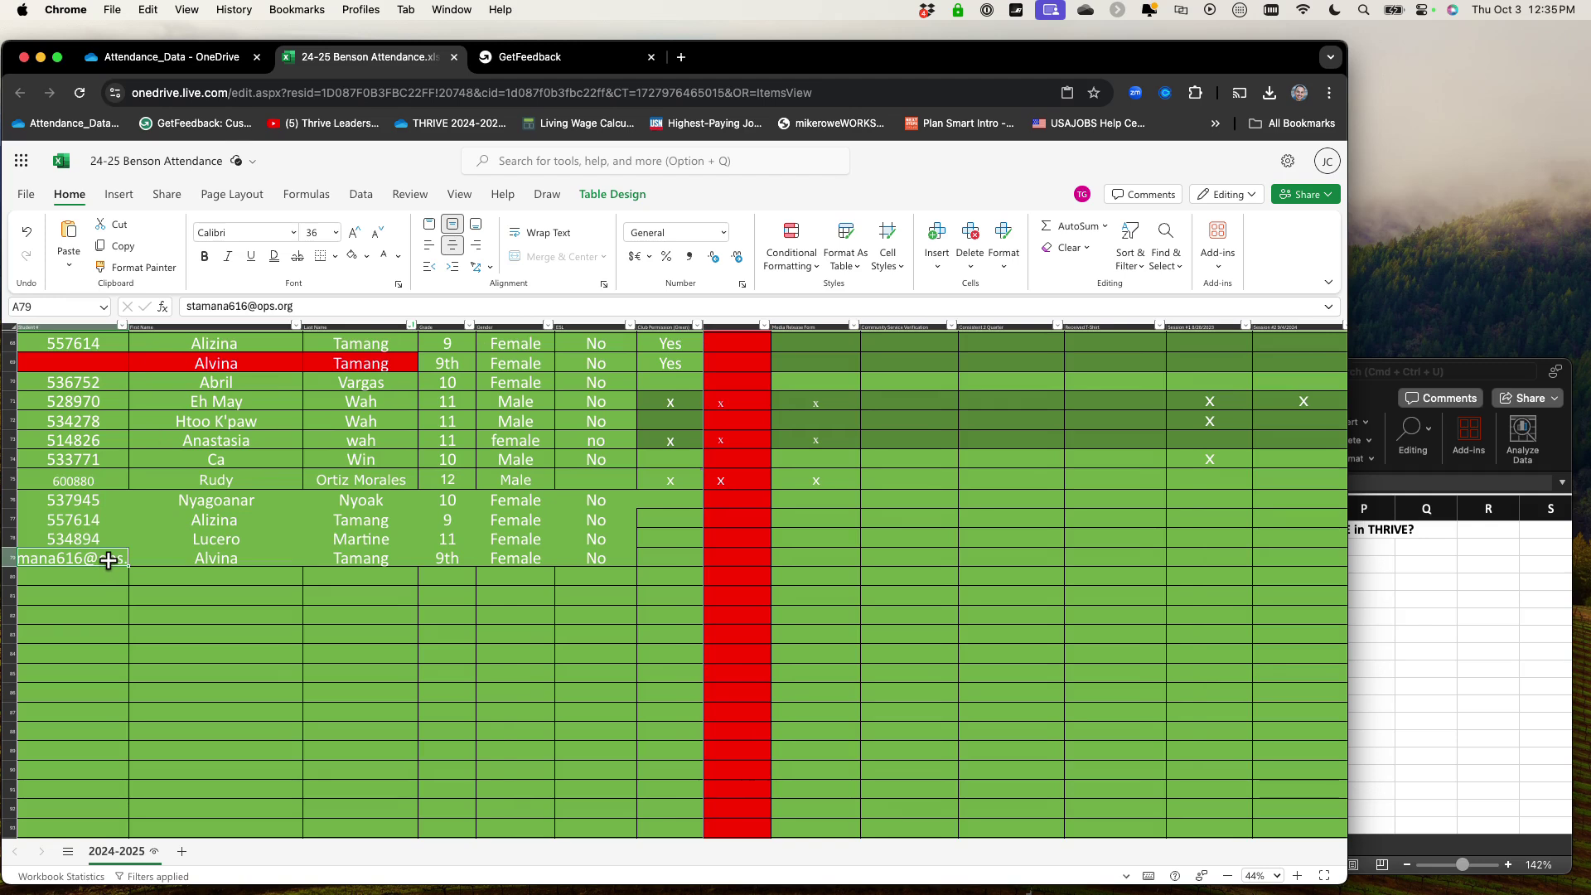
# Clear the email address entered in the Student # cell A79 of the last added student.
pyautogui.press('Delete')
pyautogui.keyDown('shift'); pyautogui.click(224, 559); pyautogui.keyUp('shift')
pyautogui.click(101, 559)
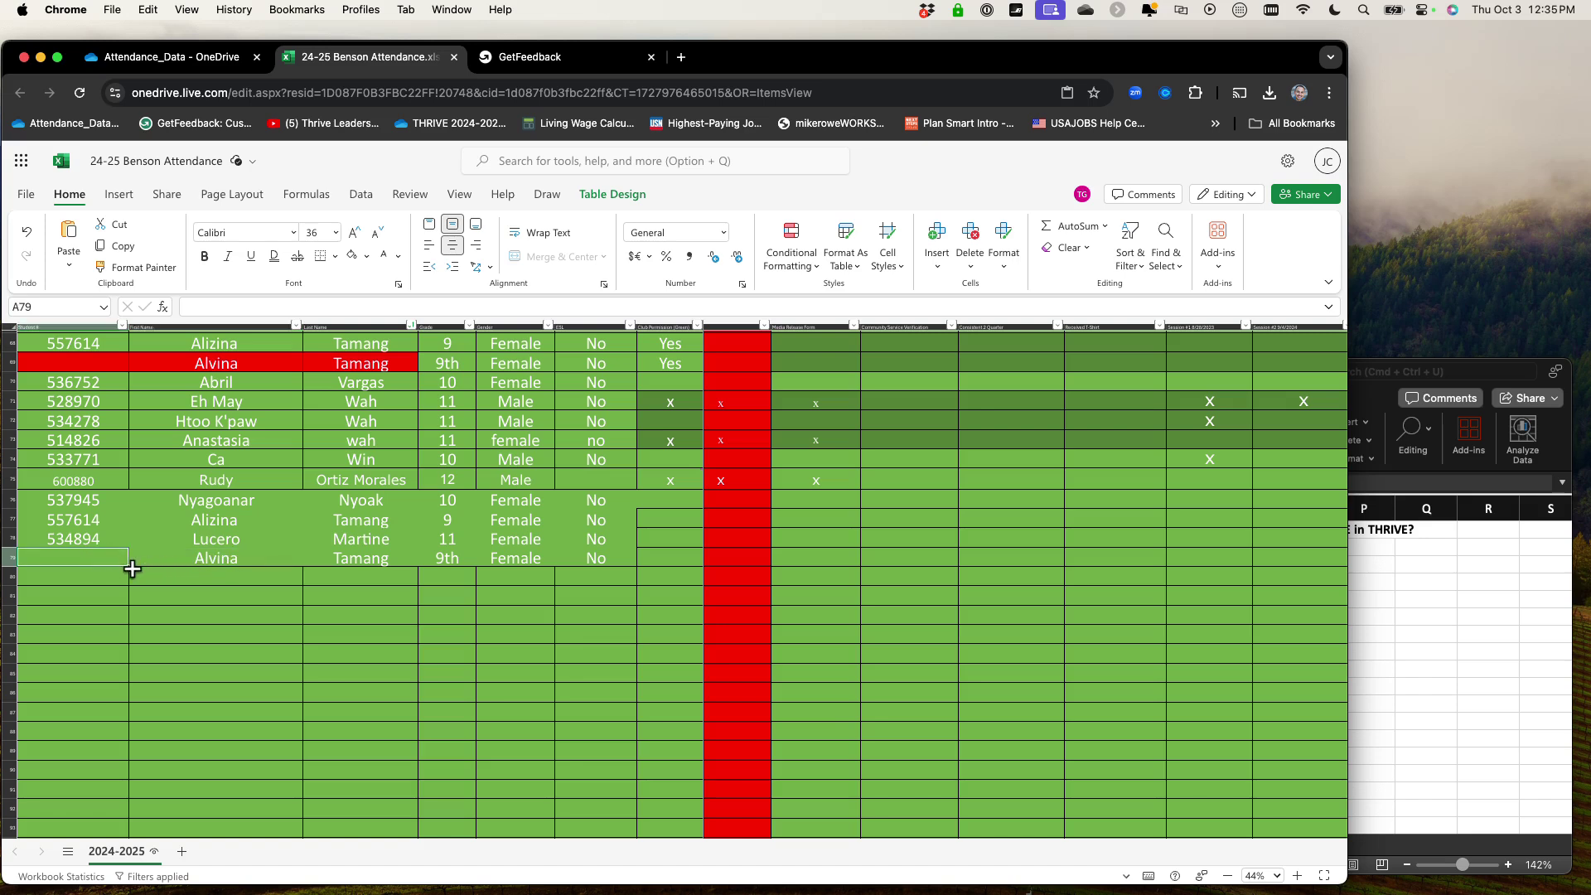
pyautogui.click(239, 563)
pyautogui.click(110, 554)
# Fill the last added student's number and name cells, A79:C79, with standard red to flag the missing student number.
pyautogui.moveTo(360, 559); pyautogui.dragTo(107, 554)
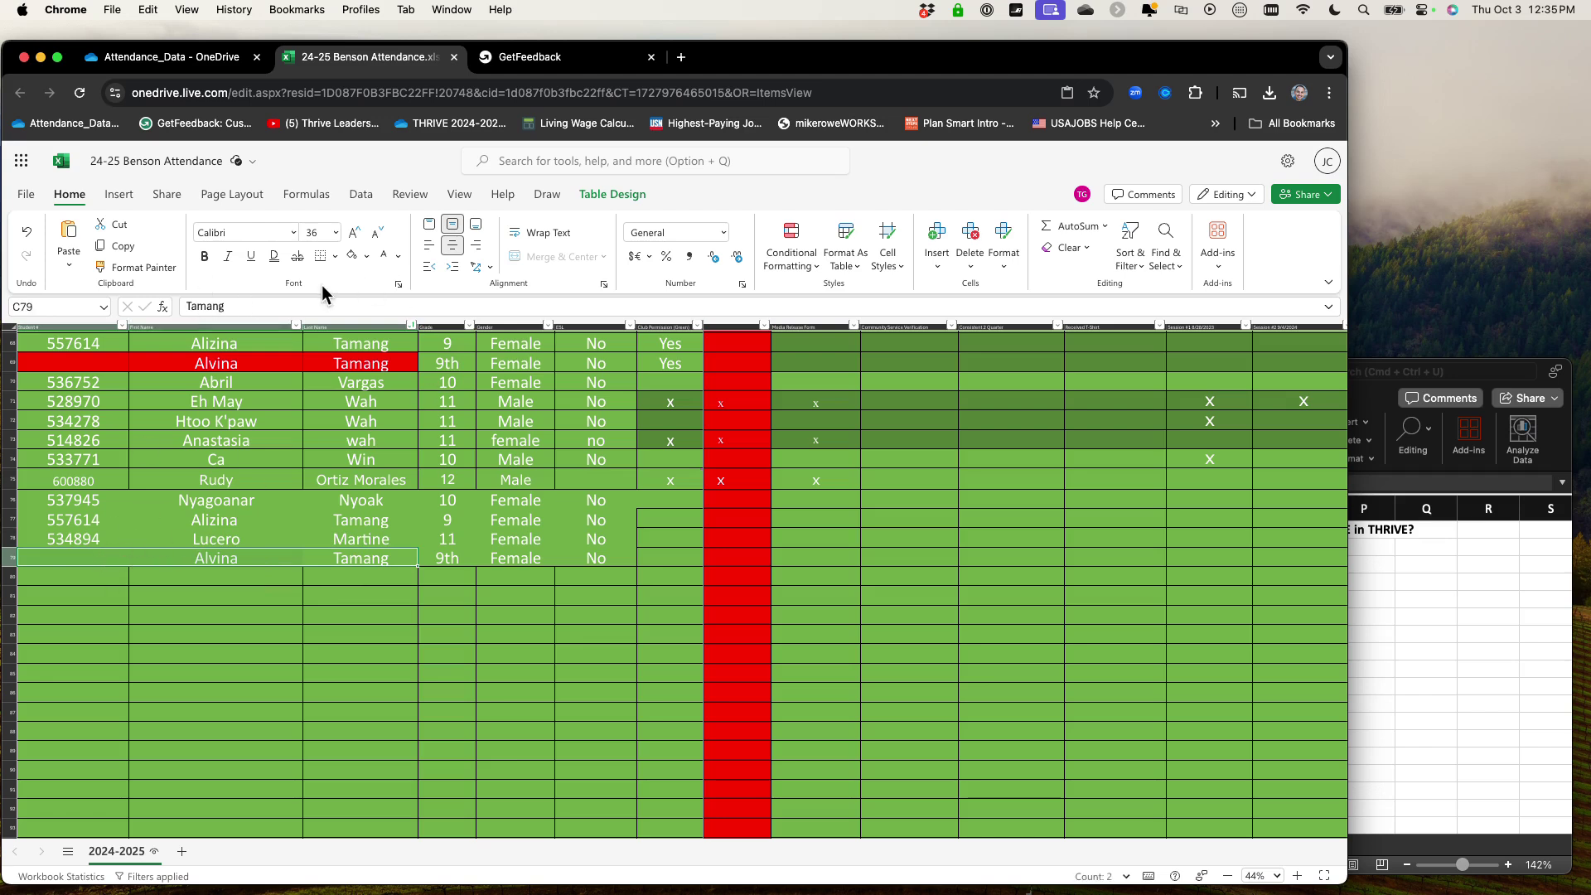
pyautogui.click(366, 258)
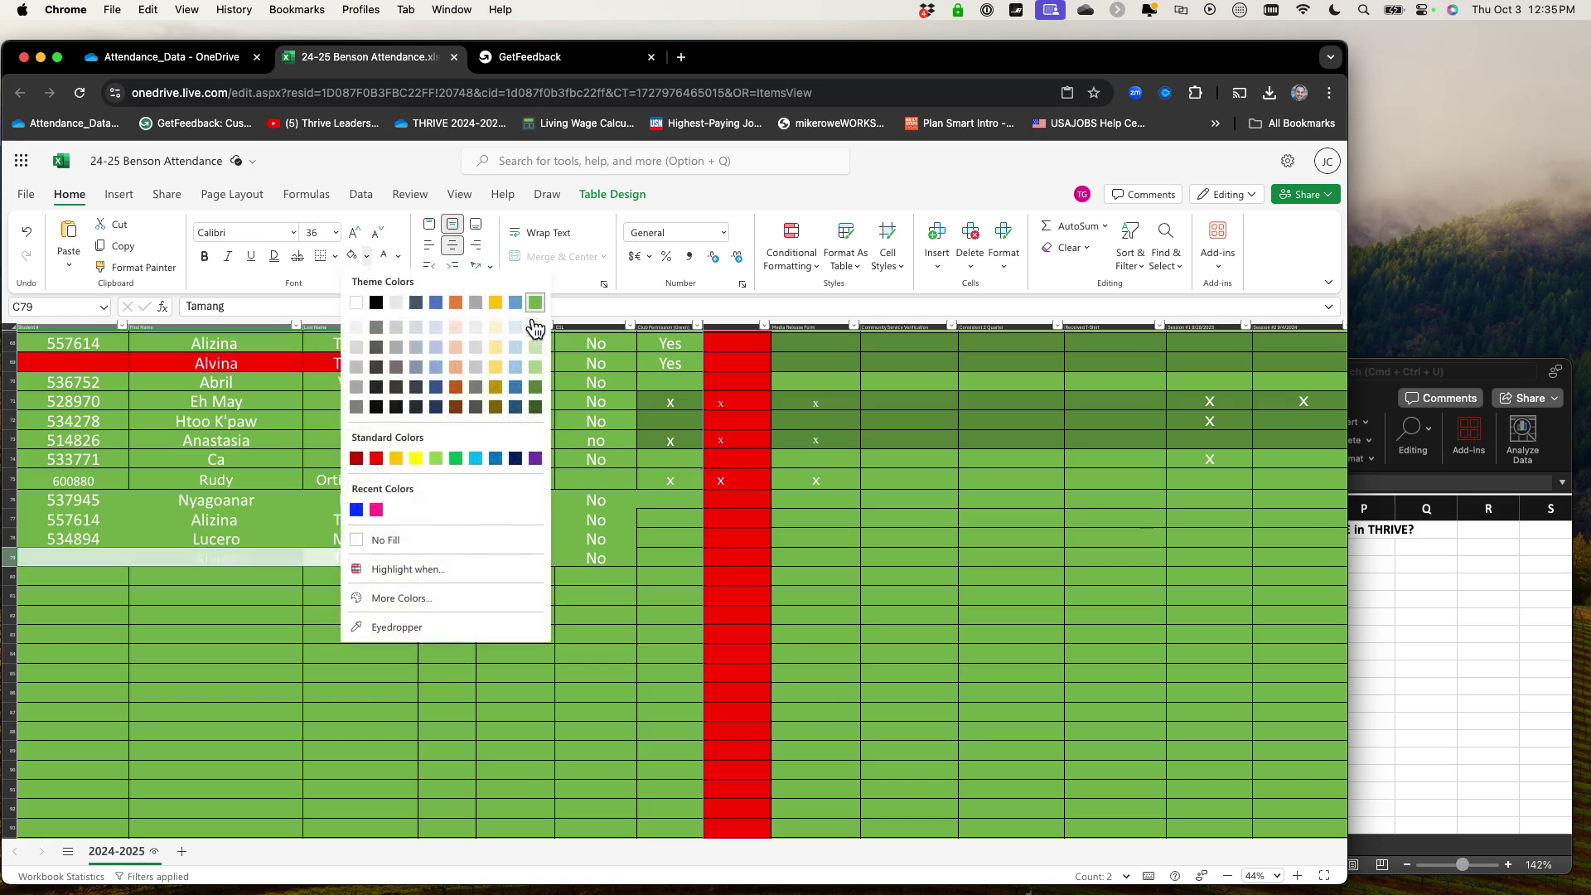
pyautogui.click(375, 461)
pyautogui.click(315, 611)
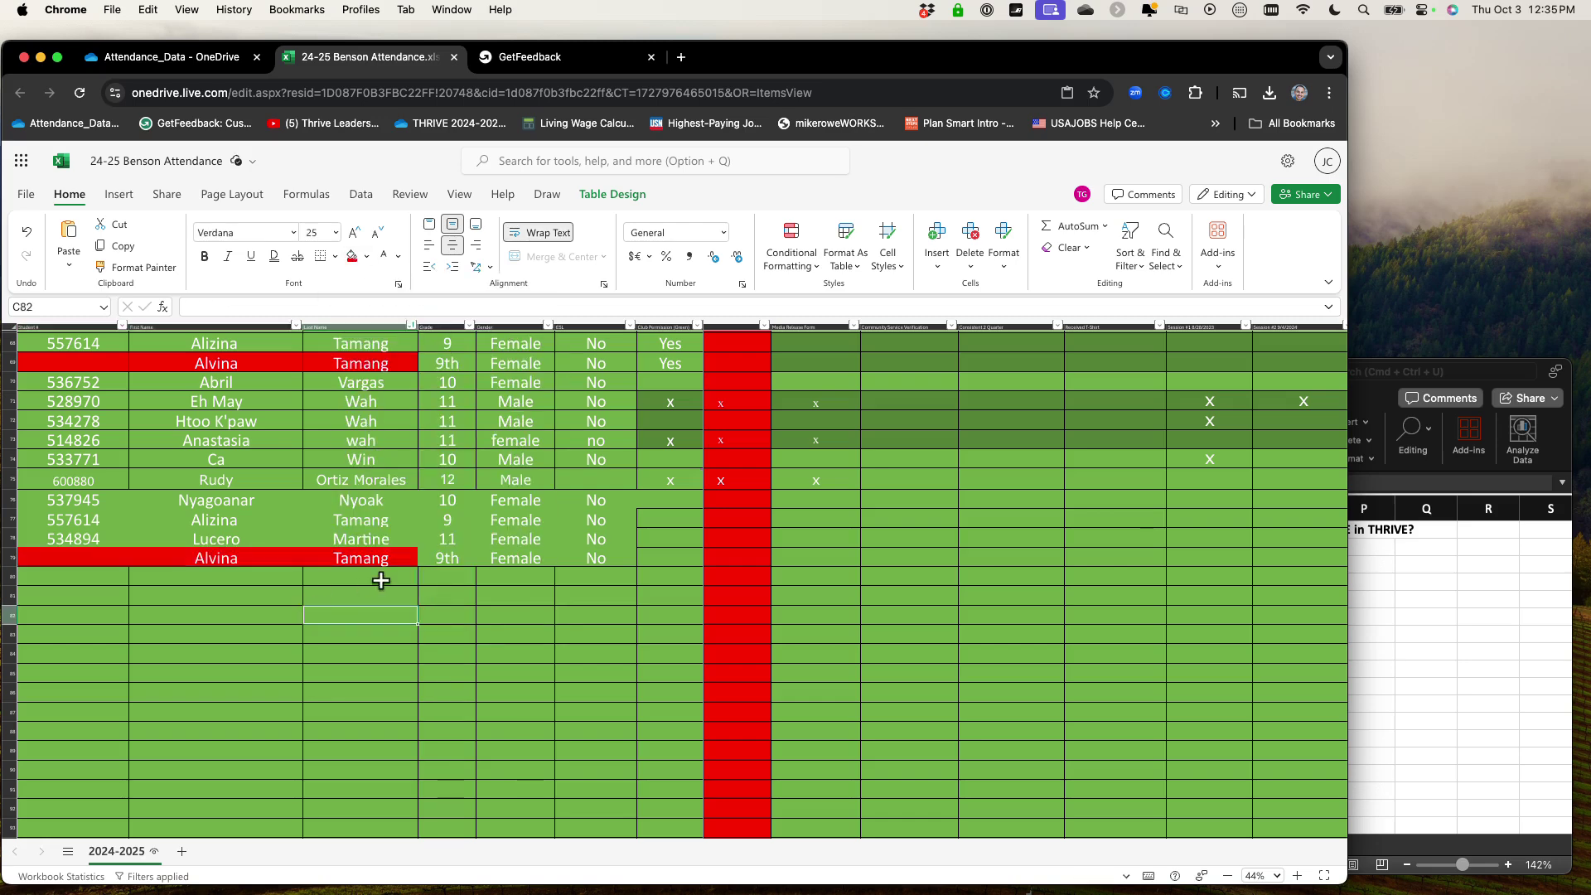
pyautogui.moveTo(395, 563); pyautogui.dragTo(105, 556)
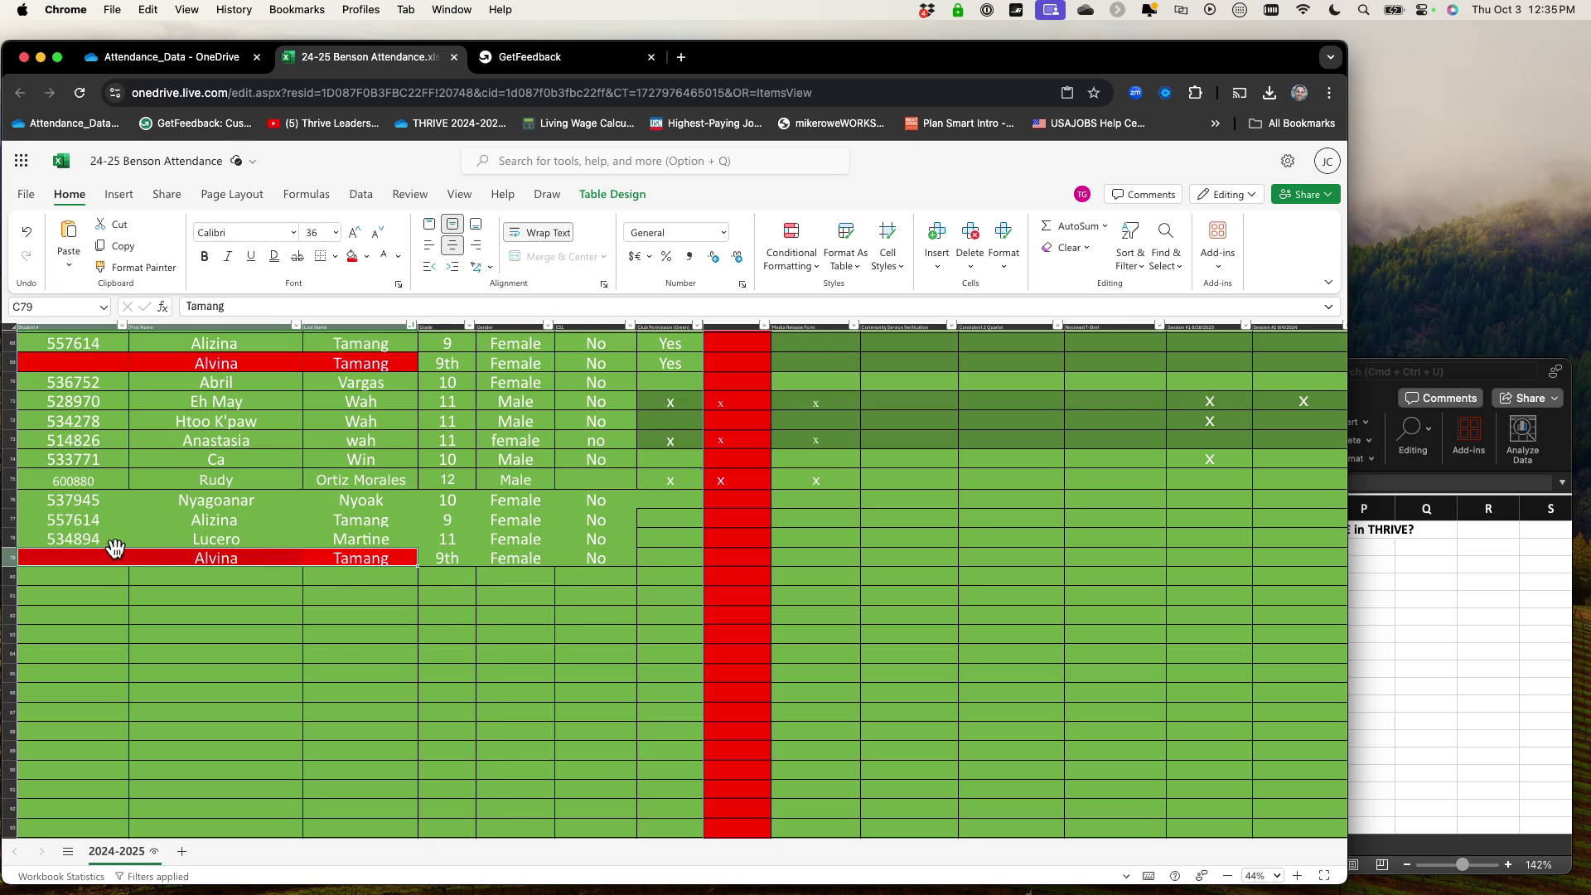
pyautogui.click(98, 557)
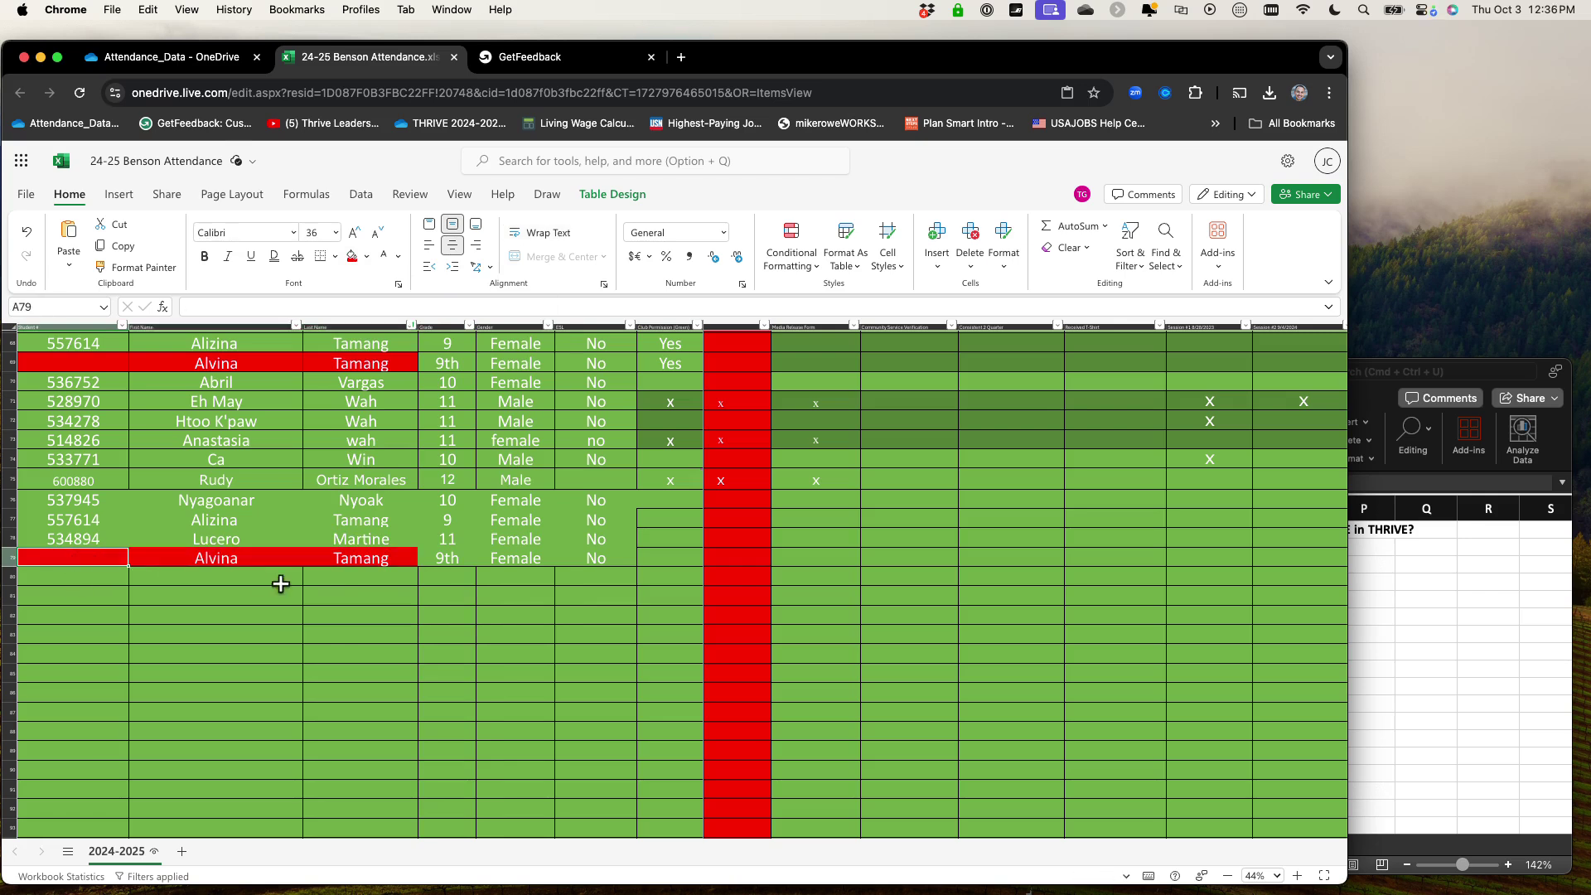
pyautogui.scroll(1, 398, 568)
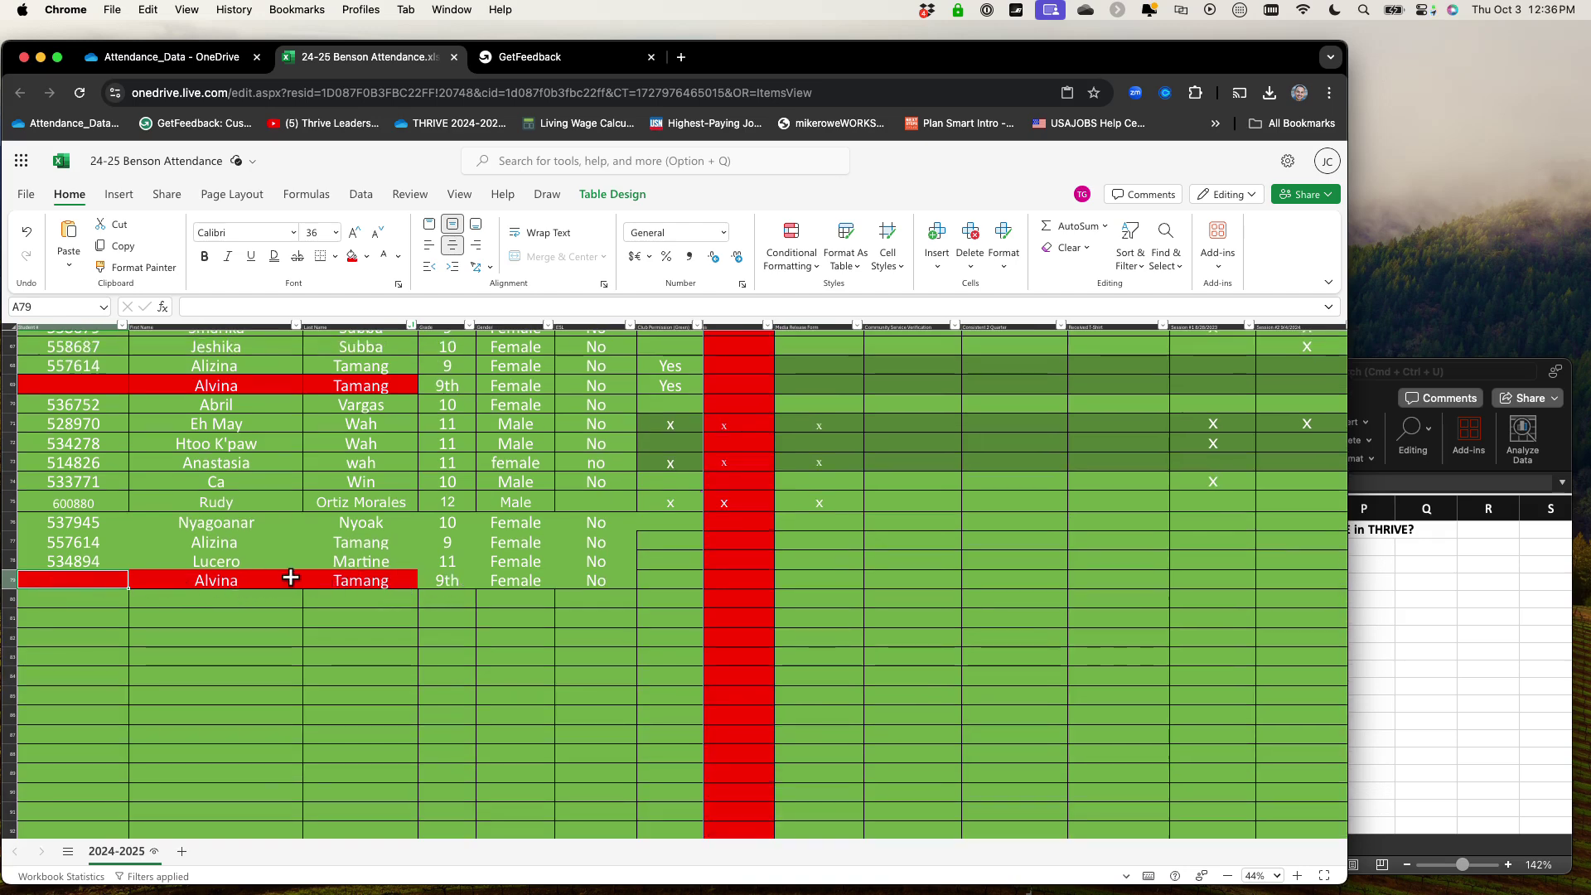
# Extend the red fill across the last added student's details through the ESL column, A79:F79.
pyautogui.click(464, 582)
pyautogui.click(512, 582)
pyautogui.click(605, 579)
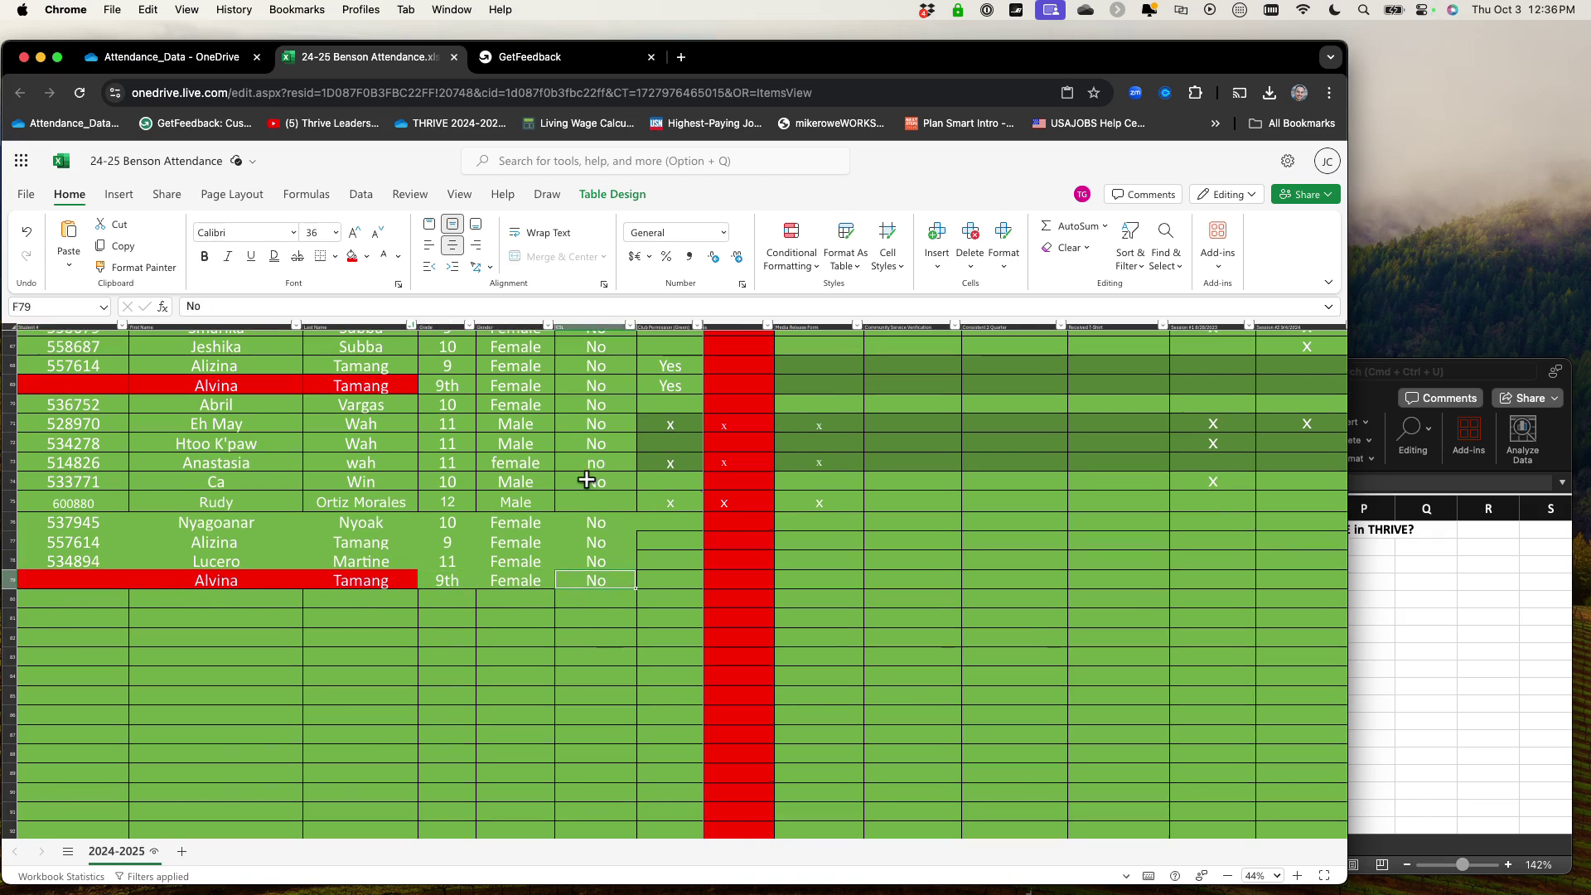
pyautogui.moveTo(576, 578); pyautogui.dragTo(121, 572)
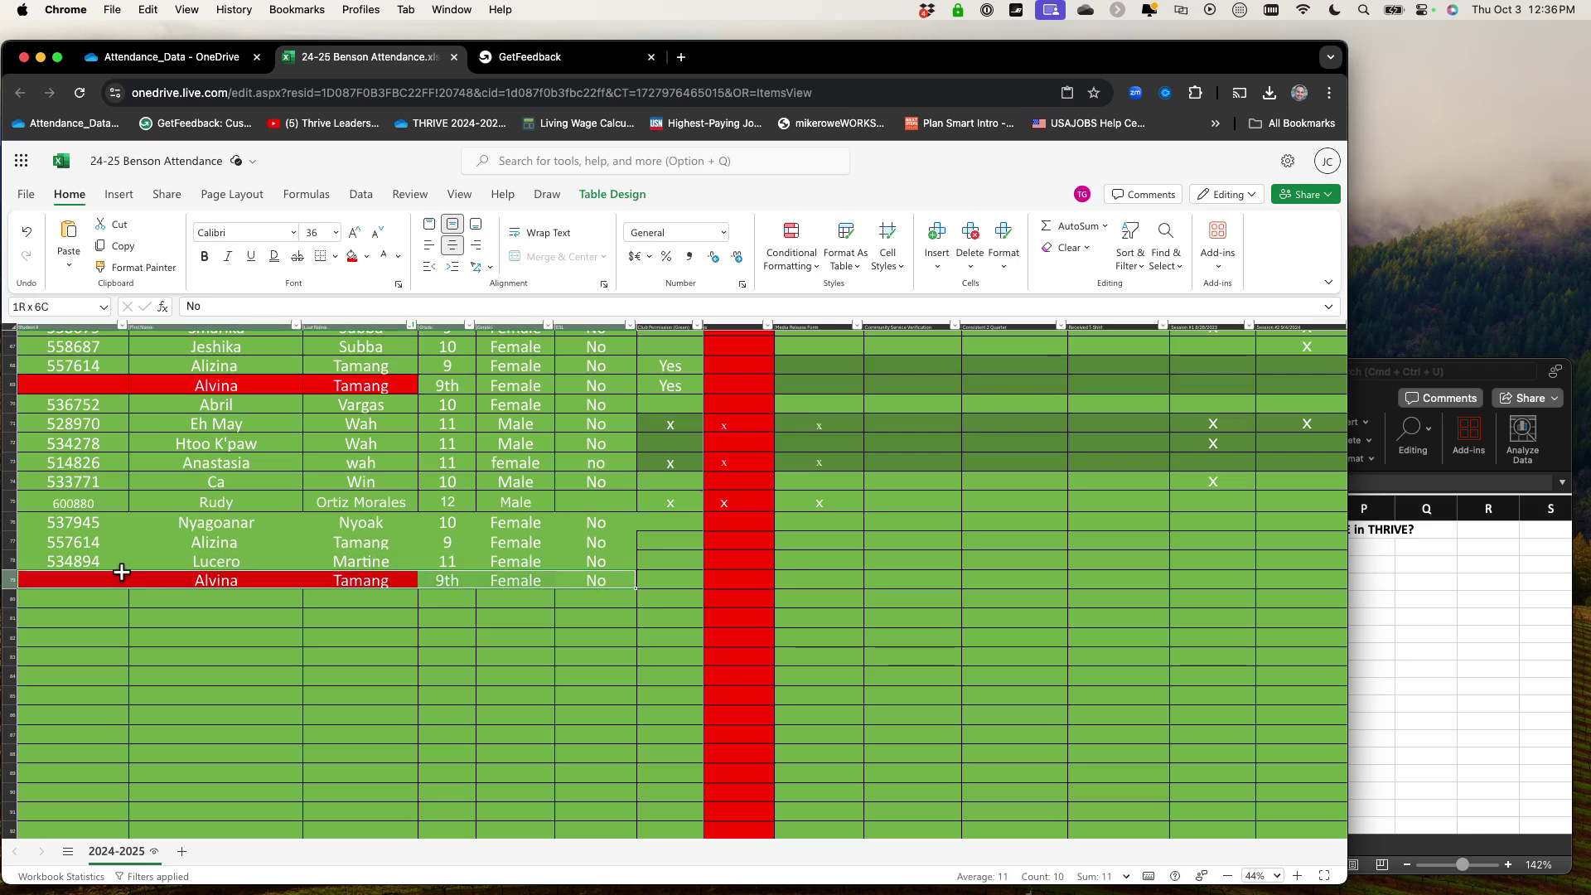
pyautogui.click(352, 255)
pyautogui.click(374, 642)
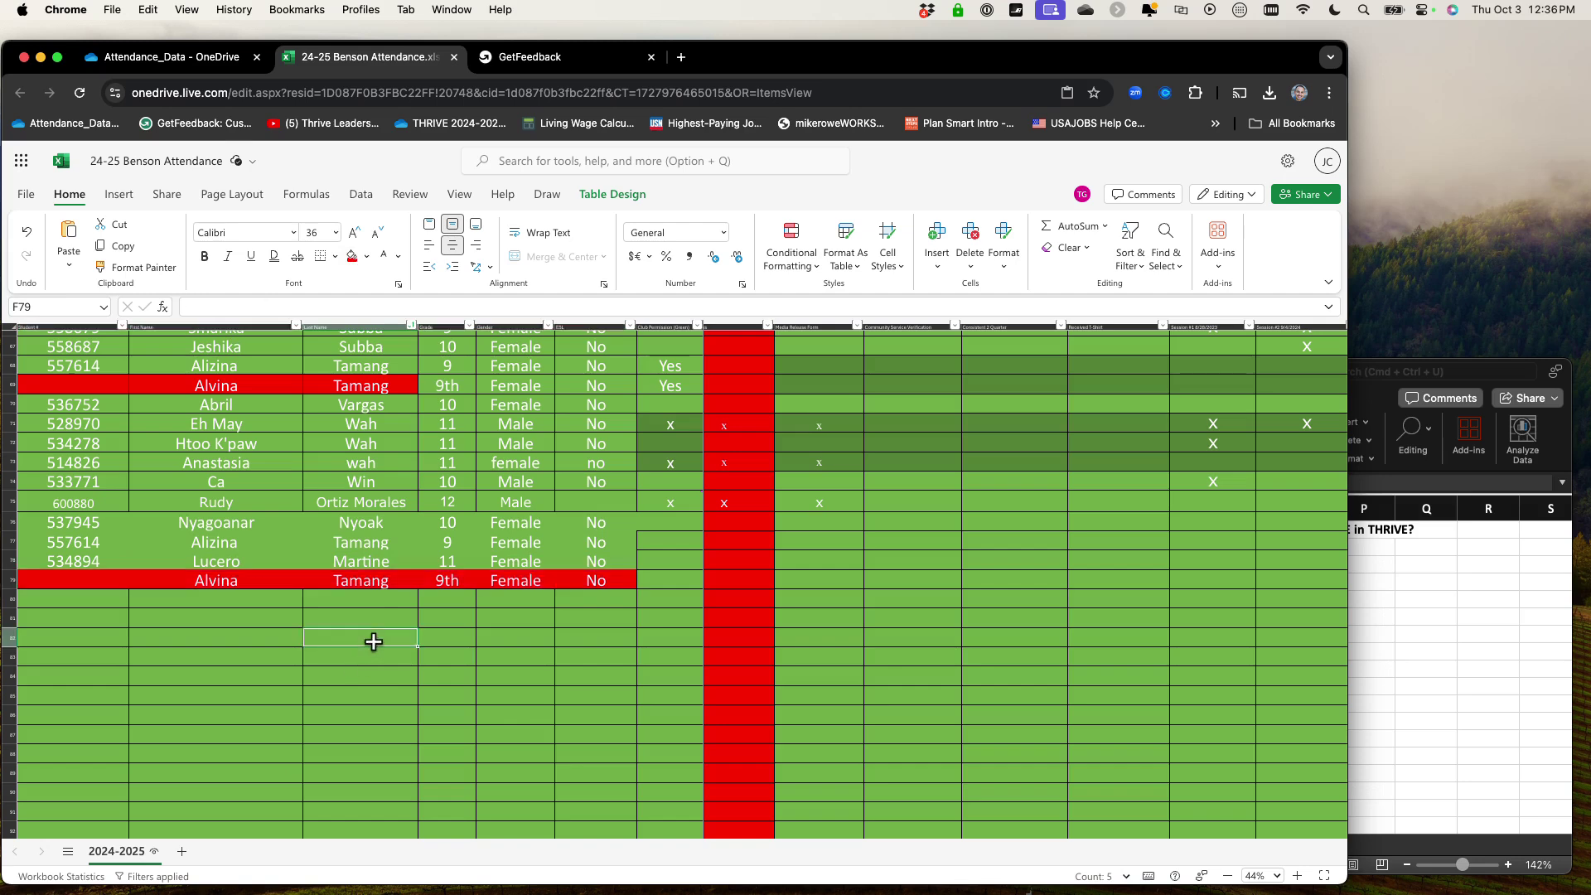
# Examine the red-highlighted rows lacking a student number throughout the roster, from the first students down to the newly added ones.
pyautogui.scroll(10, 374, 641)
pyautogui.scroll(3, 374, 642)
pyautogui.click(348, 610)
pyautogui.scroll(2, 348, 611)
pyautogui.moveTo(379, 471); pyautogui.dragTo(107, 452)
pyautogui.scroll(7, 109, 452)
pyautogui.scroll(12, 110, 452)
pyautogui.scroll(3, 111, 452)
pyautogui.moveTo(328, 415); pyautogui.dragTo(104, 400)
pyautogui.click(121, 416)
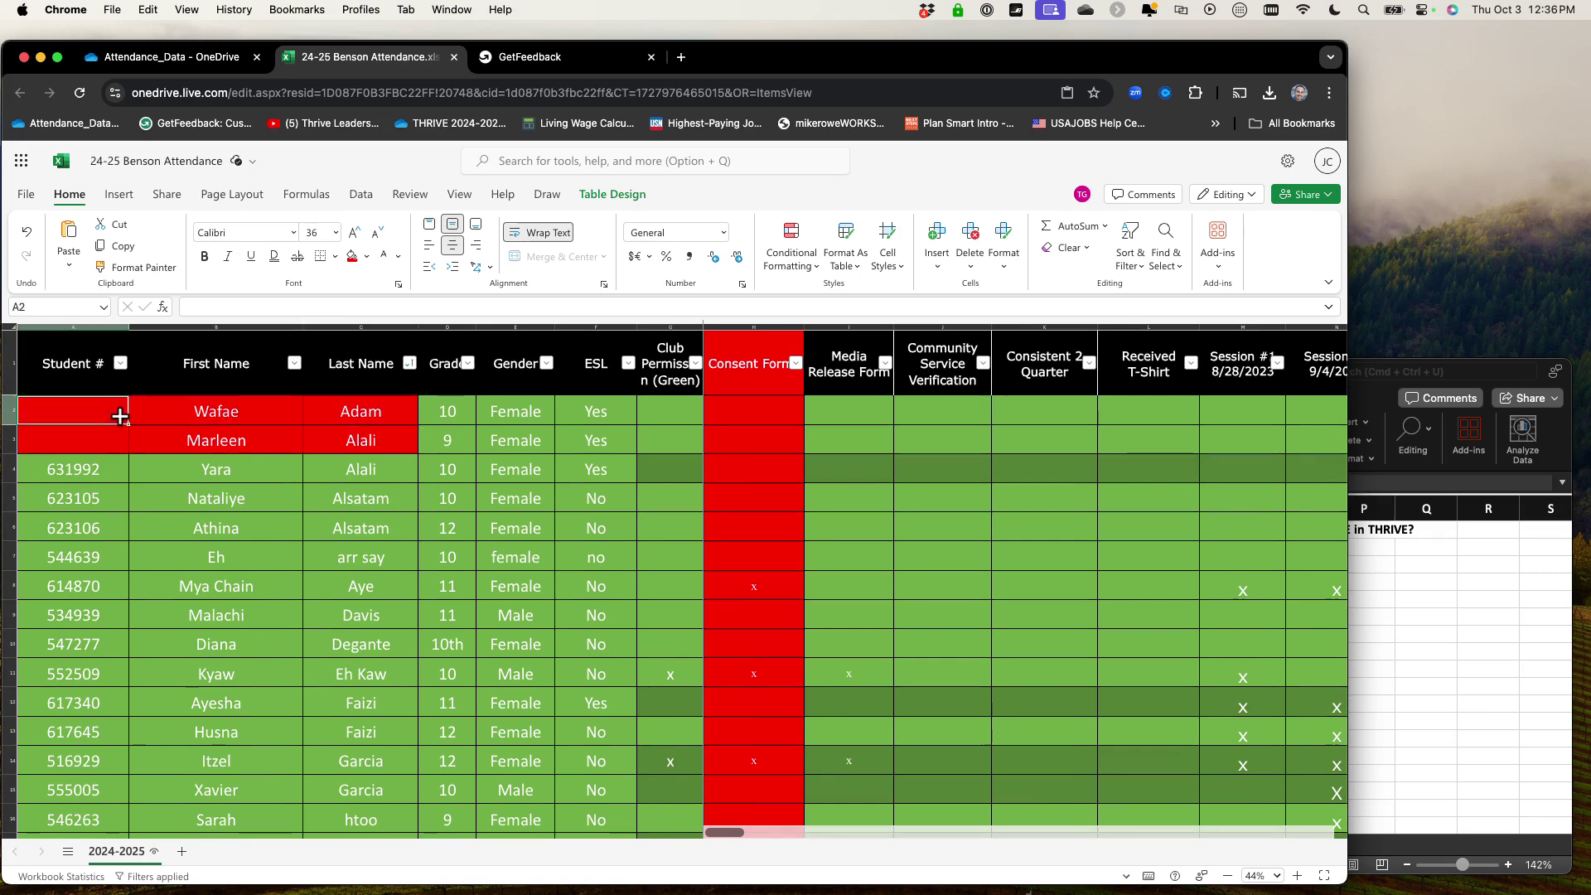
pyautogui.scroll(-10, 261, 544)
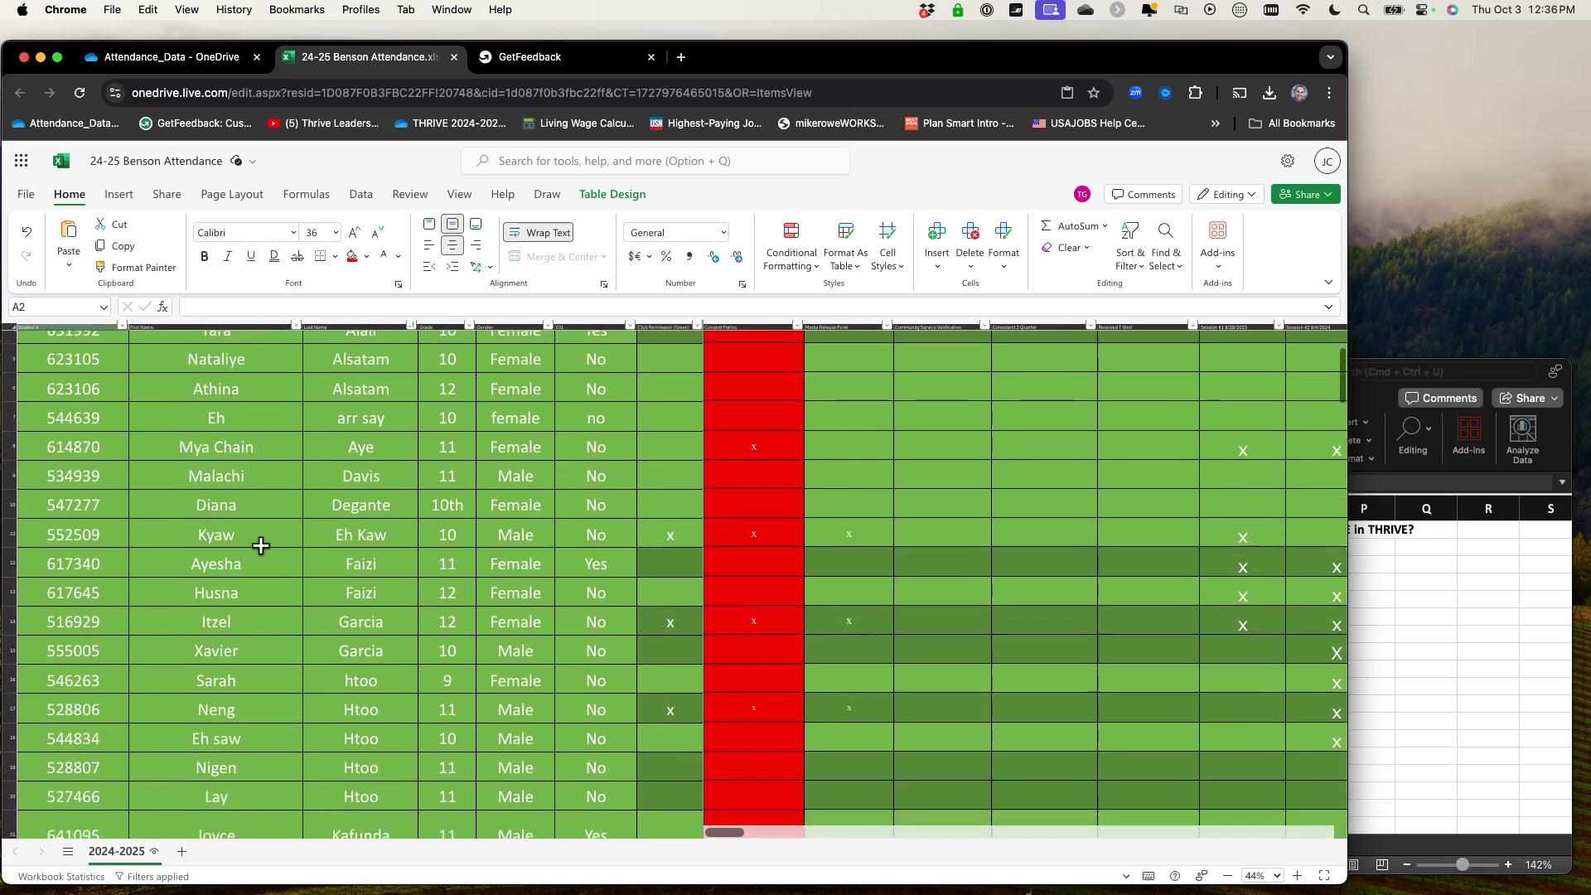
pyautogui.scroll(-15, 261, 544)
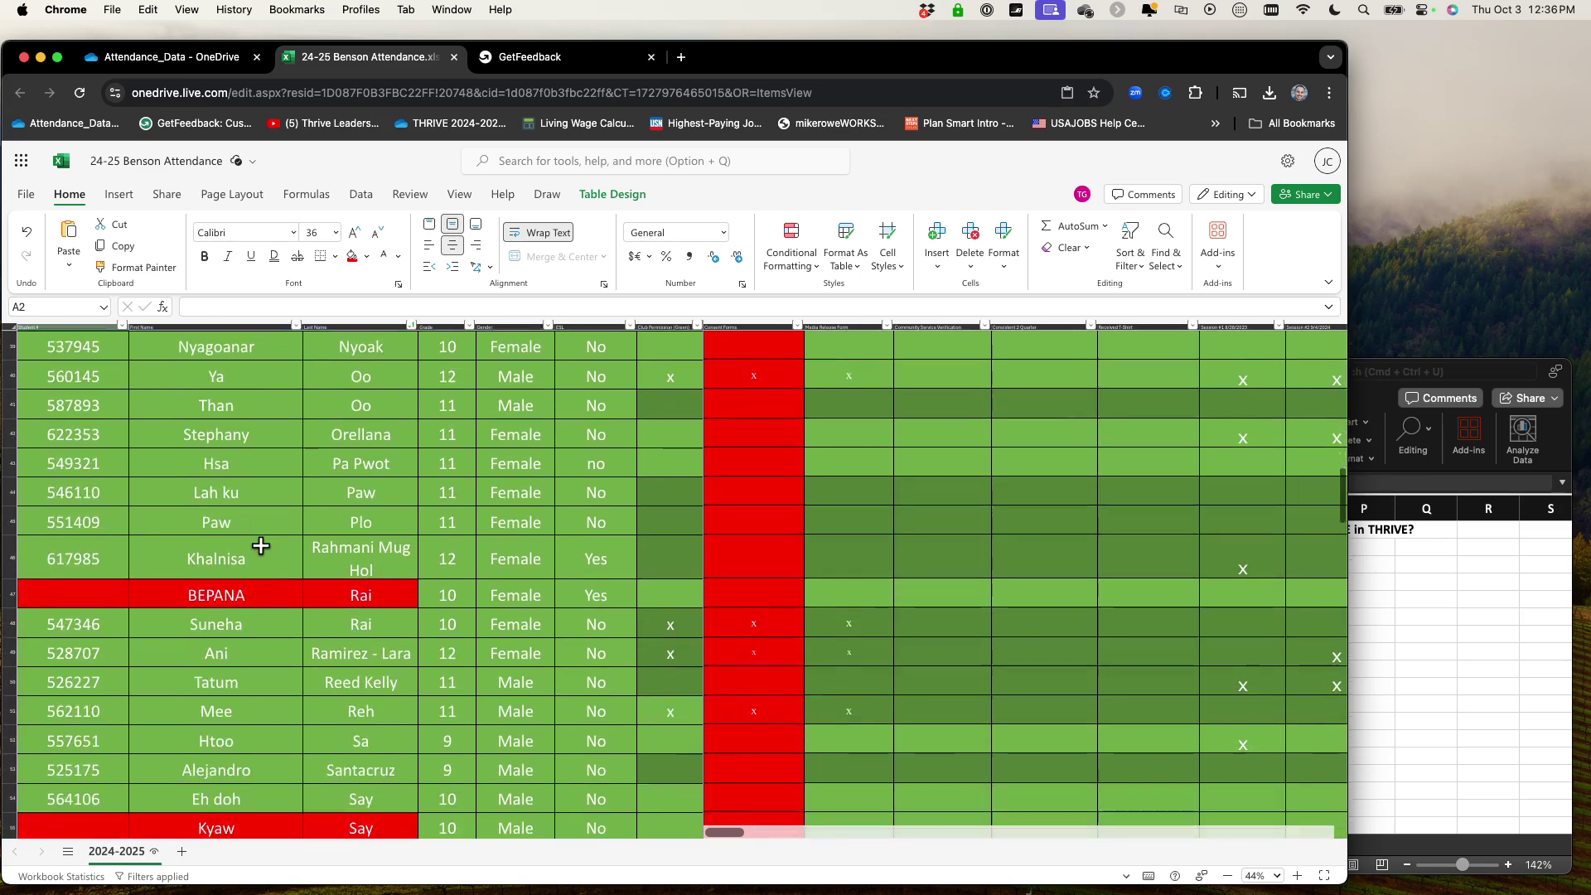
pyautogui.scroll(-8, 261, 545)
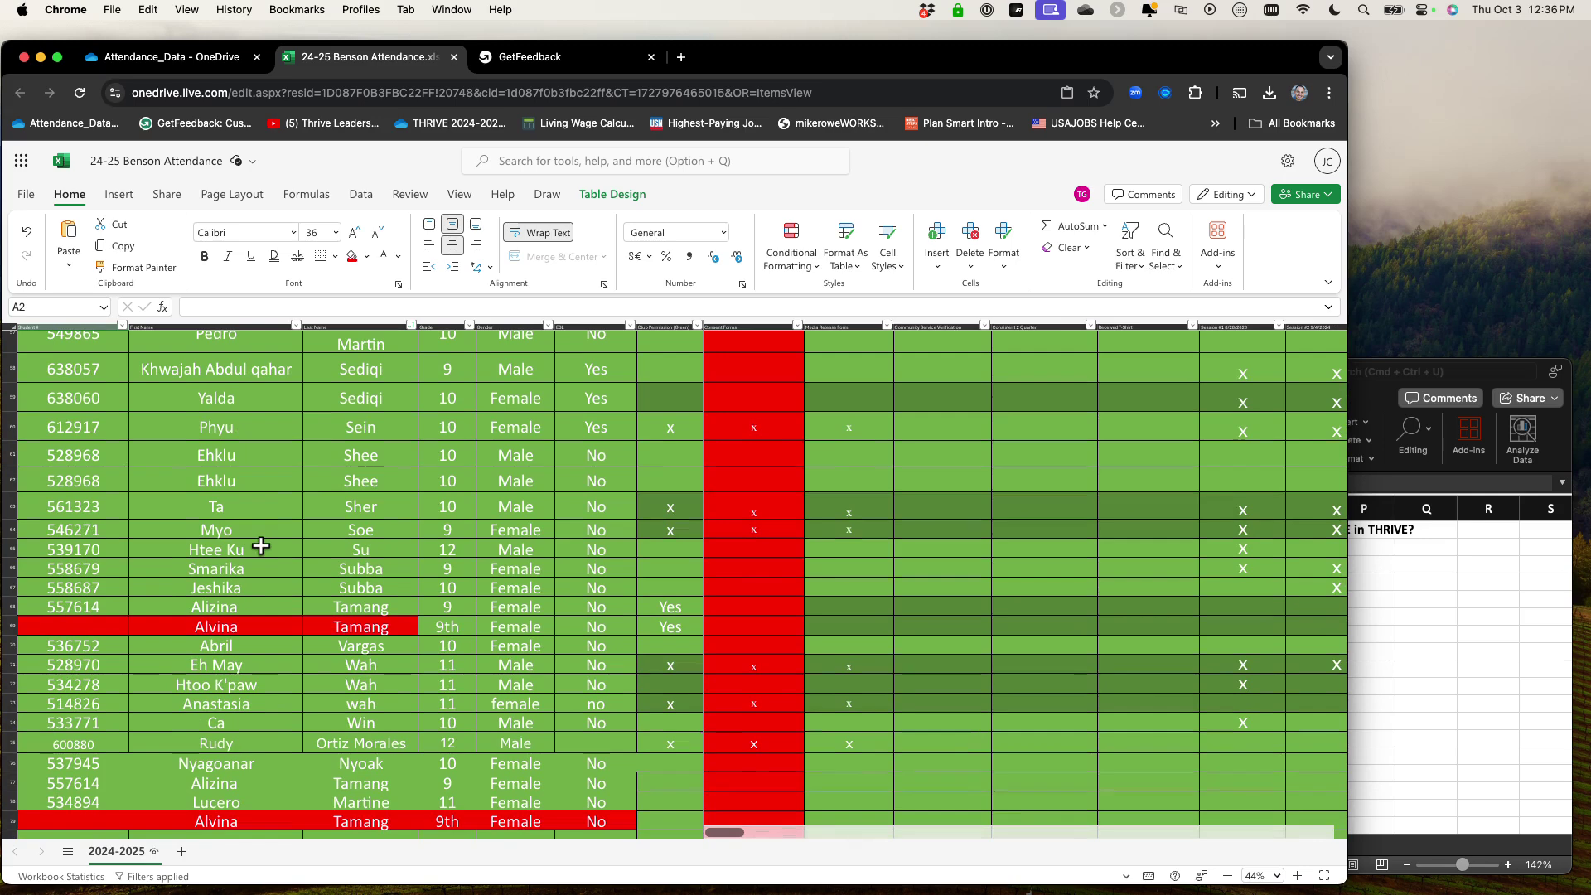
pyautogui.scroll(-2, 261, 544)
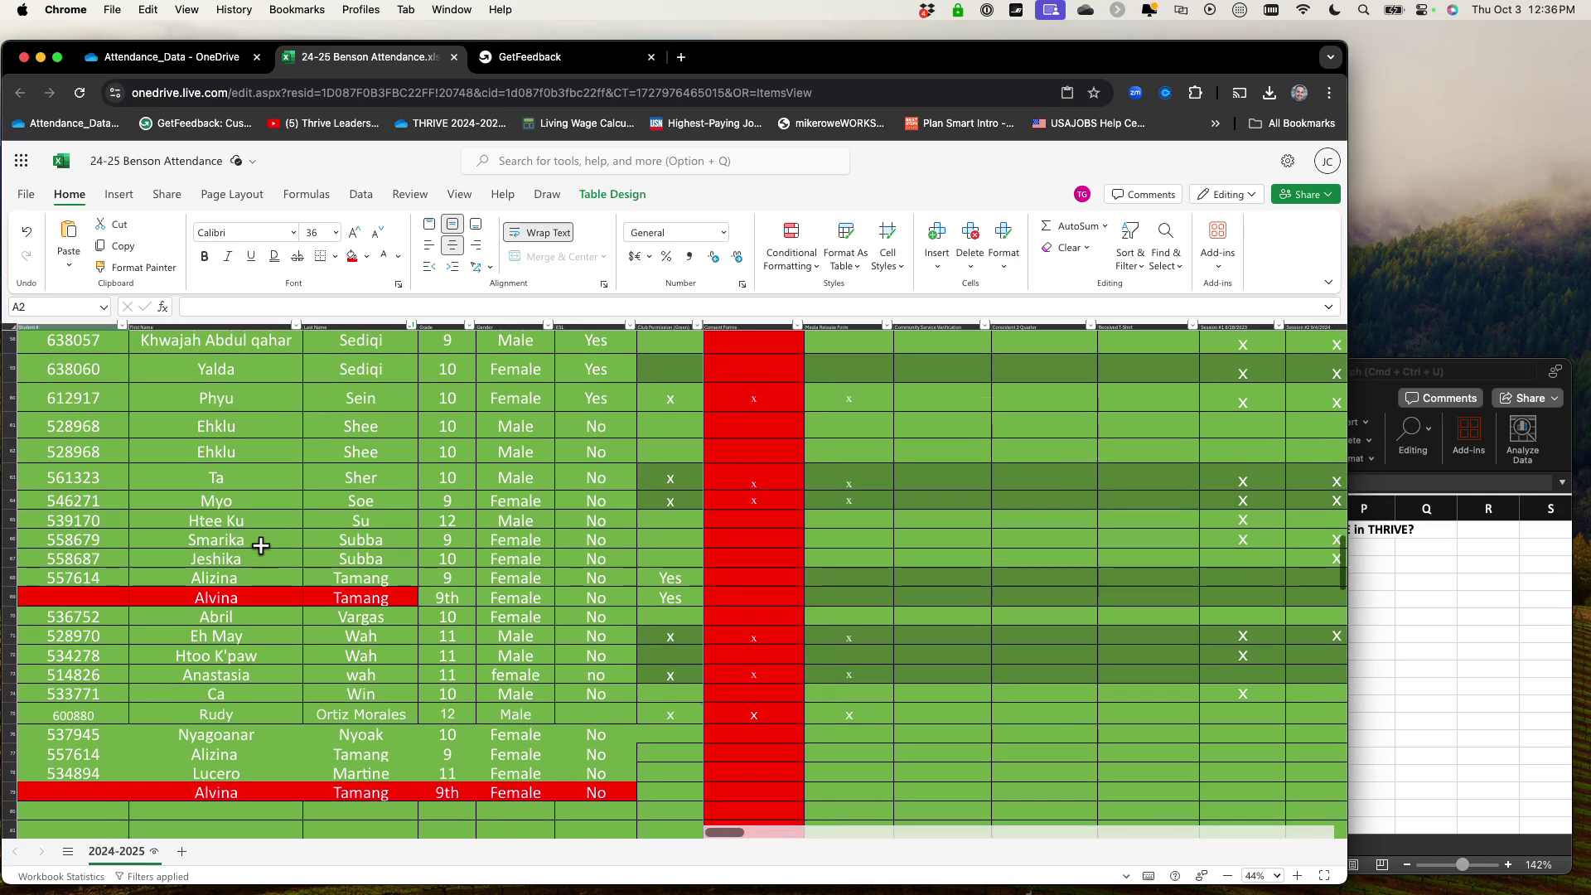
pyautogui.scroll(1, 261, 544)
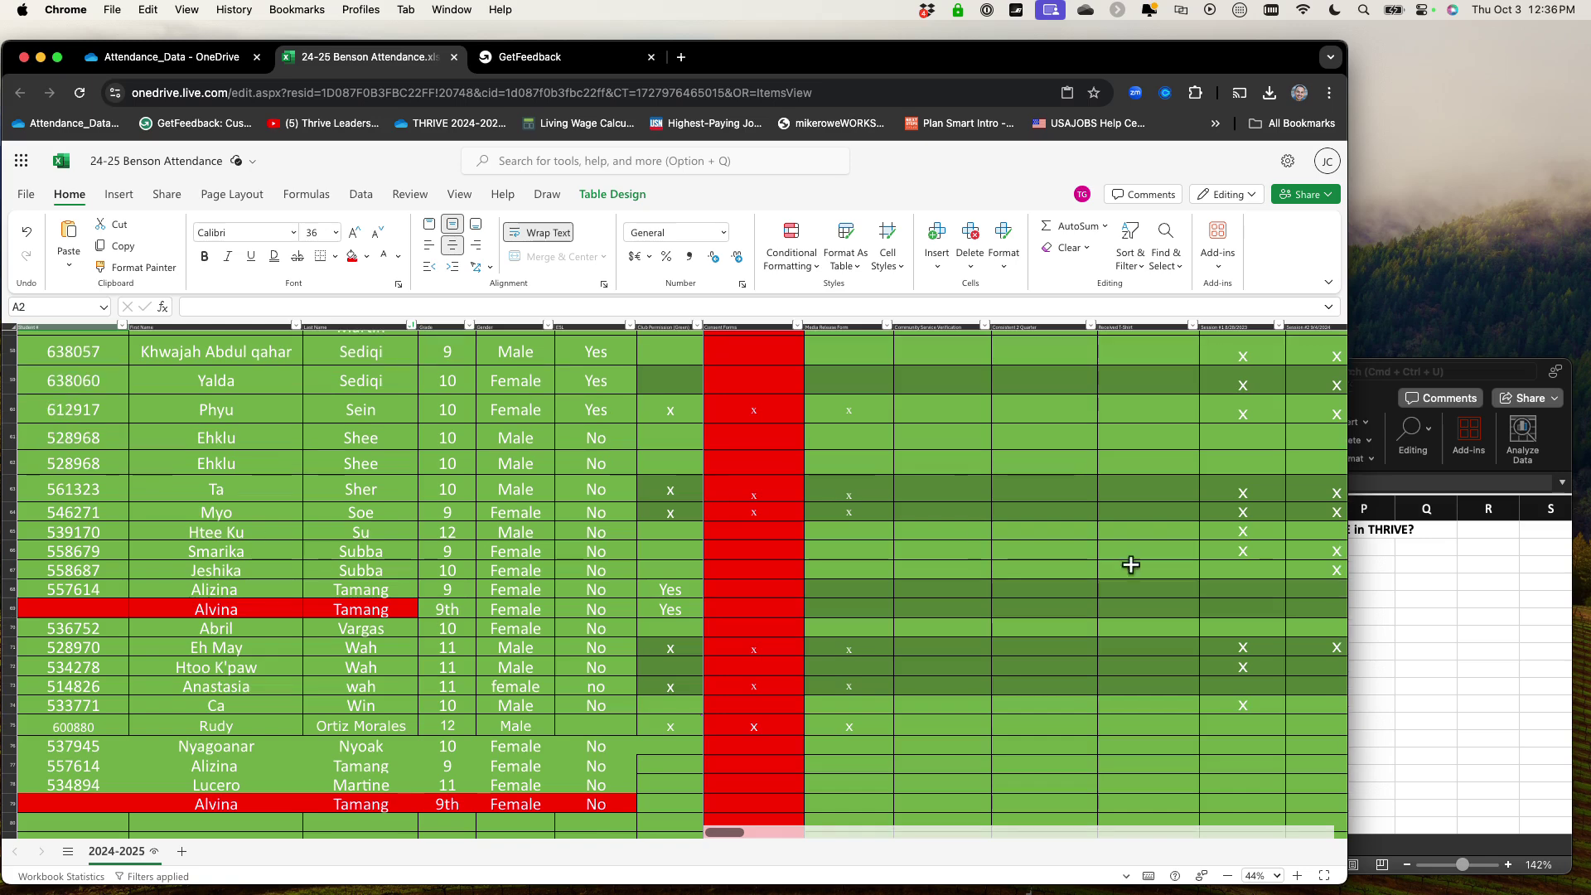